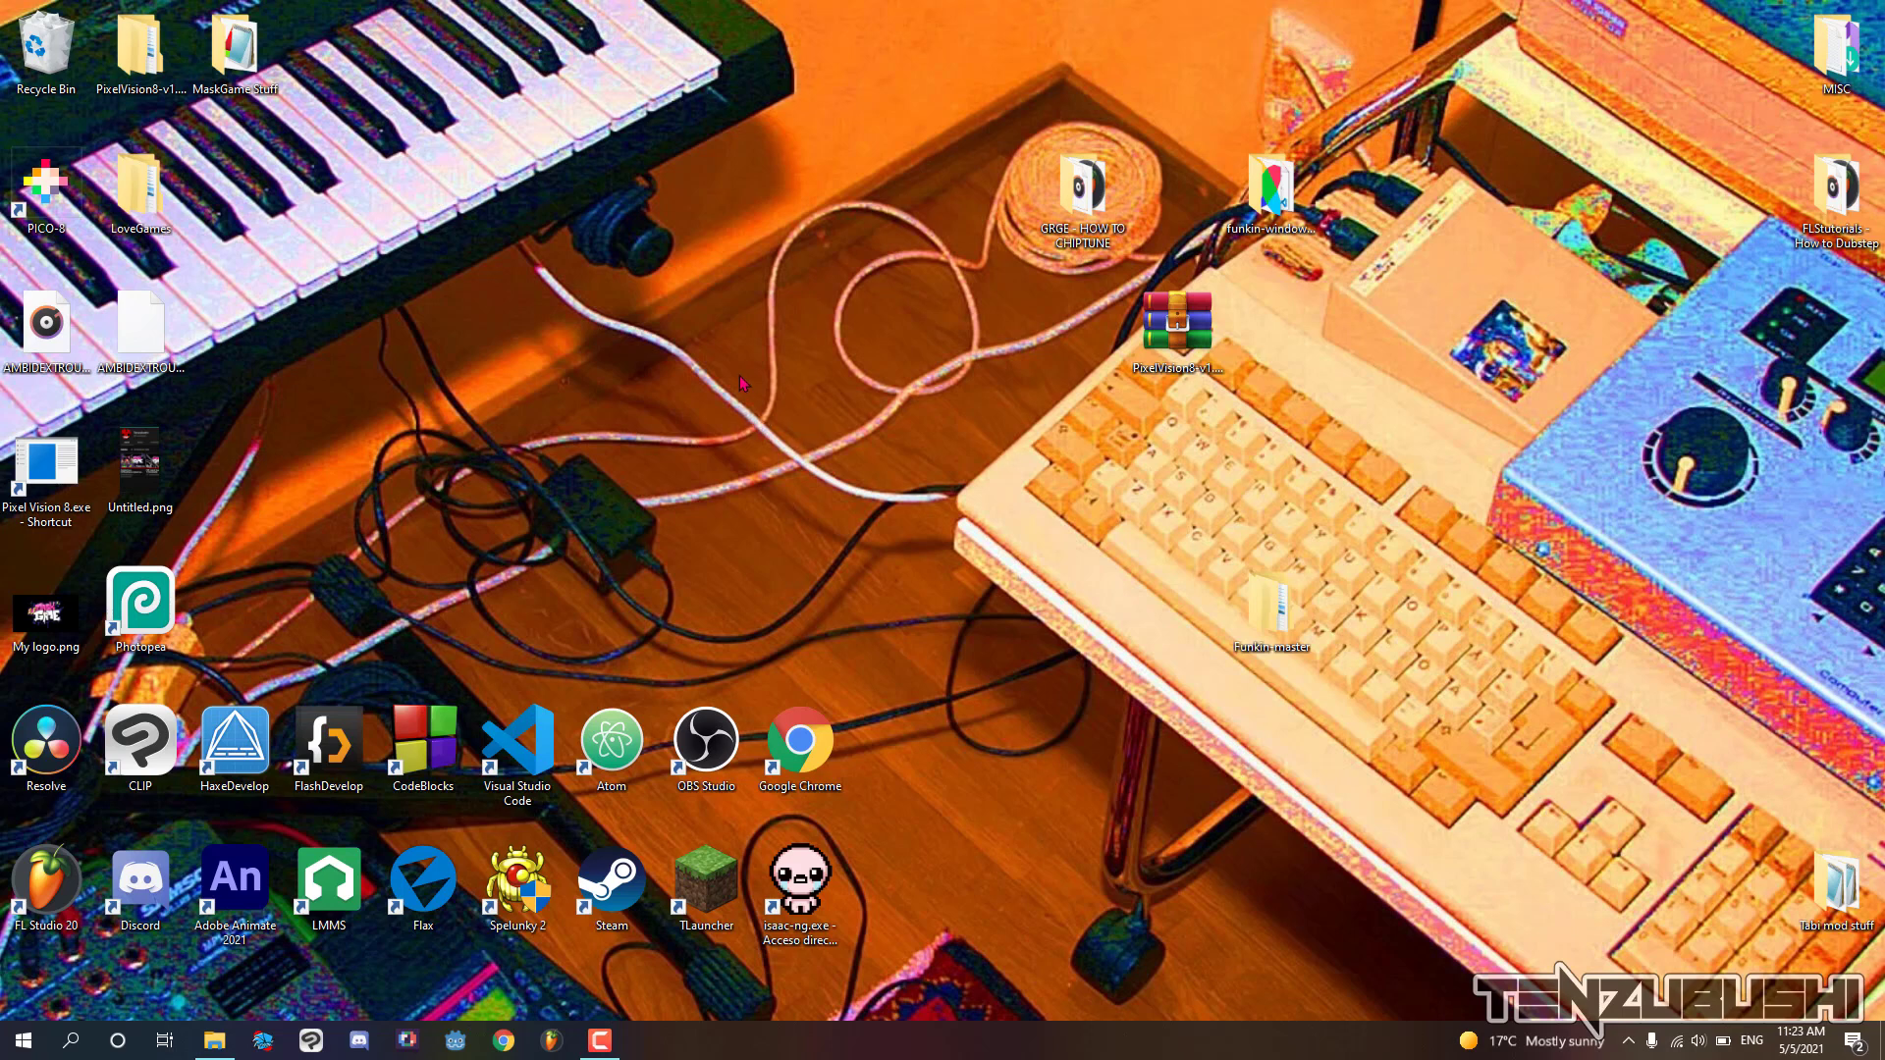
Create a desktop folder named MyAwesomeMod and open it
right_click(743, 383)
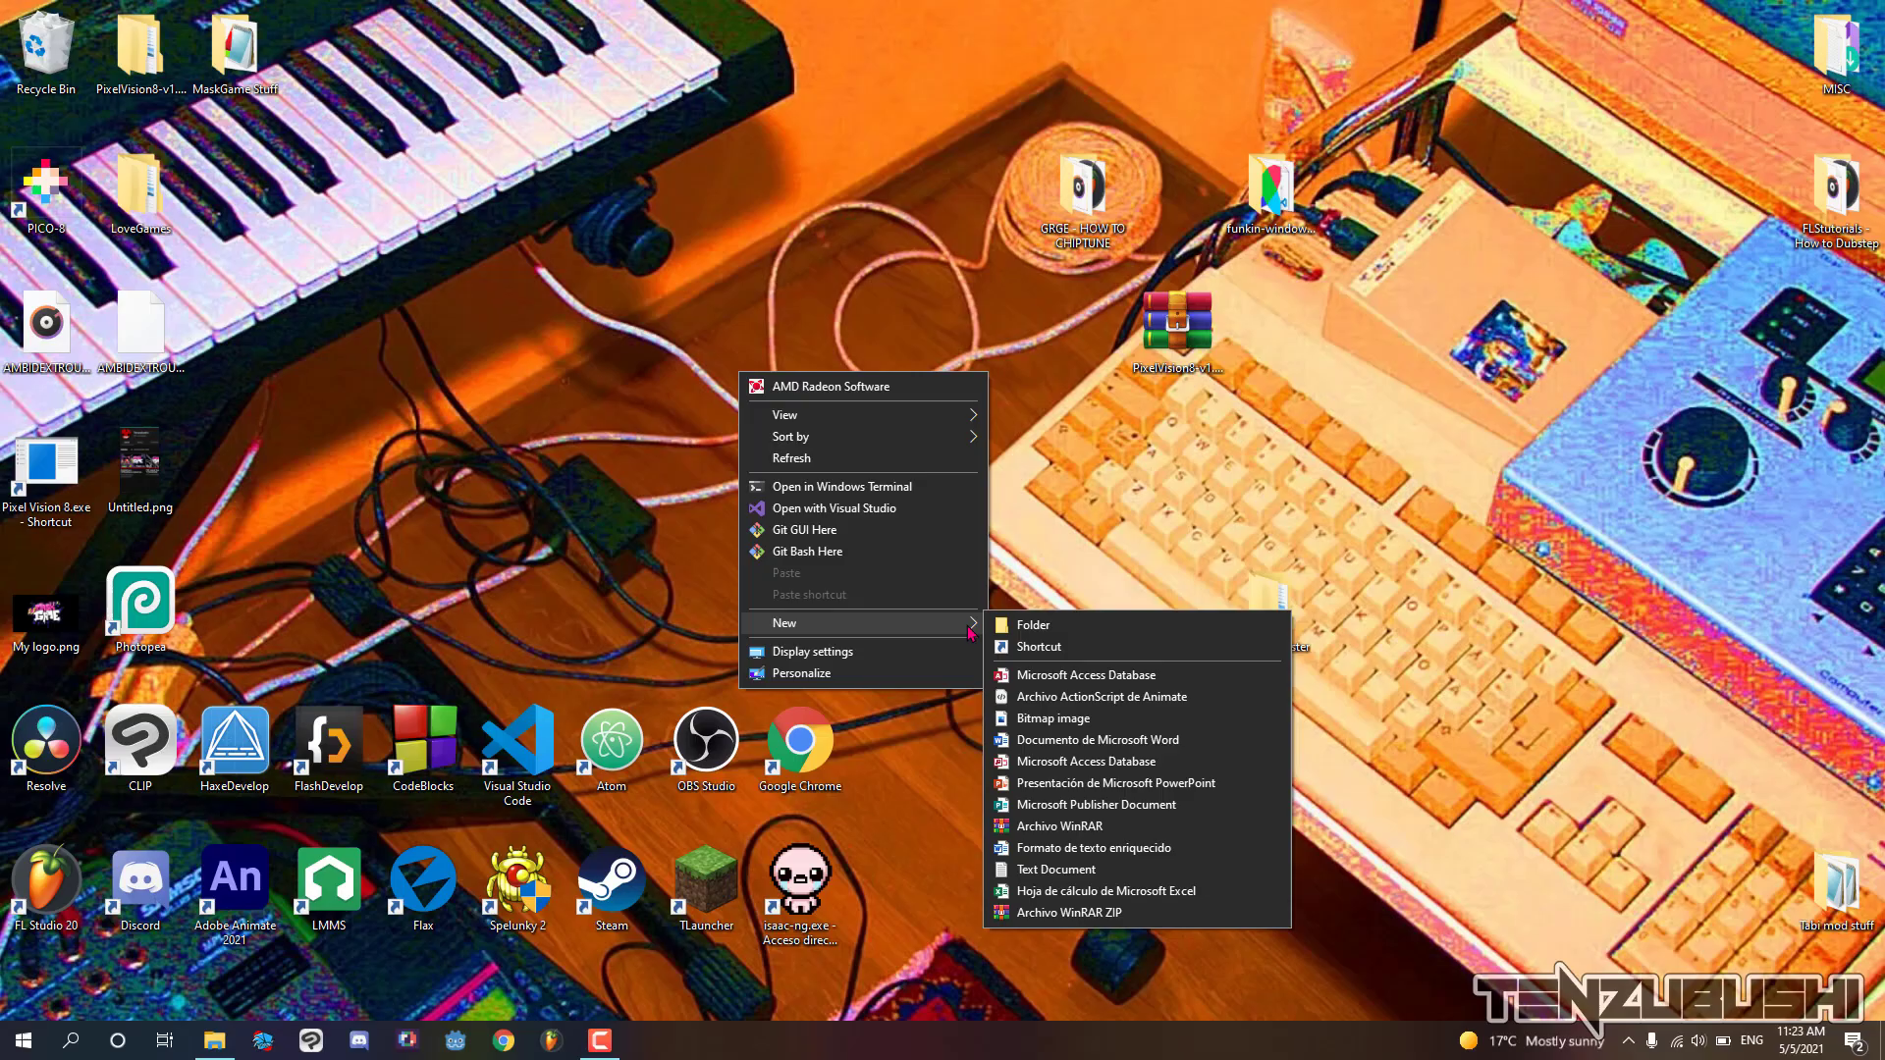
click(1016, 626)
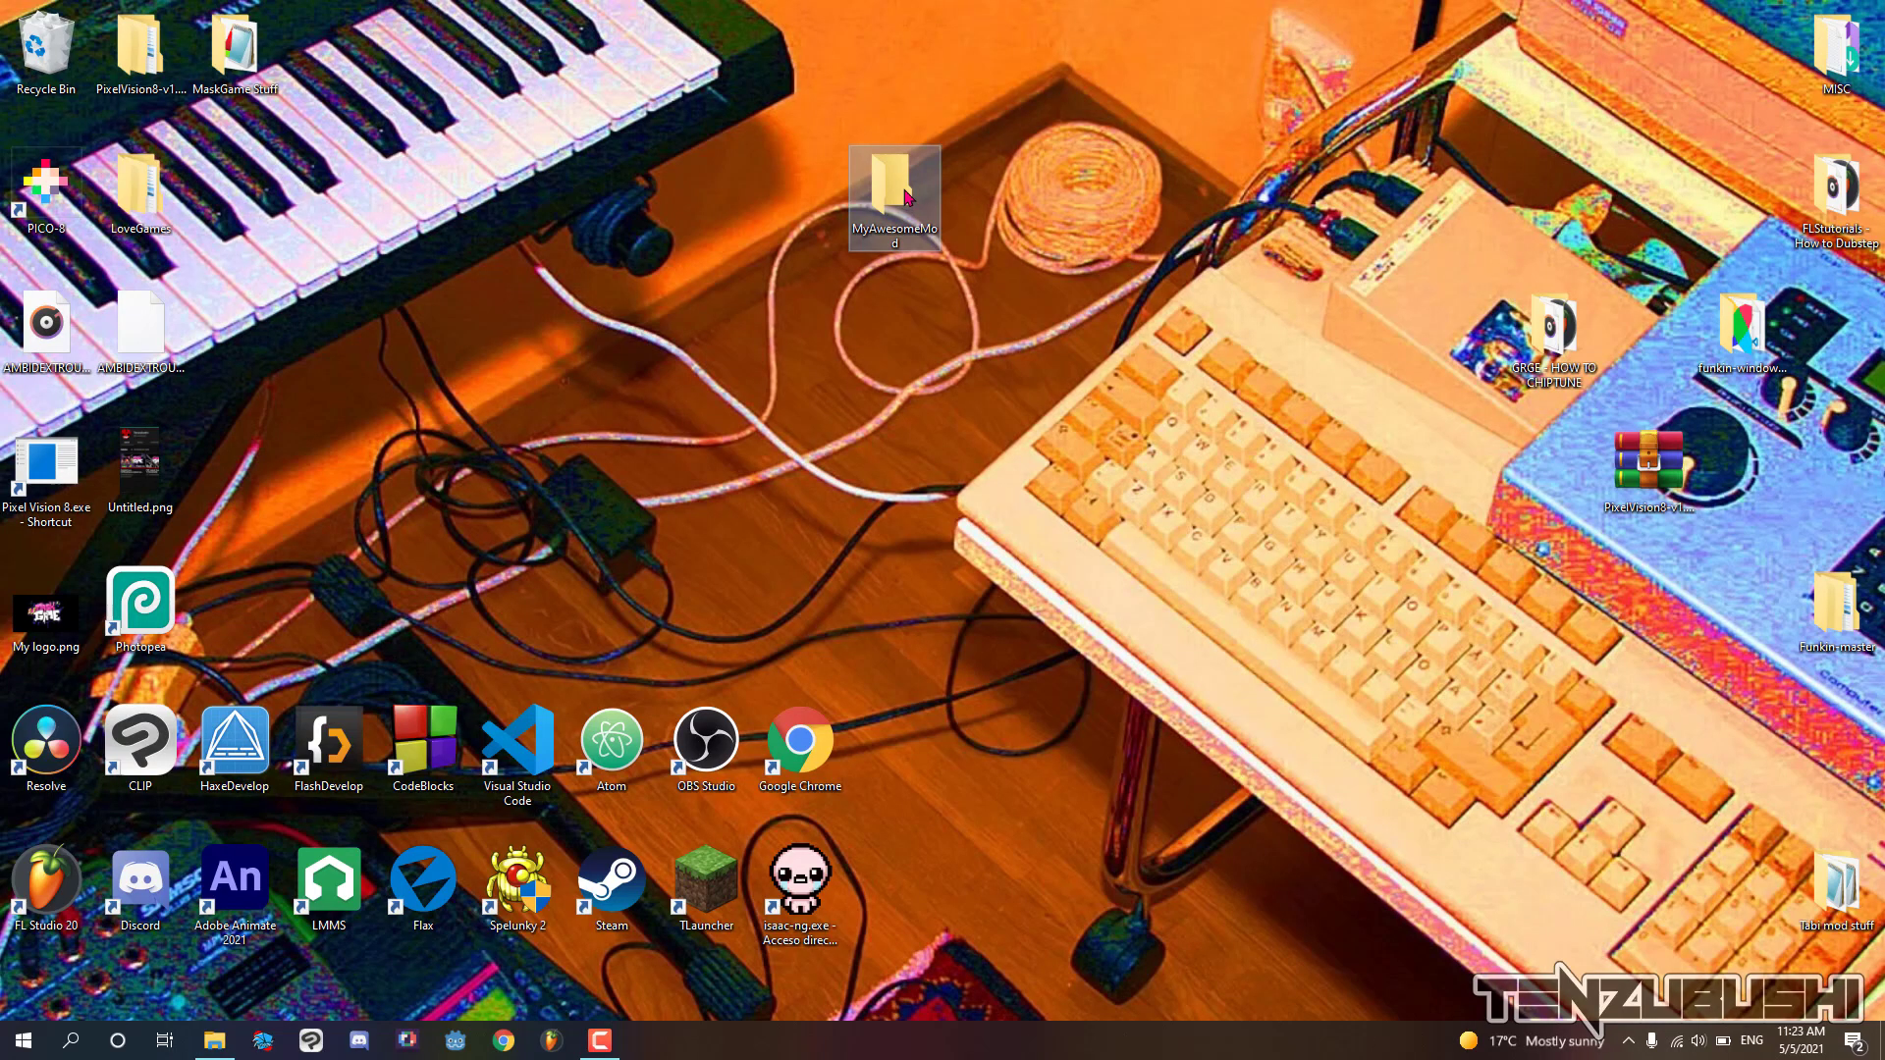
double_click(915, 196)
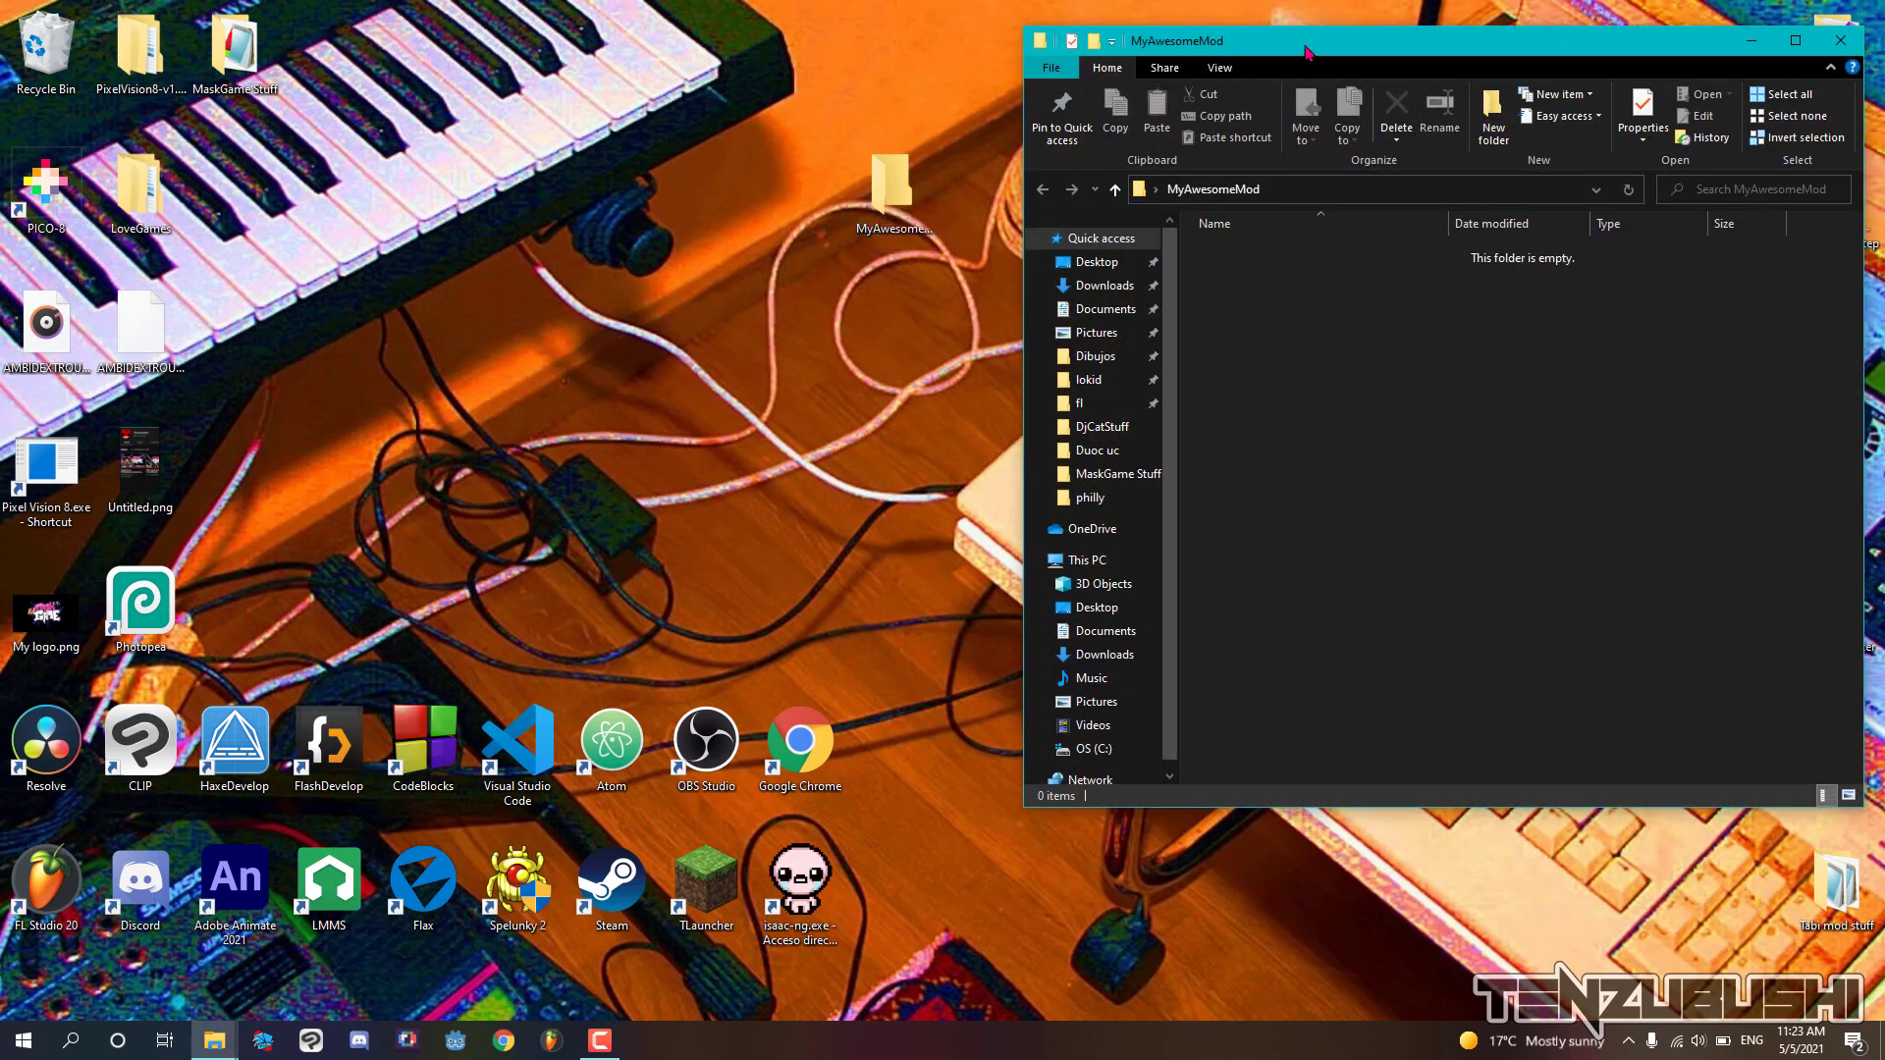
drag(1306, 51, 912, 82)
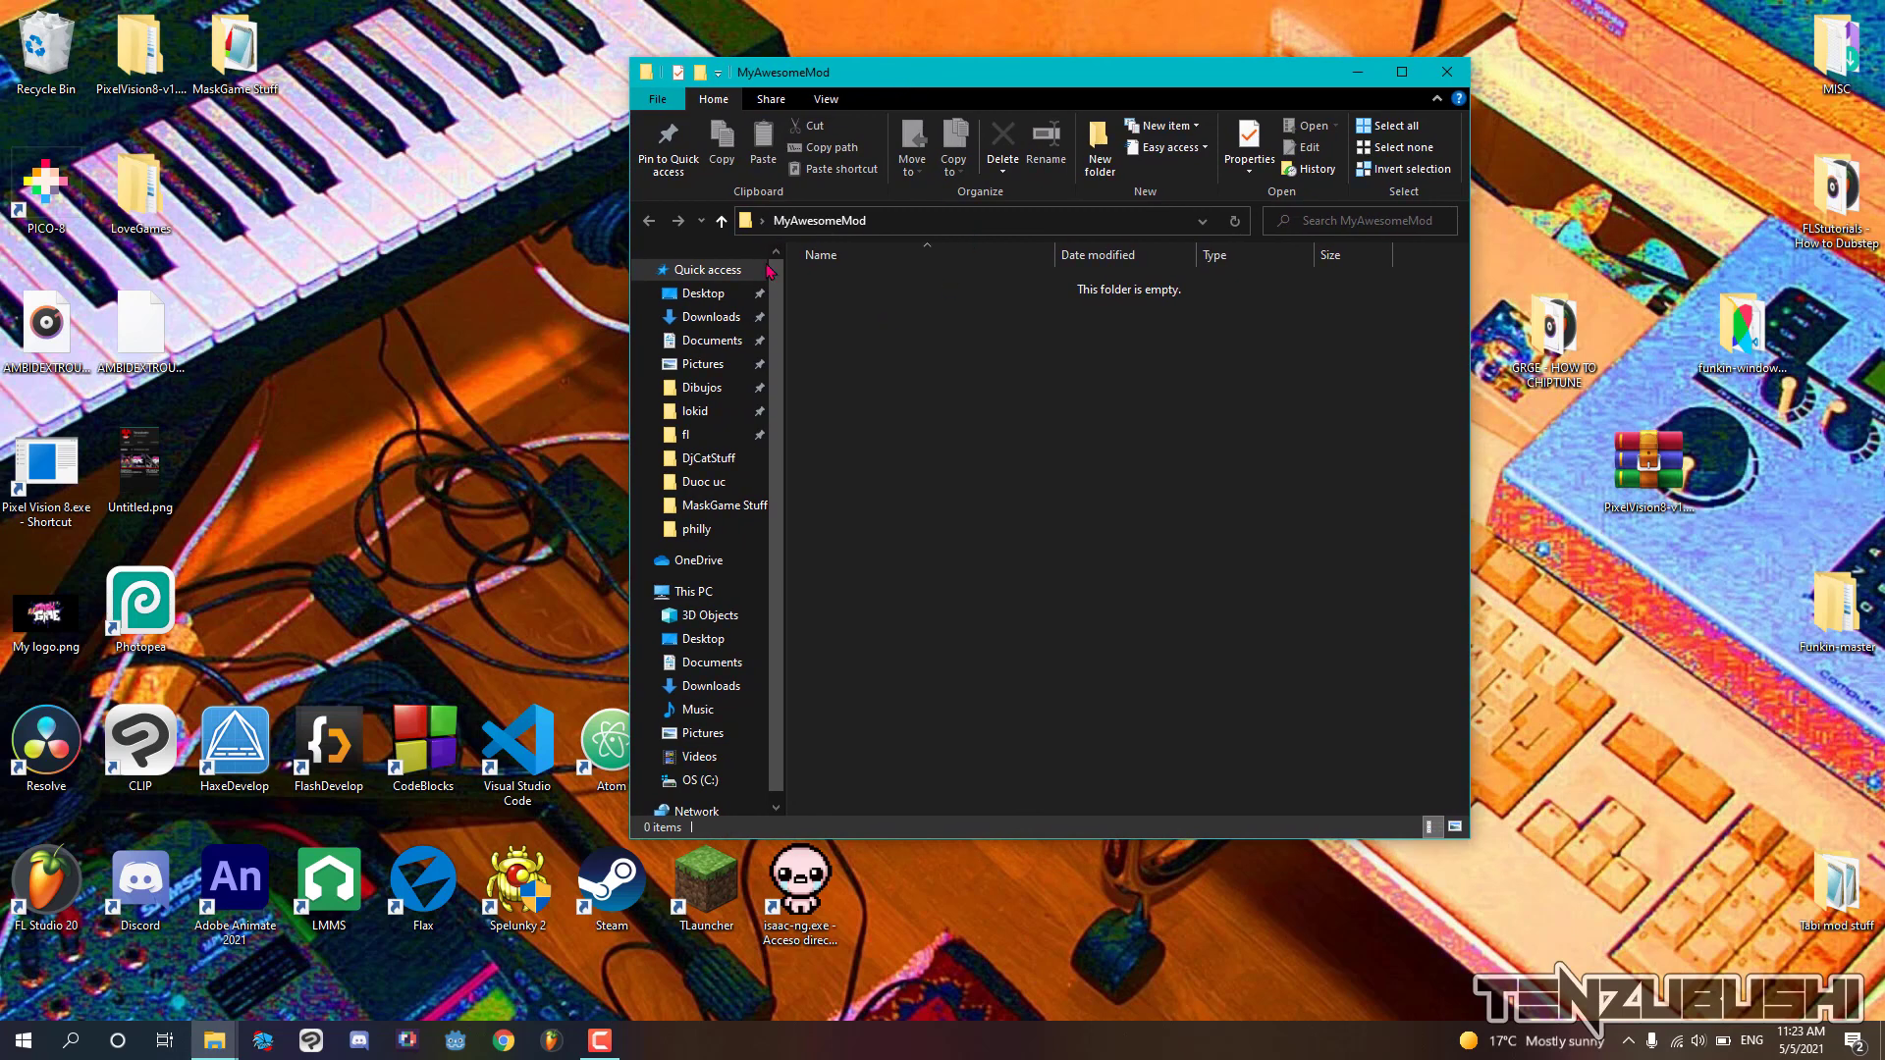
Open FL Studio and mute the DORMIN and BF tracks in the song's playlist
click(10, 1053)
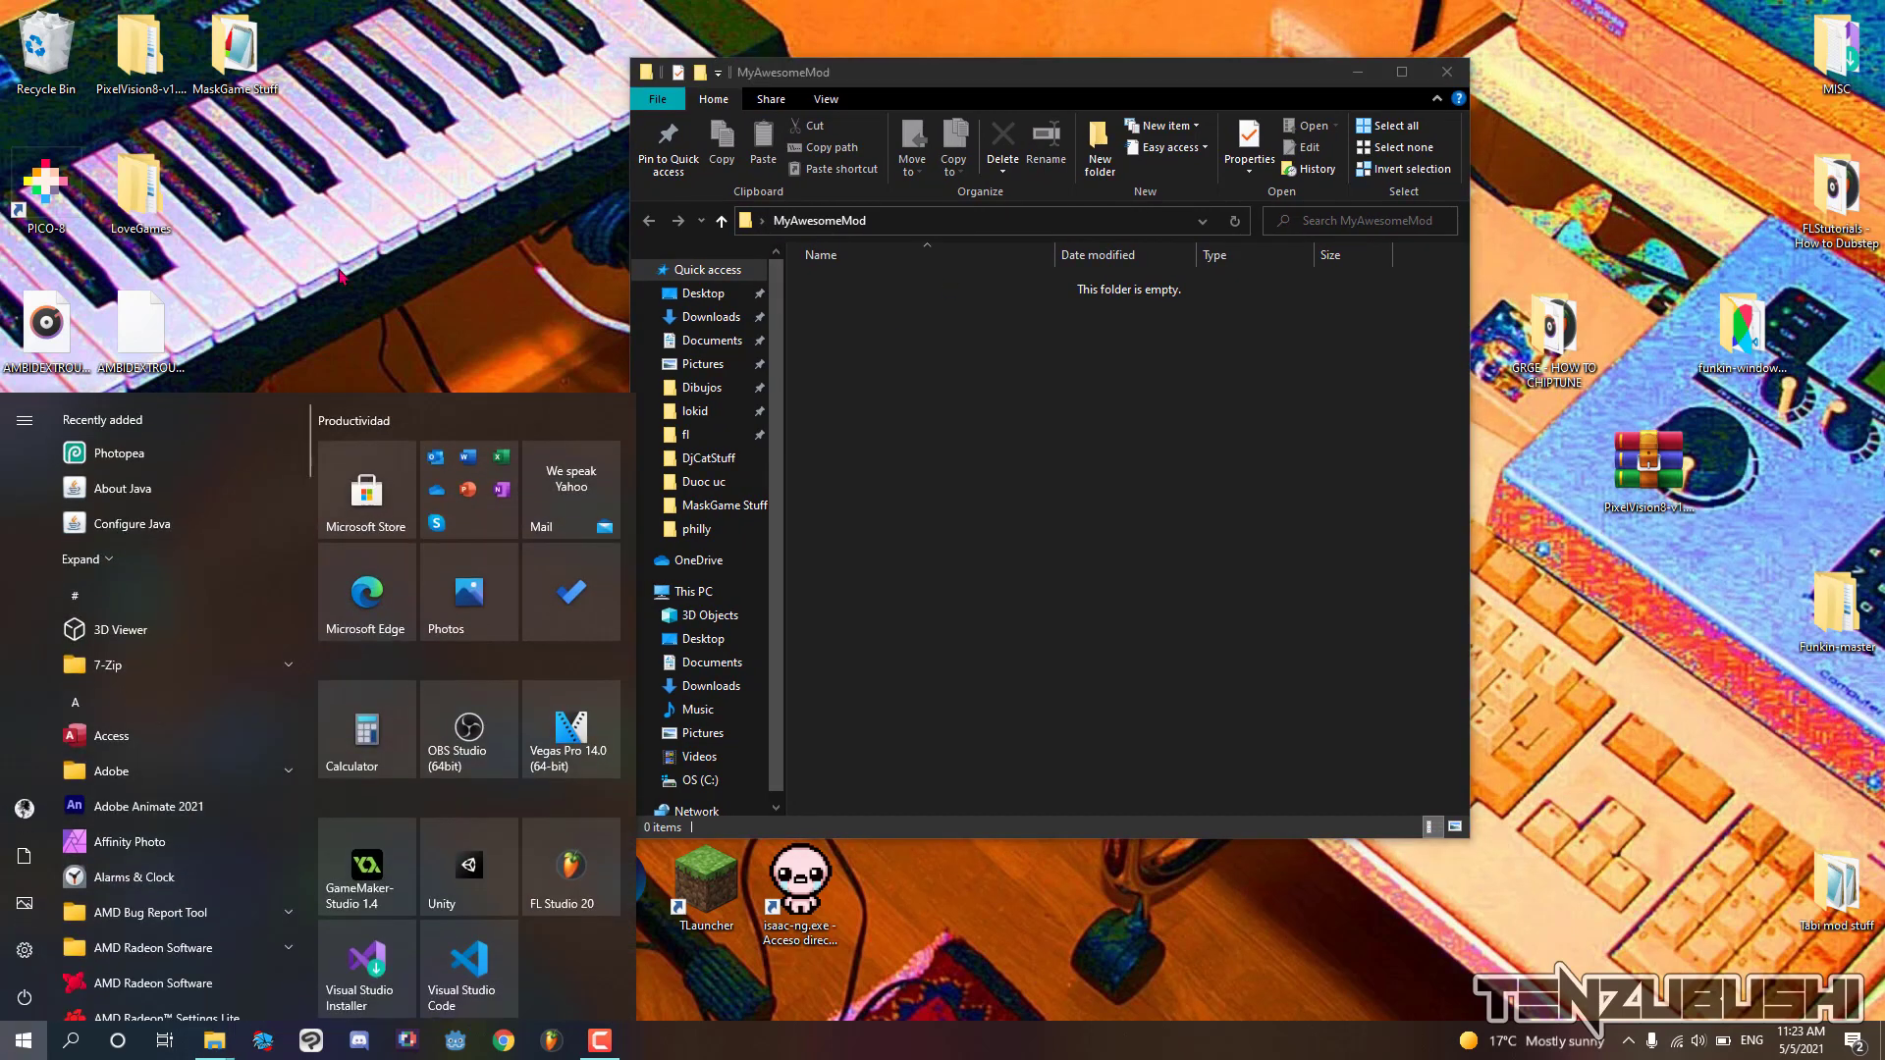
click(343, 235)
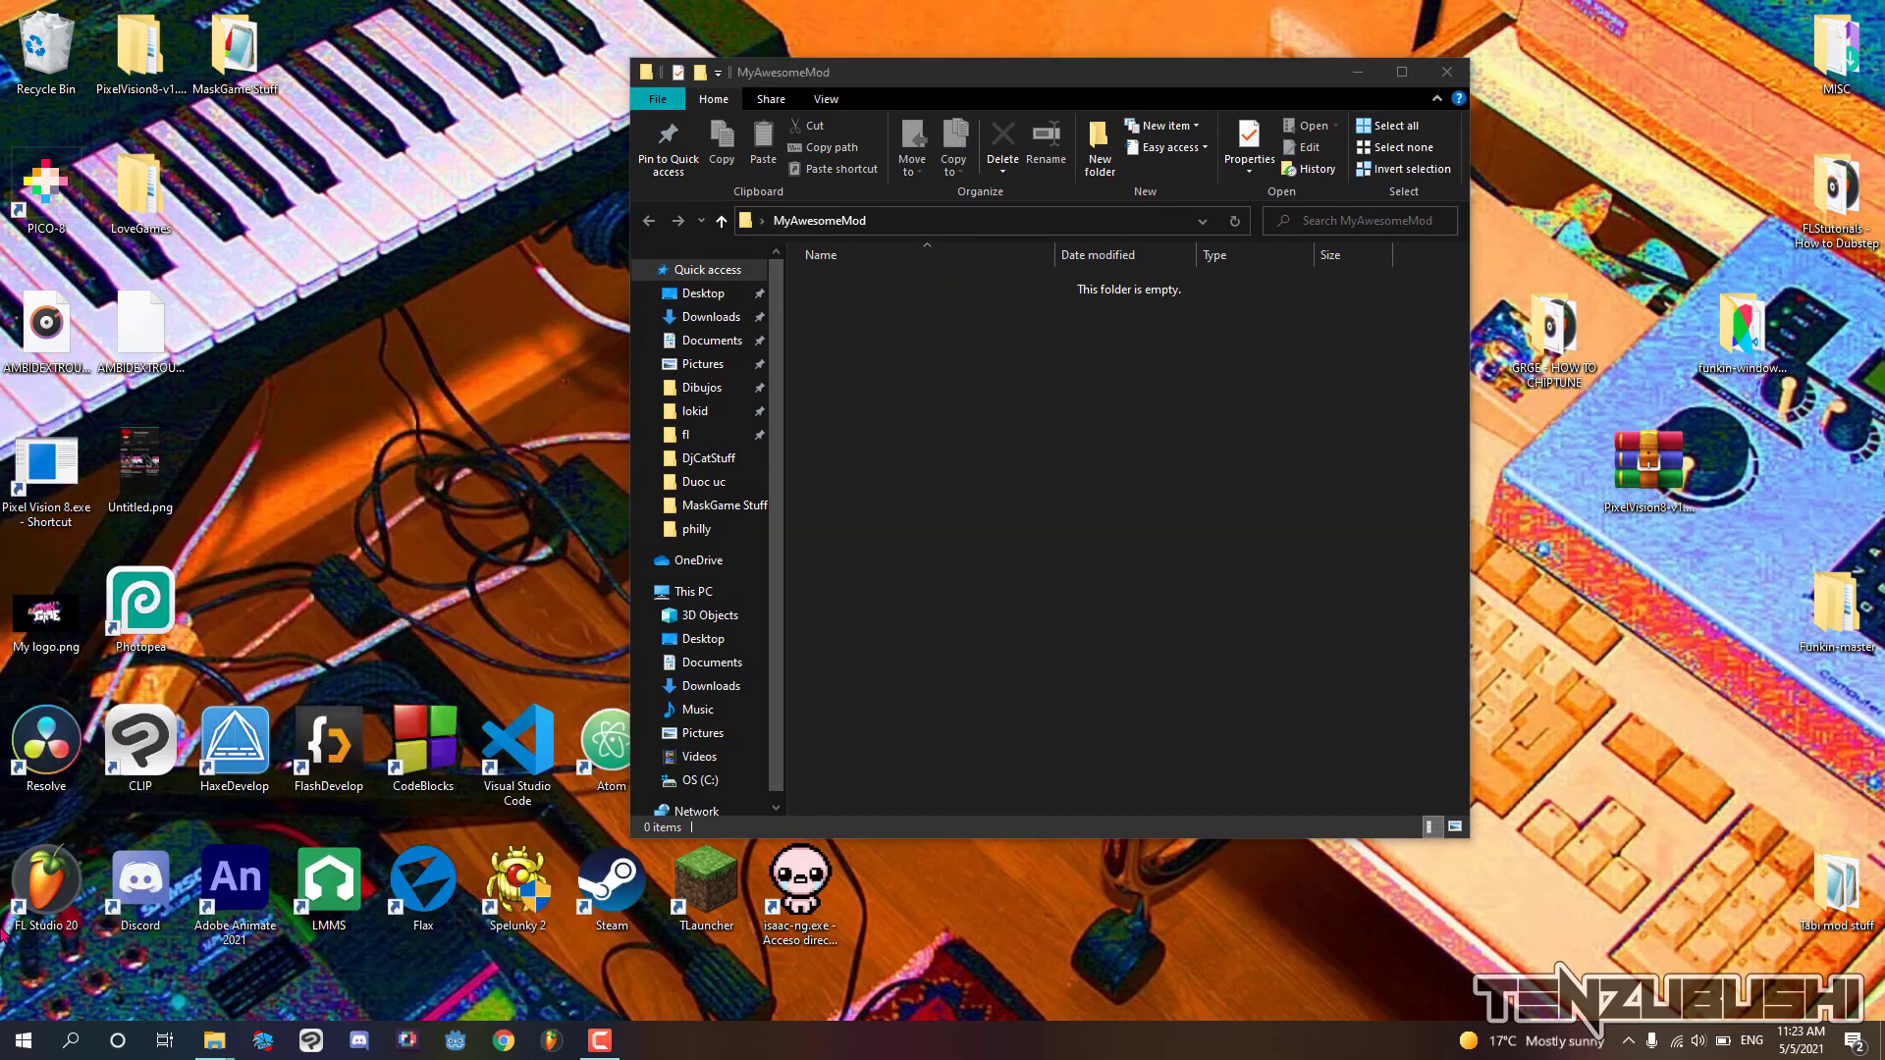
double_click(44, 879)
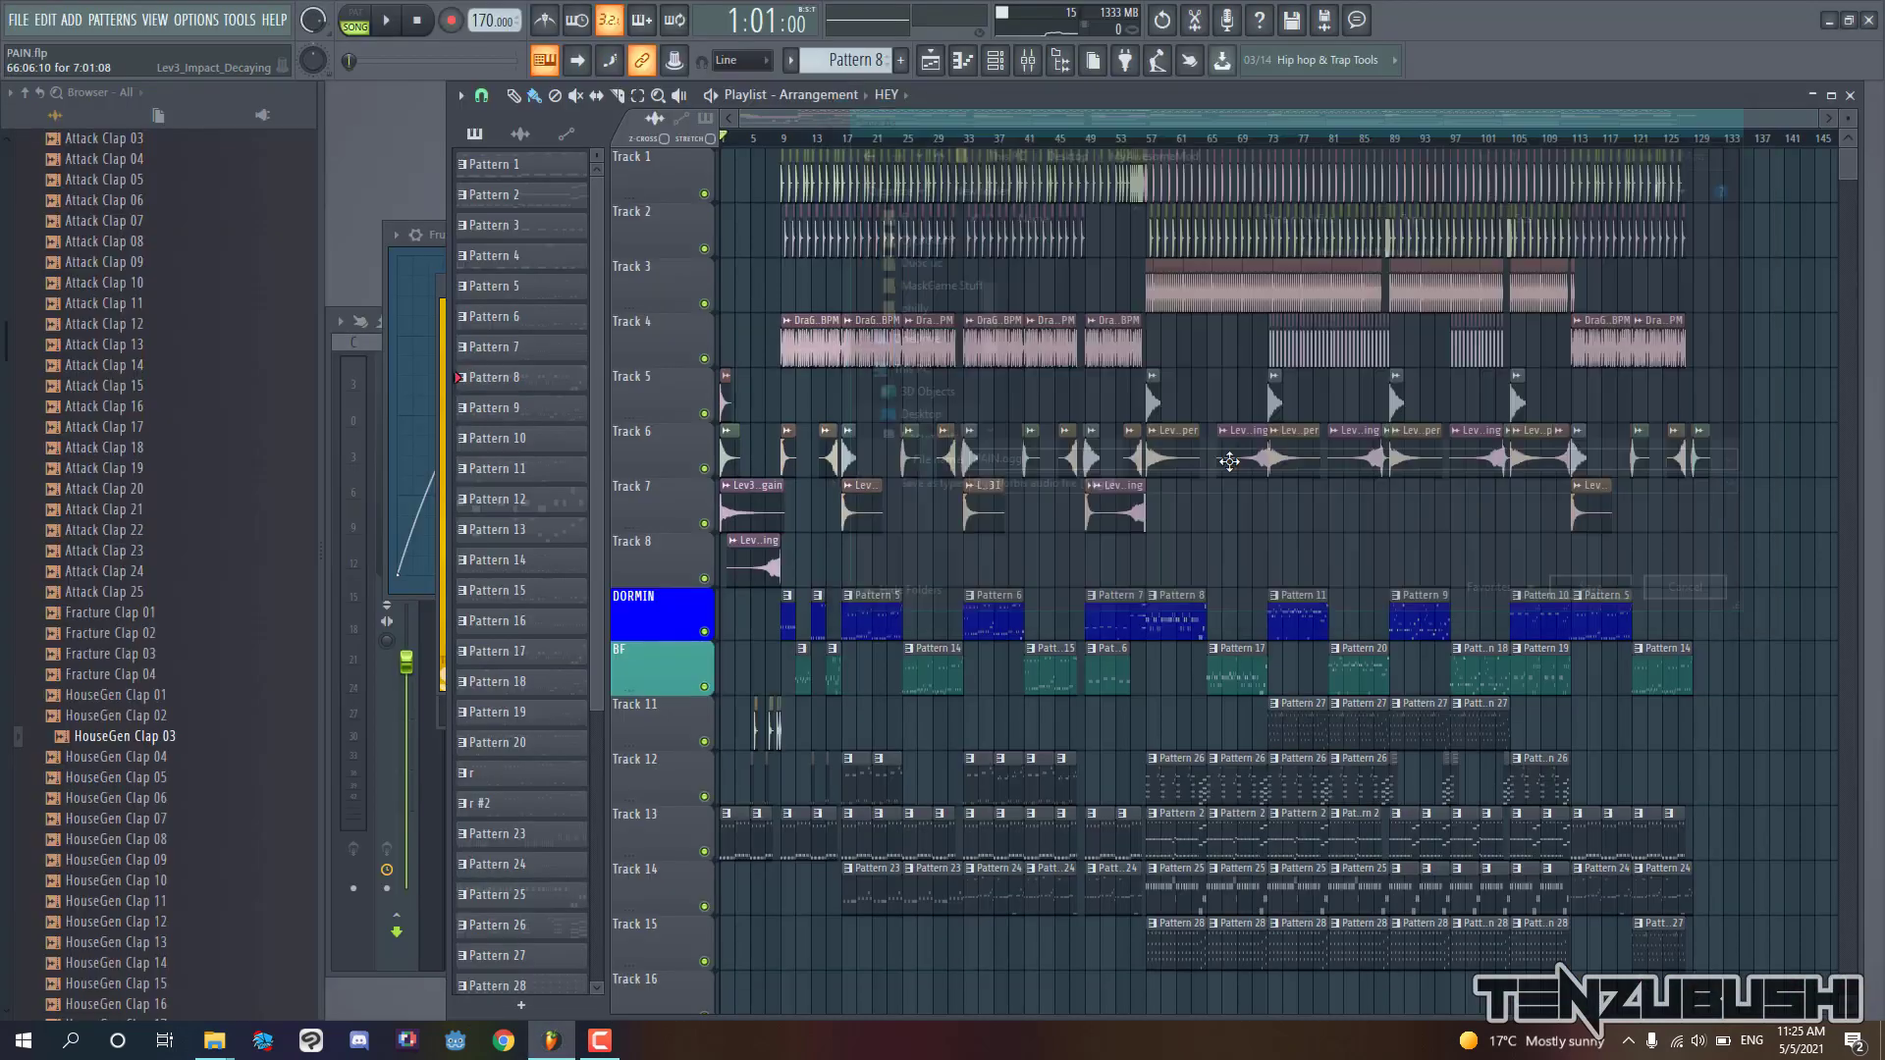
click(704, 634)
click(704, 686)
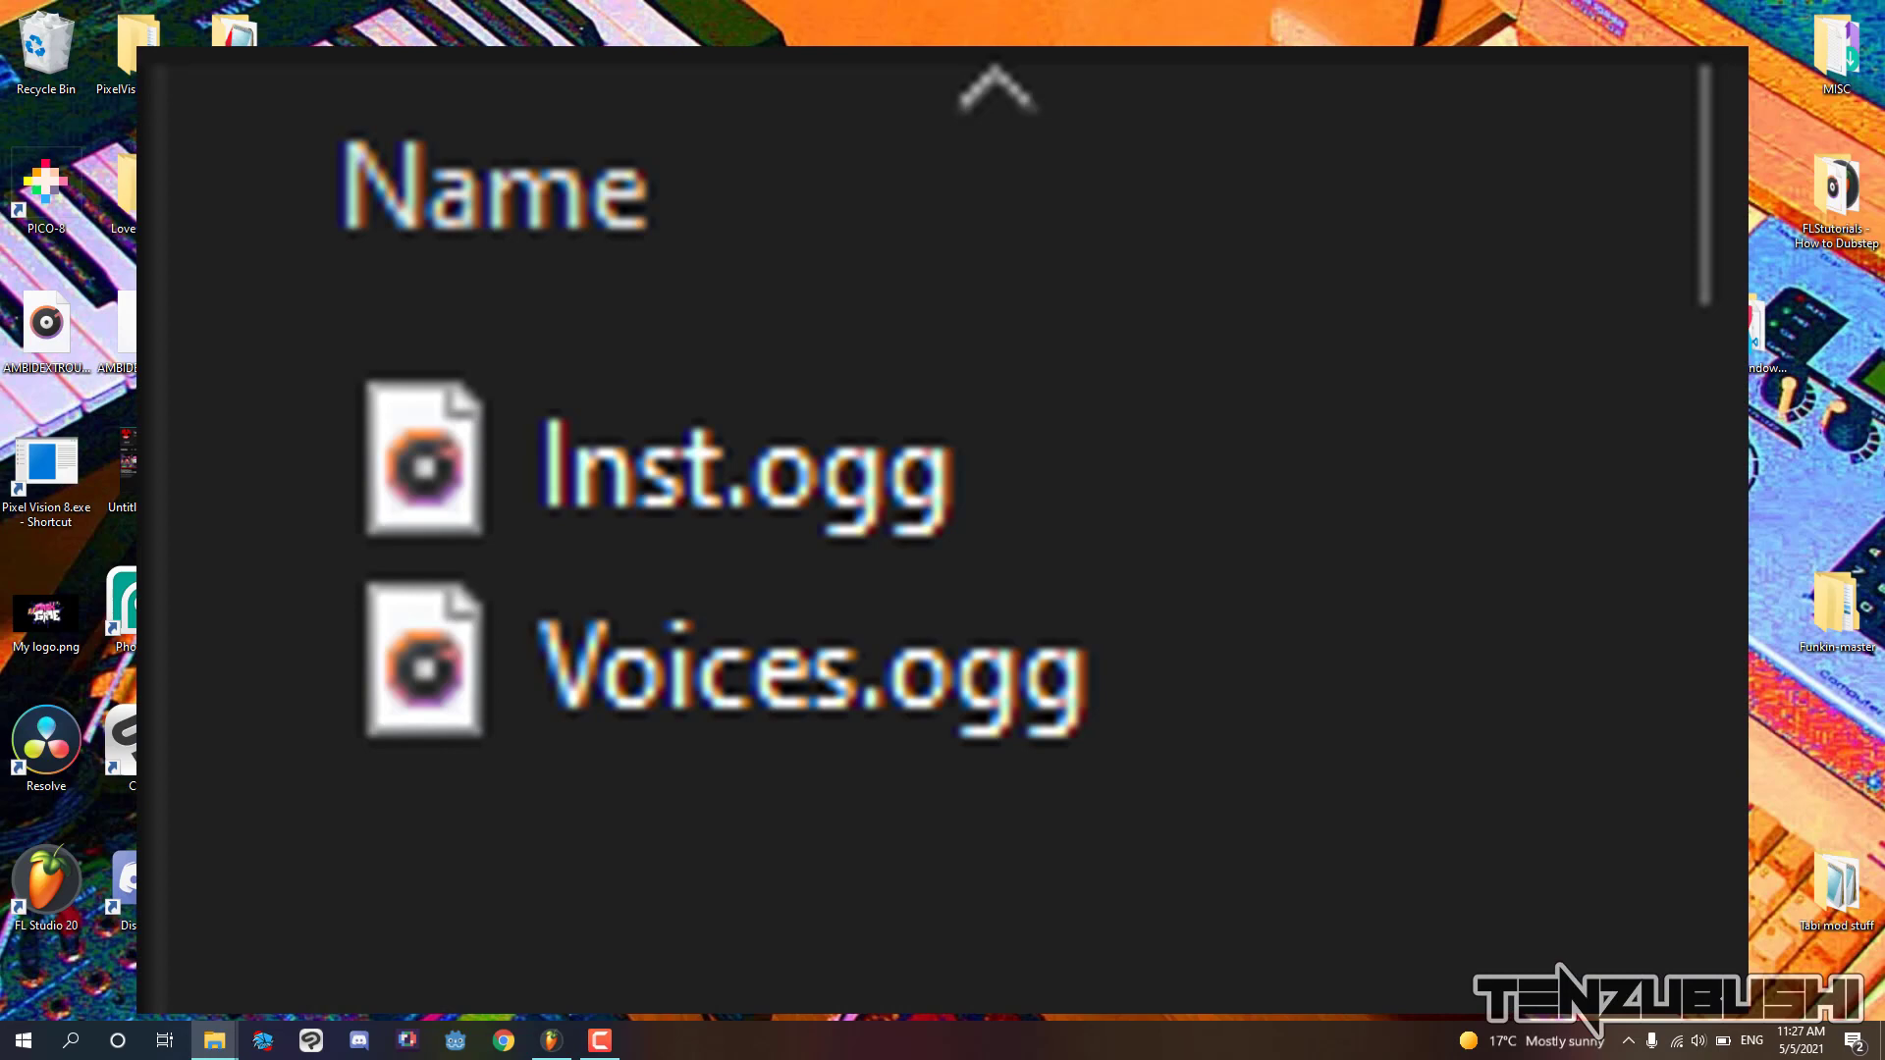
With the MyAwesomeMod folder moved aside, open the game's tricky/assets/songs/spookeez folder next to it
drag(838, 412, 756, 324)
click(862, 421)
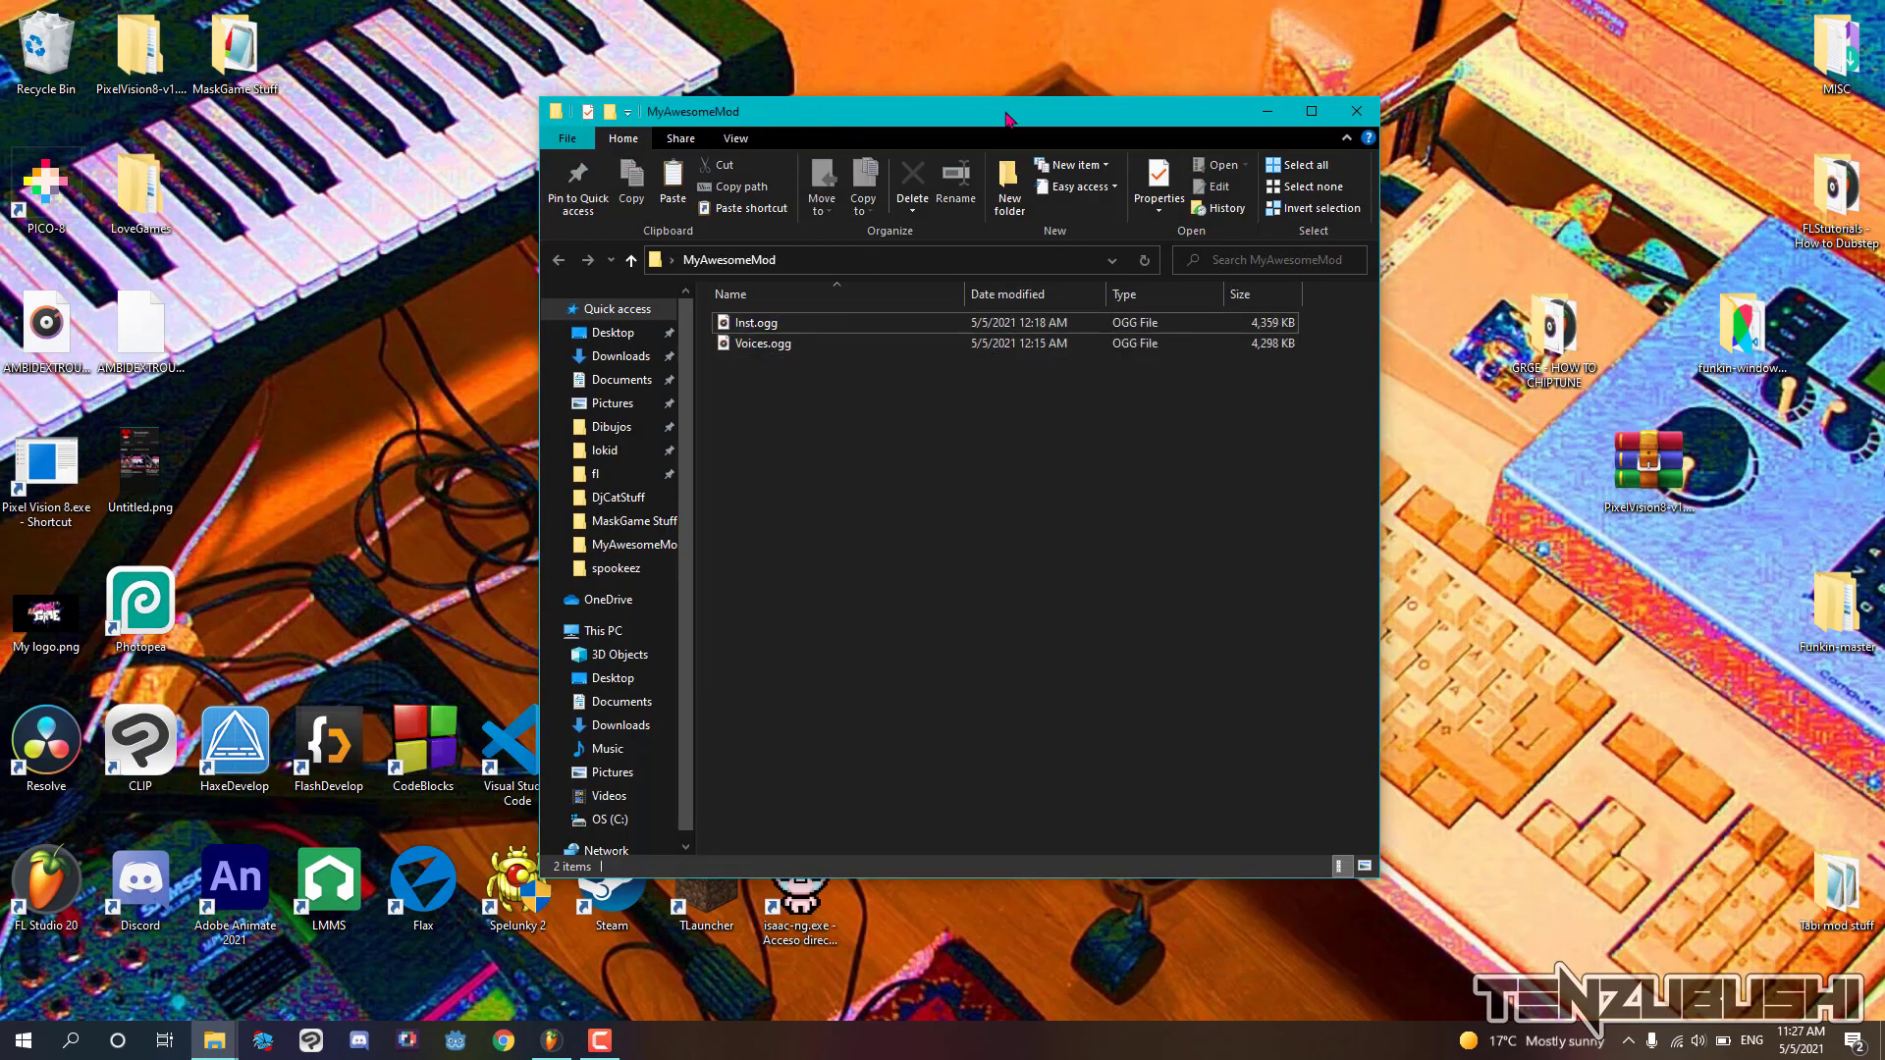
drag(1005, 118, 555, 118)
double_click(1159, 437)
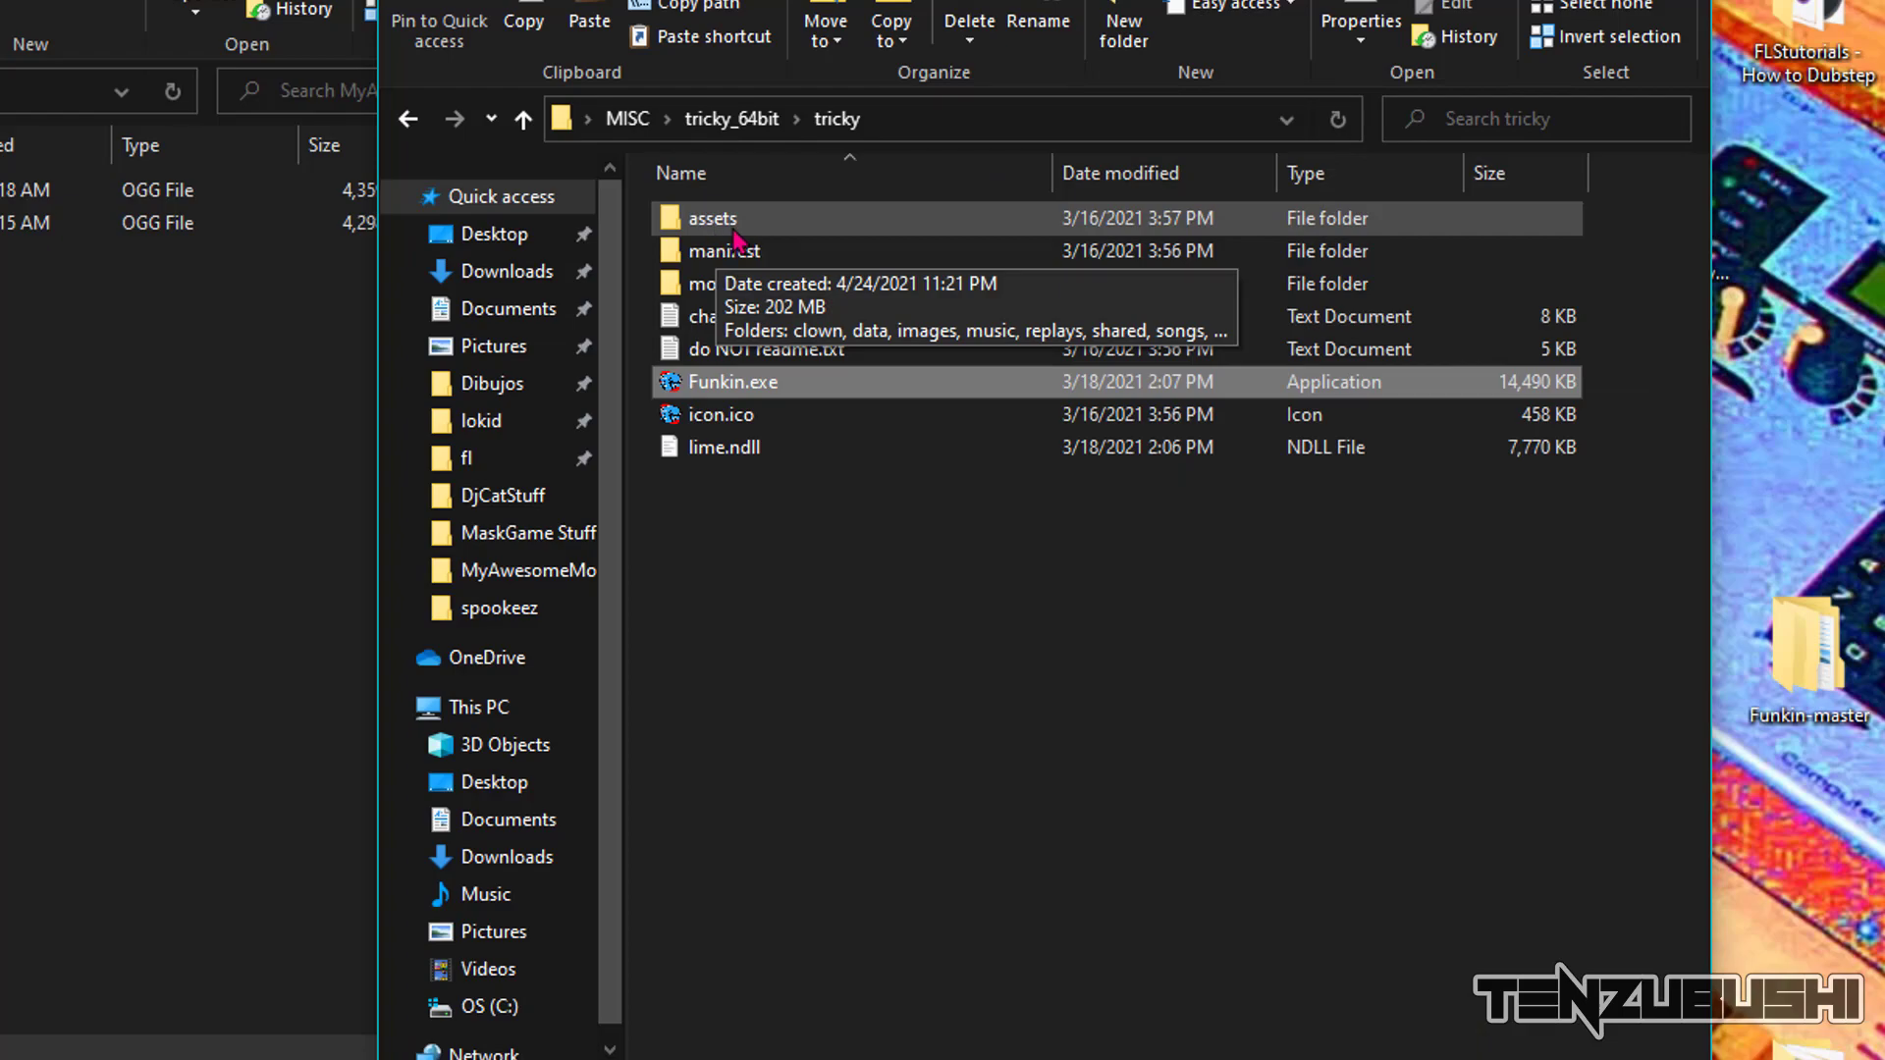
double_click(734, 232)
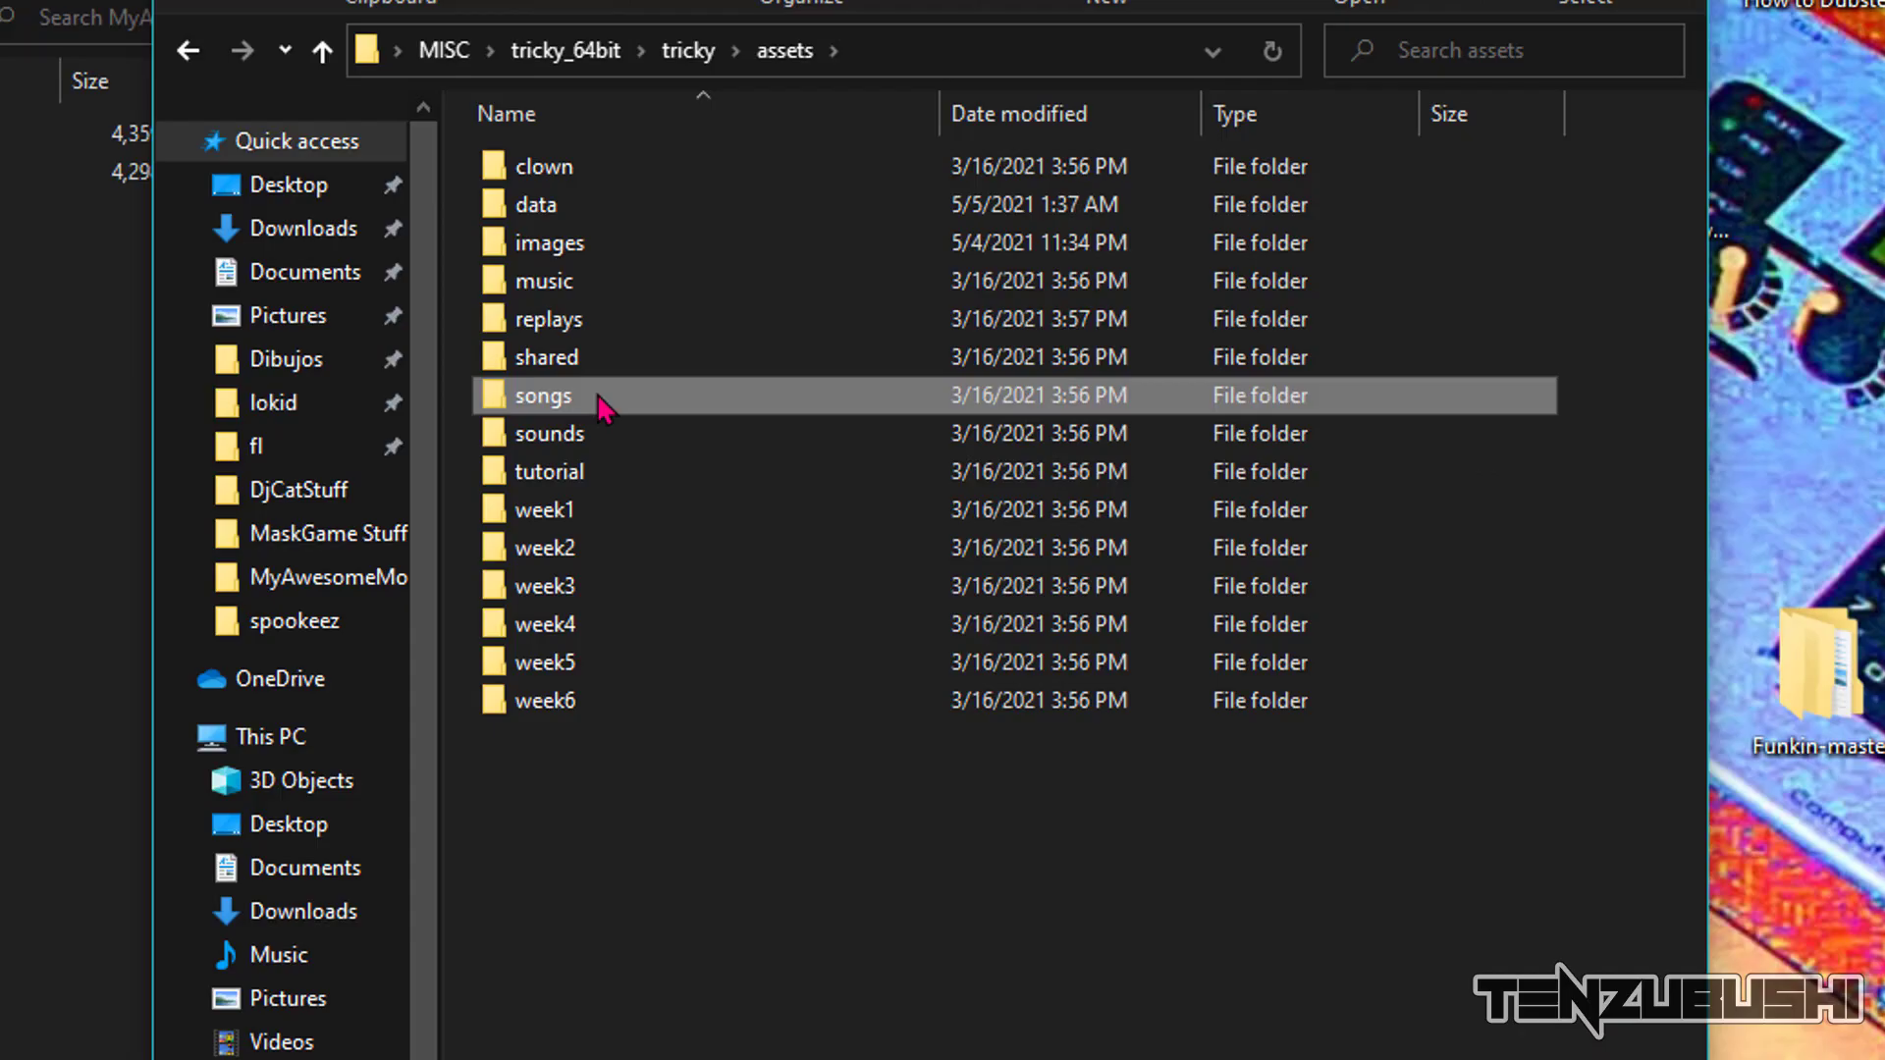
double_click(760, 416)
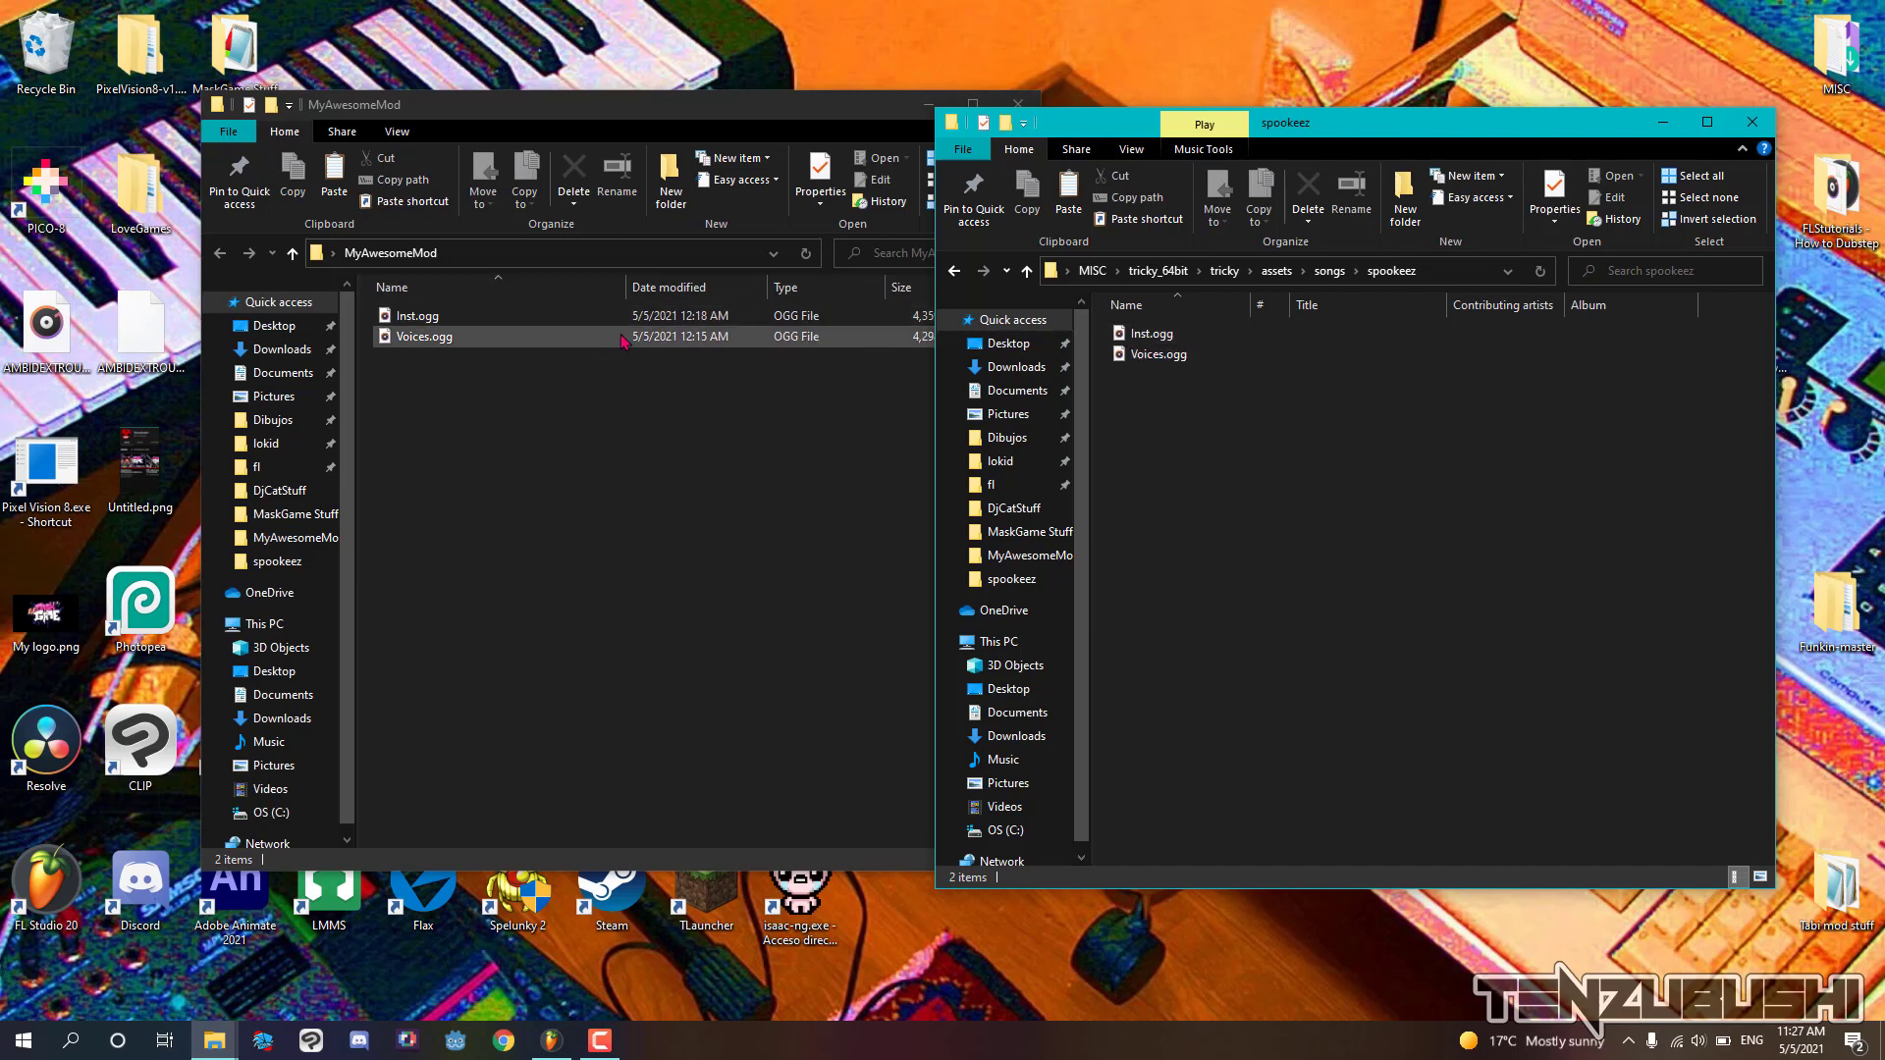
Copy Inst.ogg and Voices.ogg from the MyAwesomeMod folder
click(571, 376)
drag(584, 393, 700, 324)
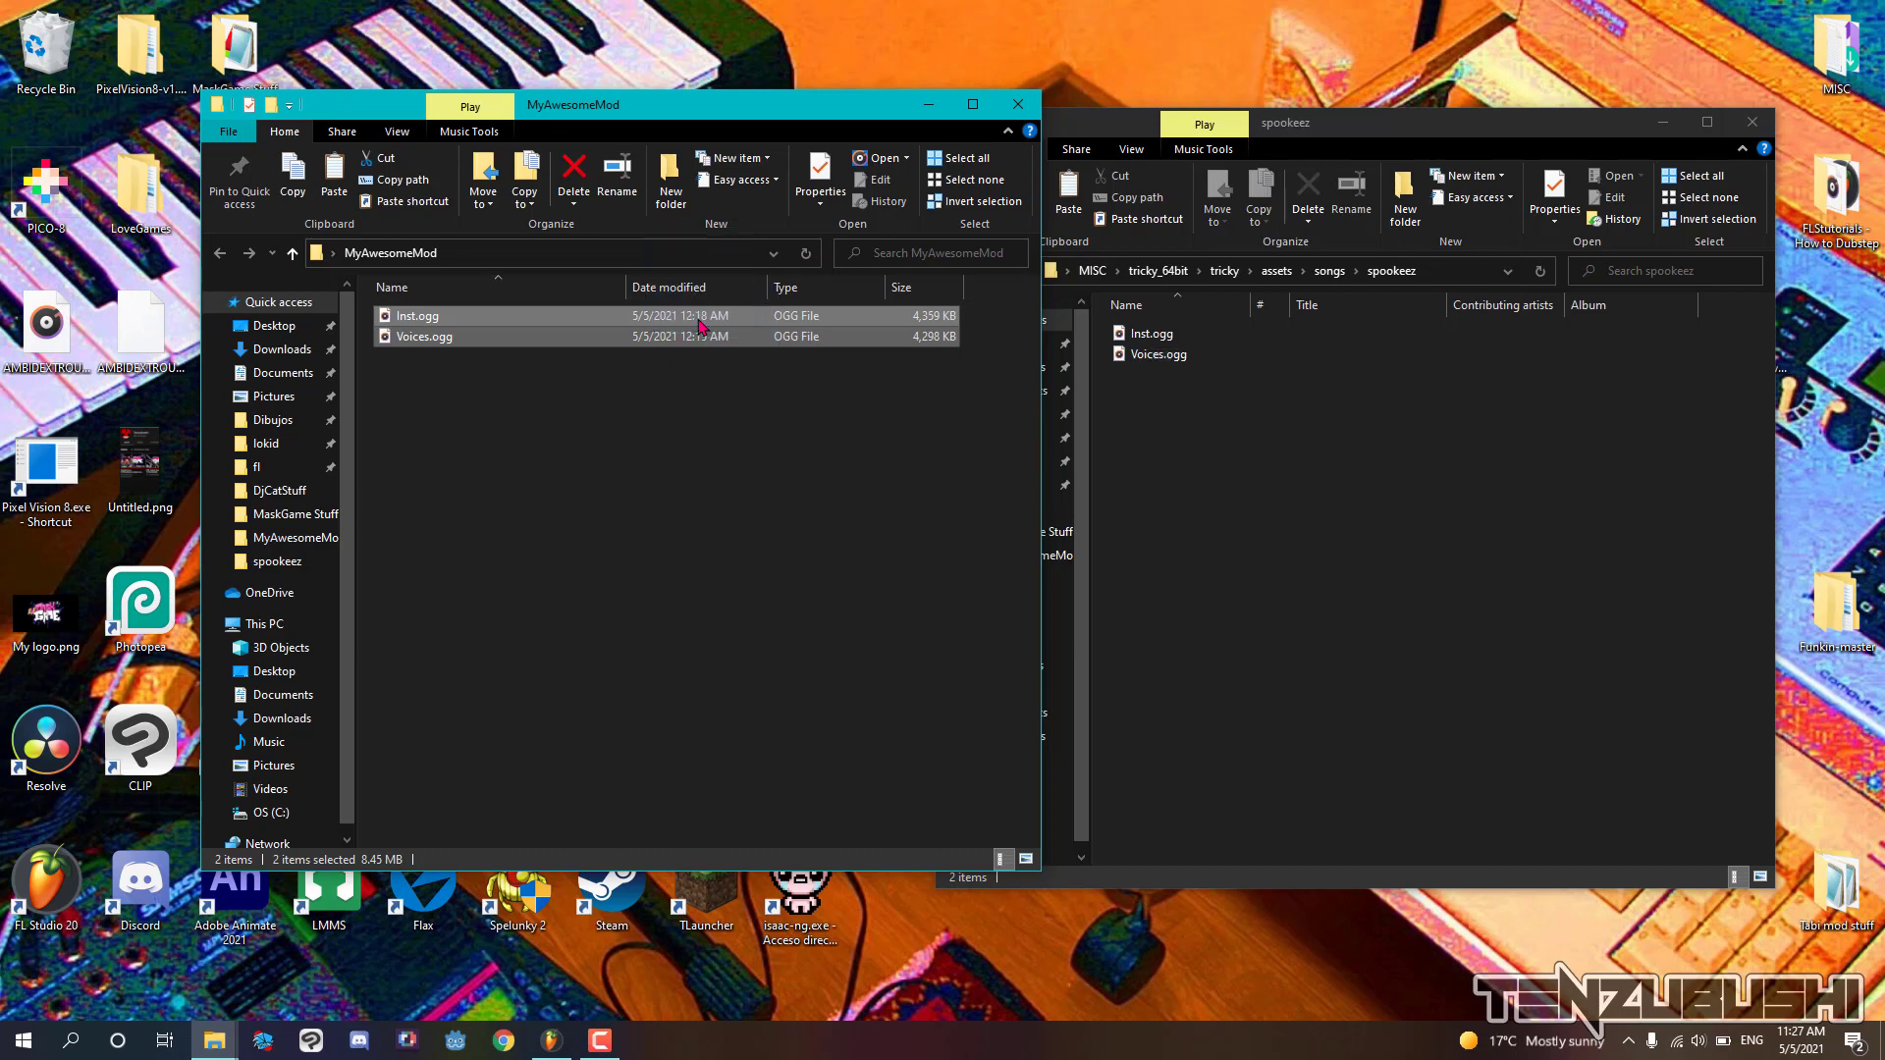
right_click(648, 339)
click(703, 629)
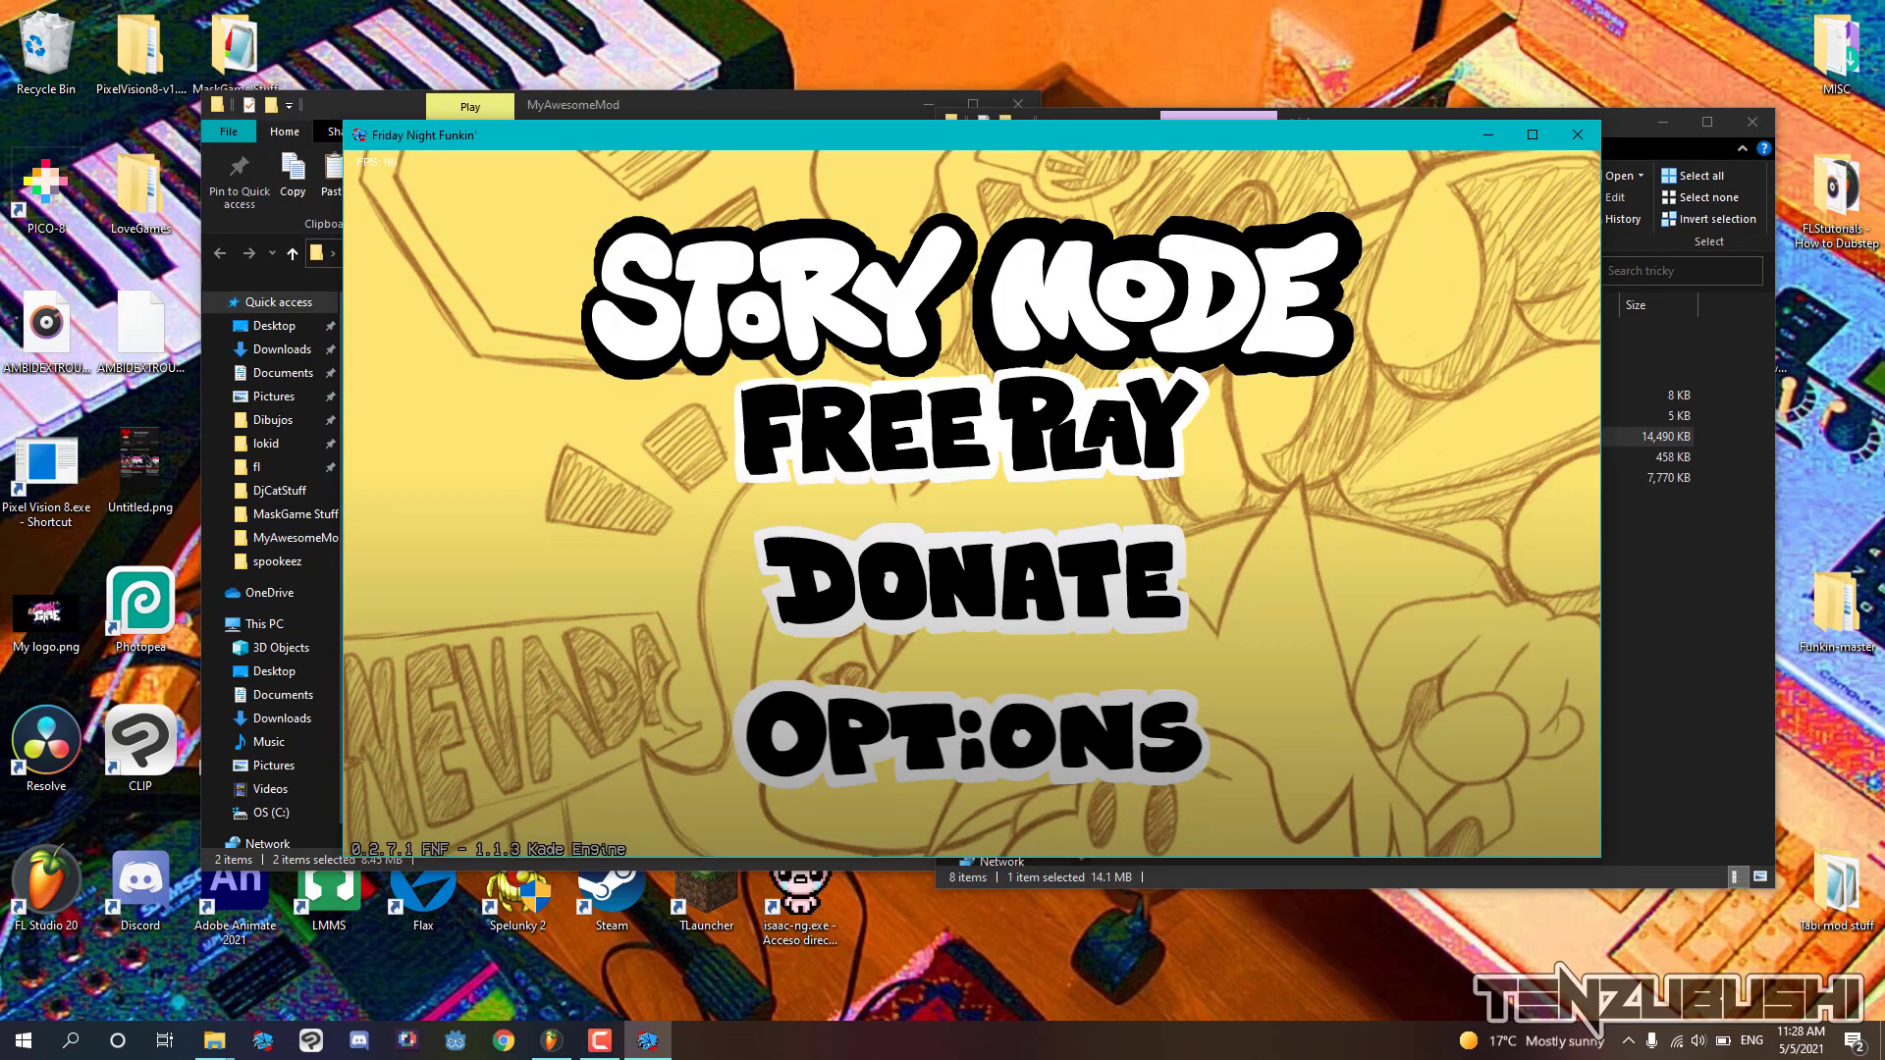
In Friday Night Funkin', start the Spookeez song from Free Play and open its chart editor
key(Down)
key(Return)
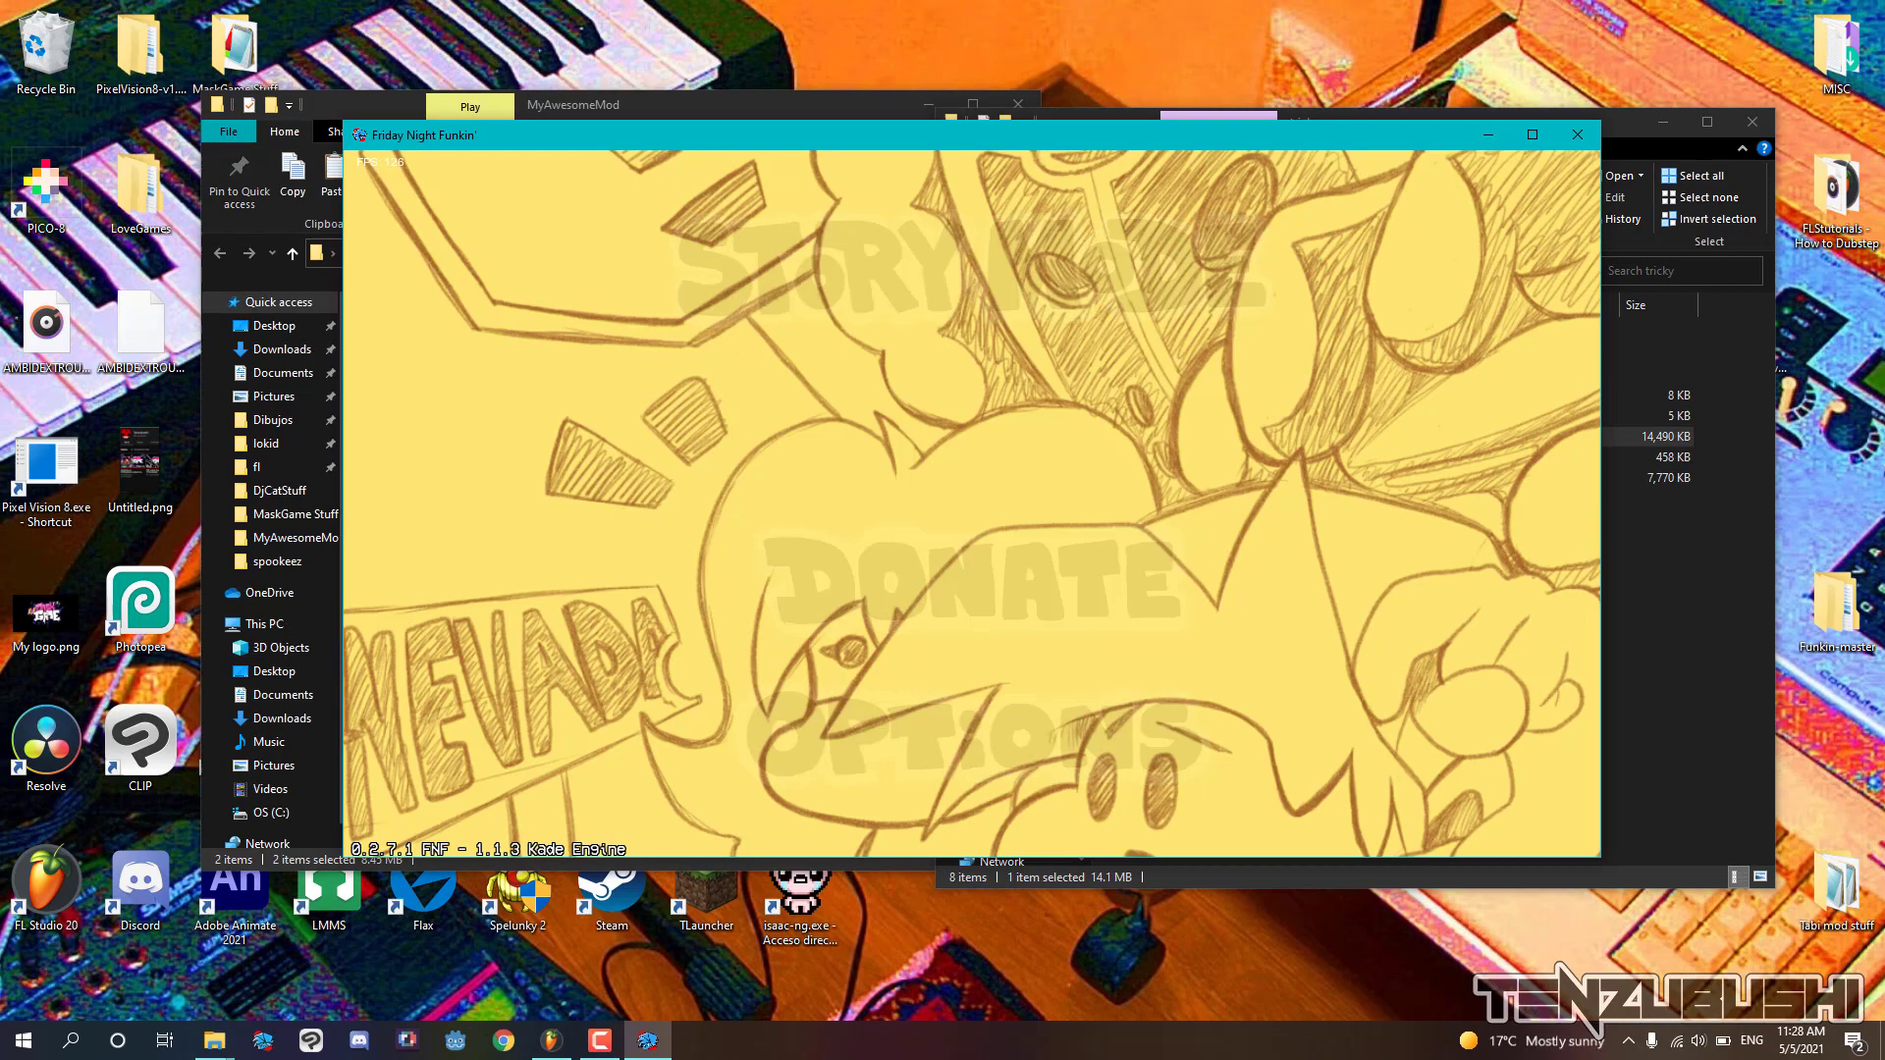
key(Return)
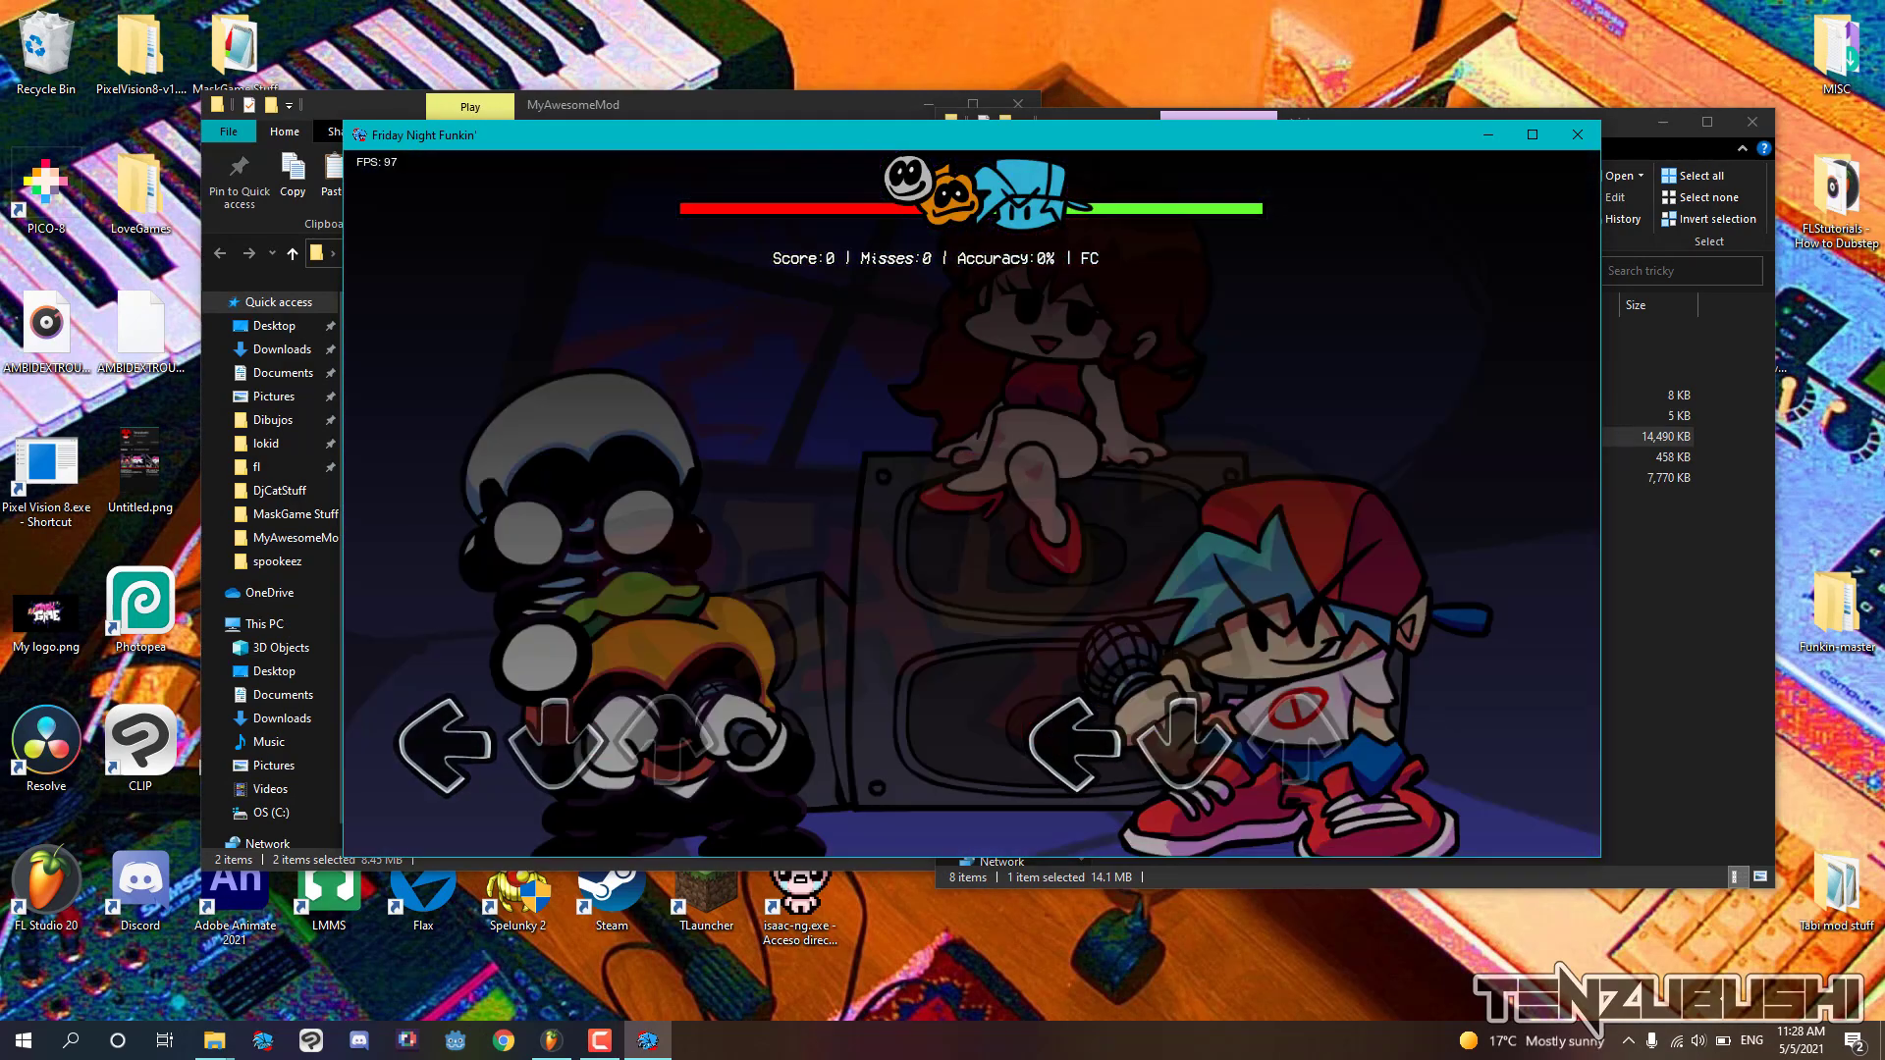
key(7)
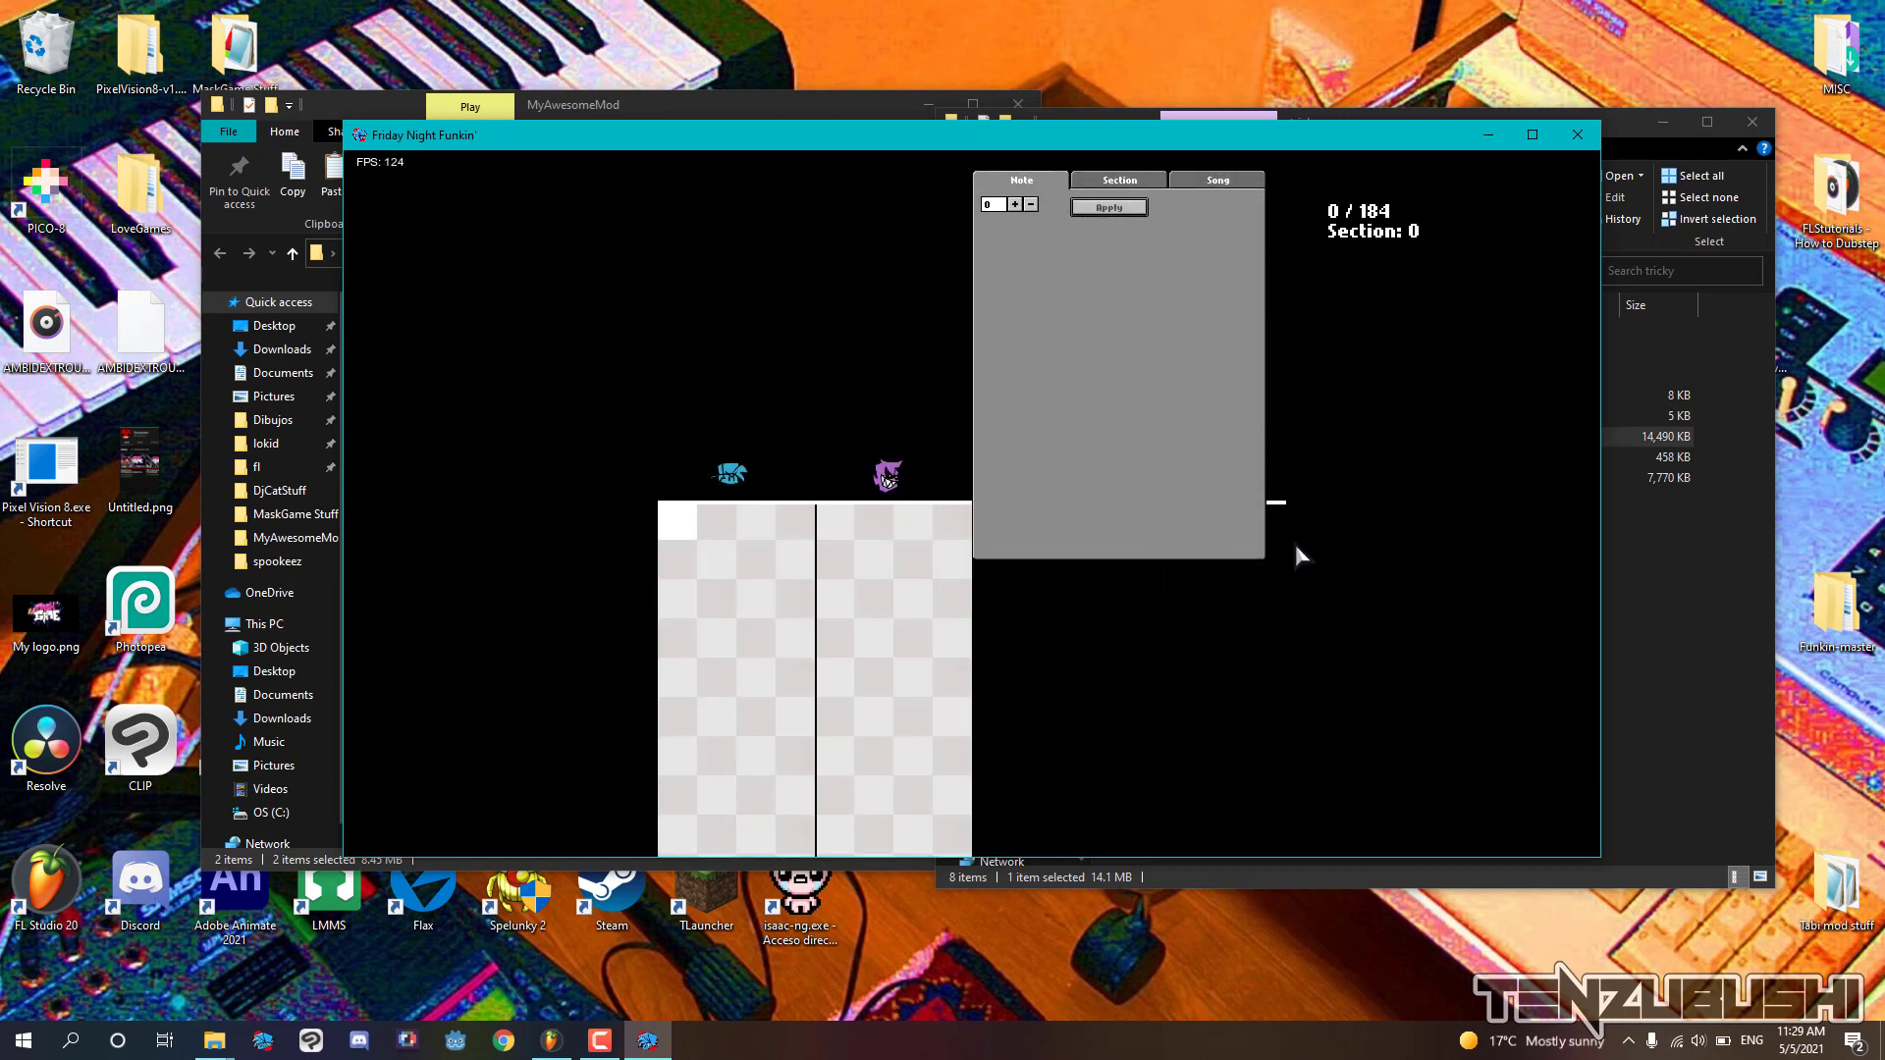
Show the Spookeez song settings and examine the chart by advancing through its sections
scroll(753, 491, down, 4)
scroll(753, 494, up, 6)
scroll(757, 515, down, 2)
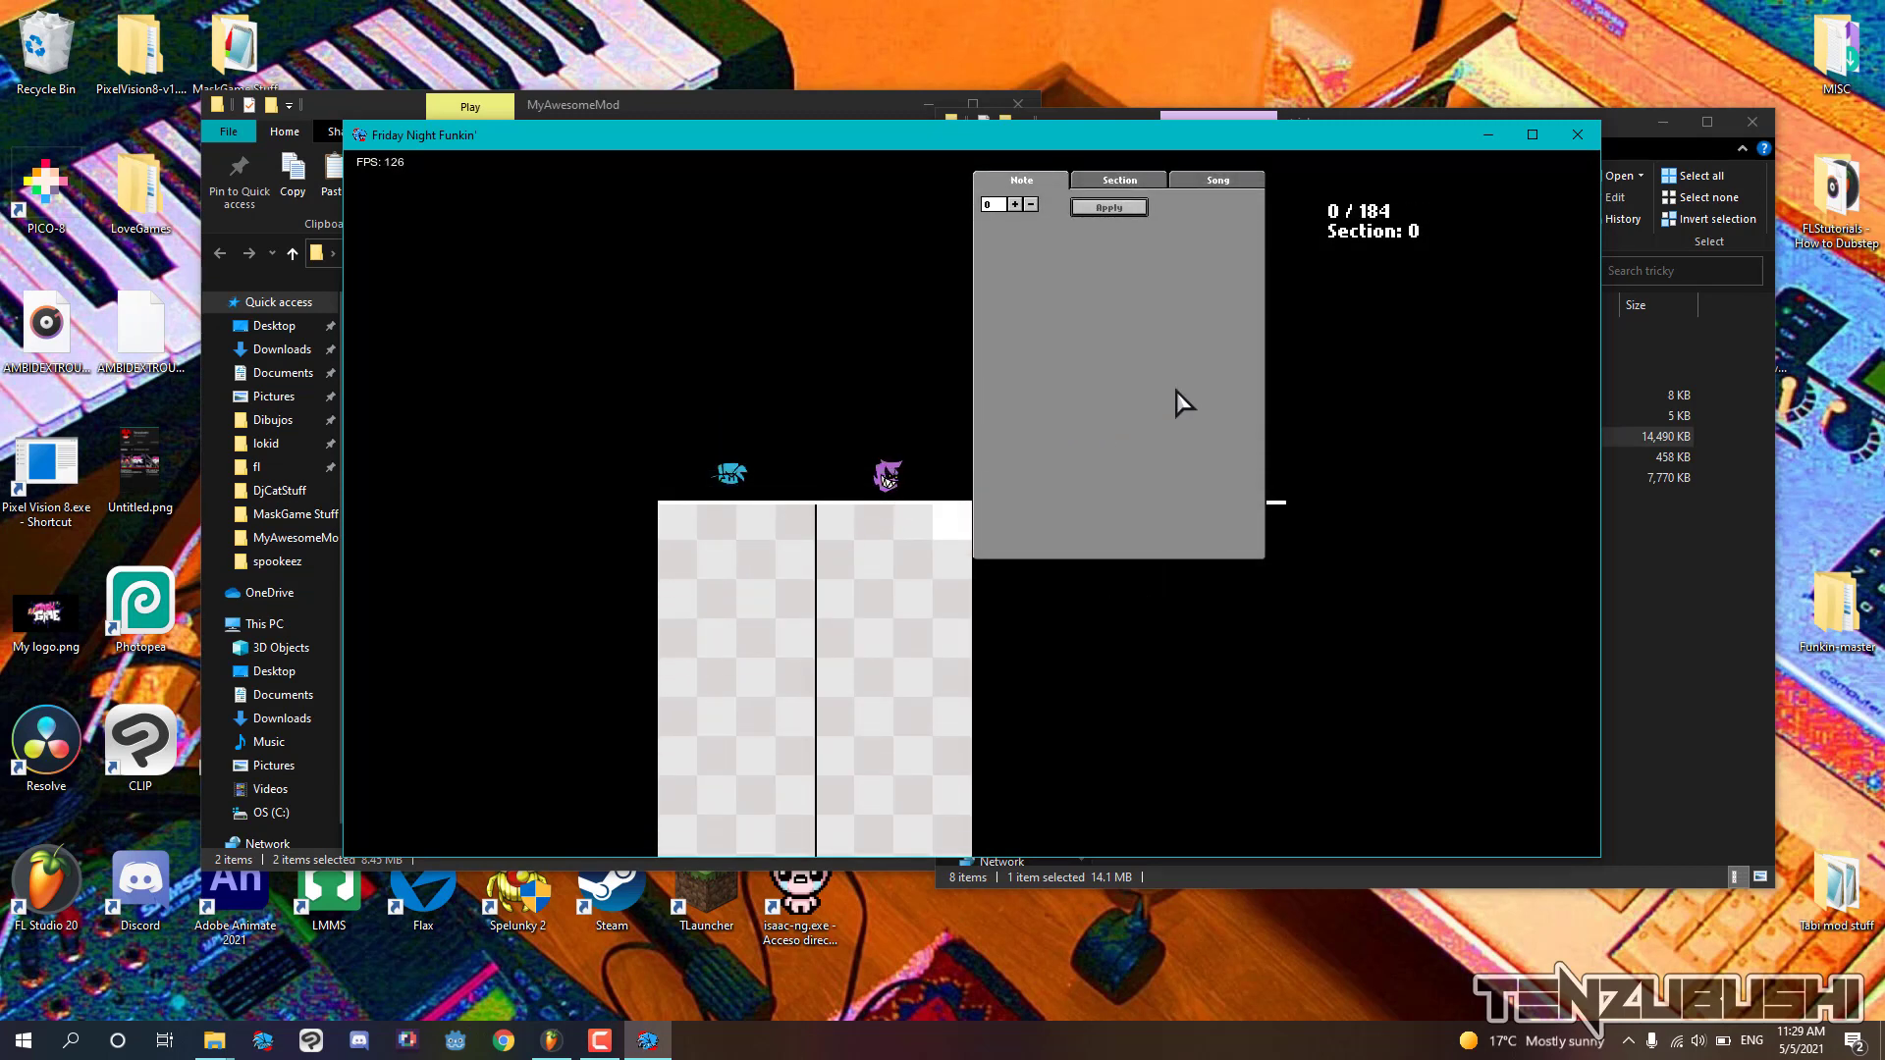
click(1199, 189)
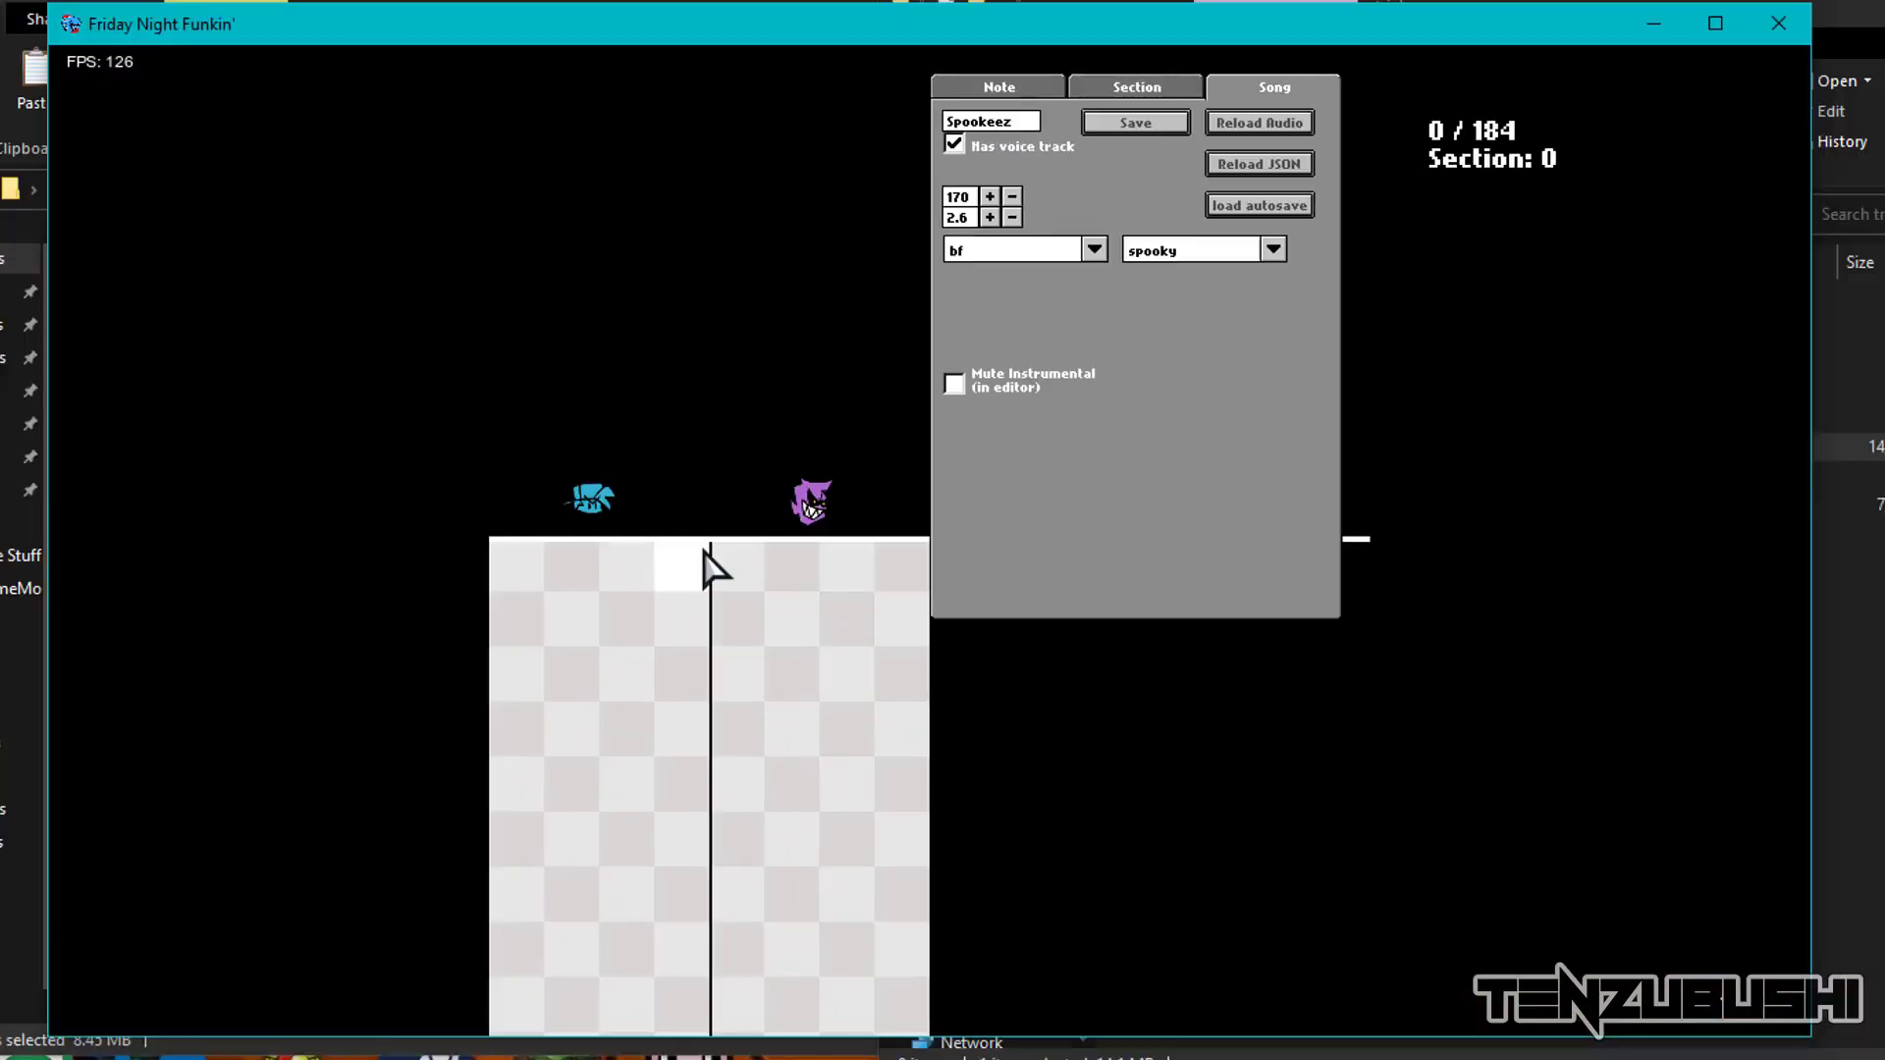
scroll(817, 512, down, 10)
key(Right)
key(Right)
key(Right)
key(Right)
key(Right)
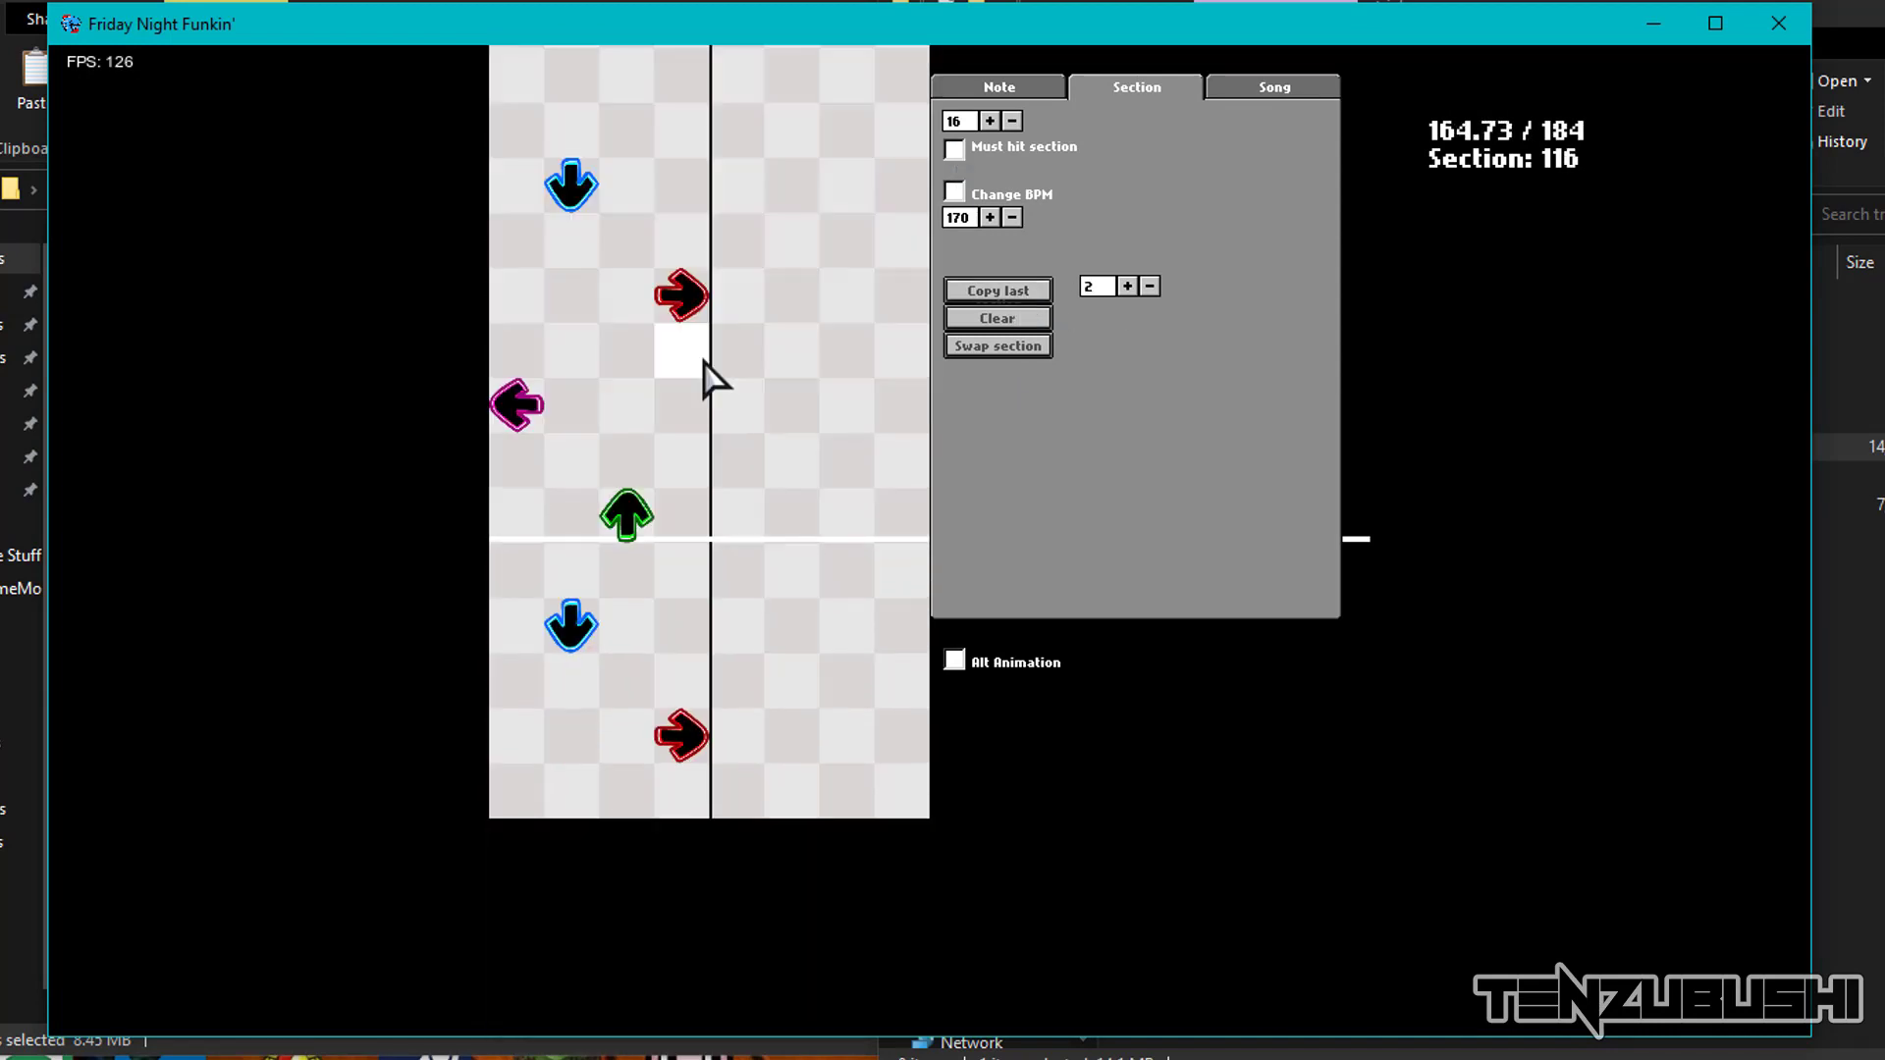
Set the copy offset to 8 sections and copy the earlier notes into the current section and the next one
click(1127, 287)
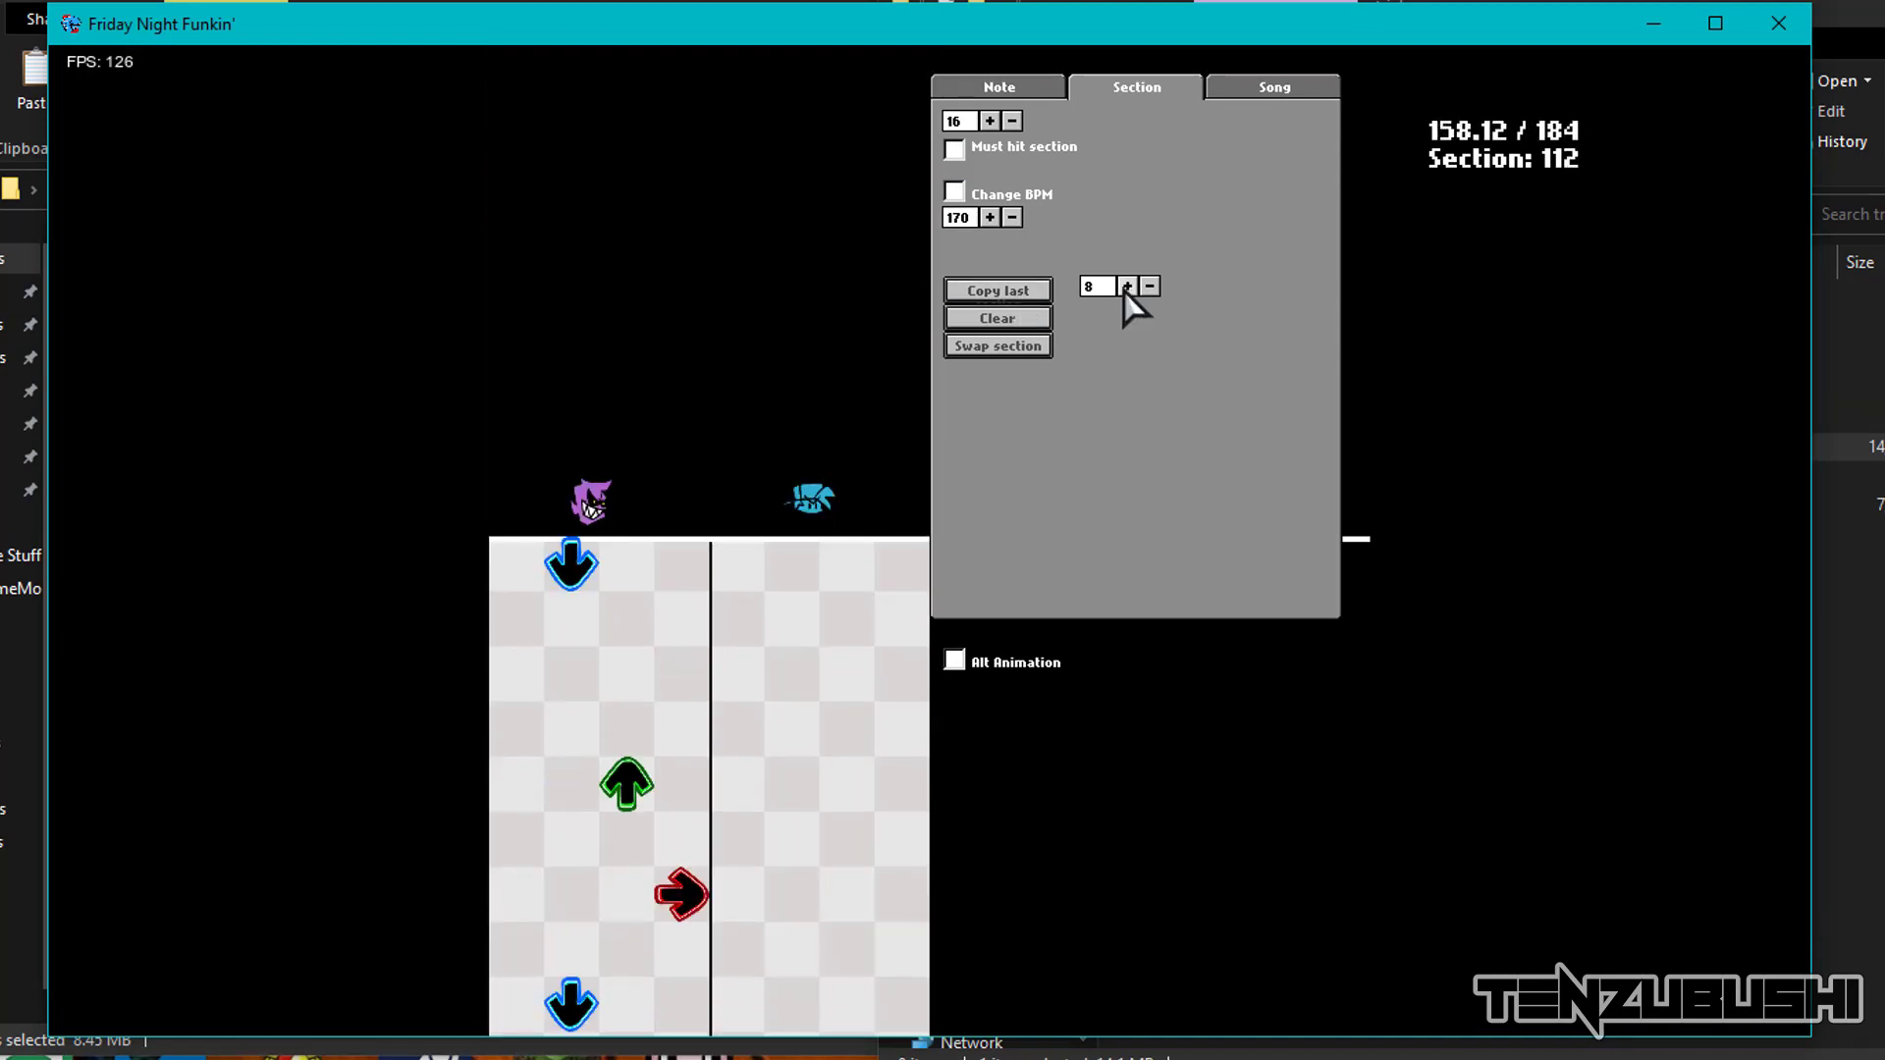
click(1127, 286)
click(982, 292)
key(d)
click(982, 292)
key(a)
key(a)
key(a)
key(a)
key(a)
key(a)
key(a)
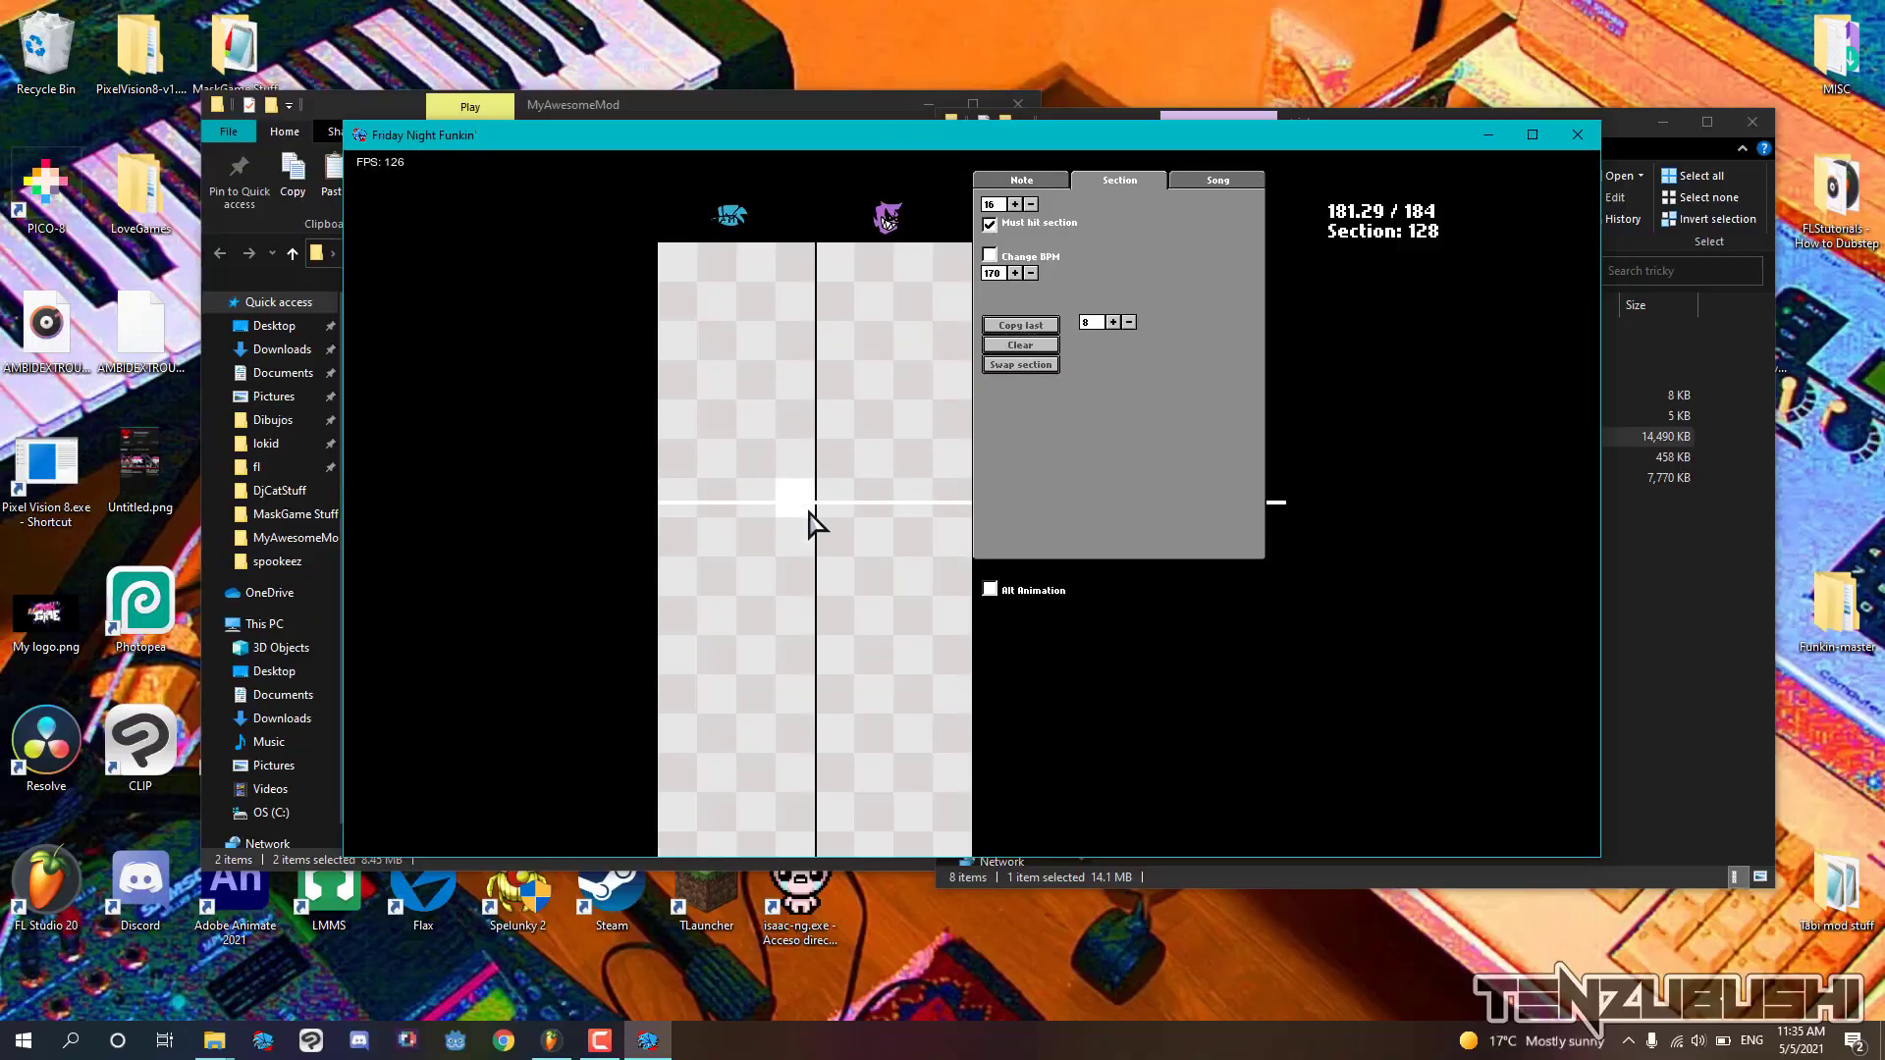
Save the finished chart as spookeez.json in the MyAwesomeMod folder on the desktop
key(space)
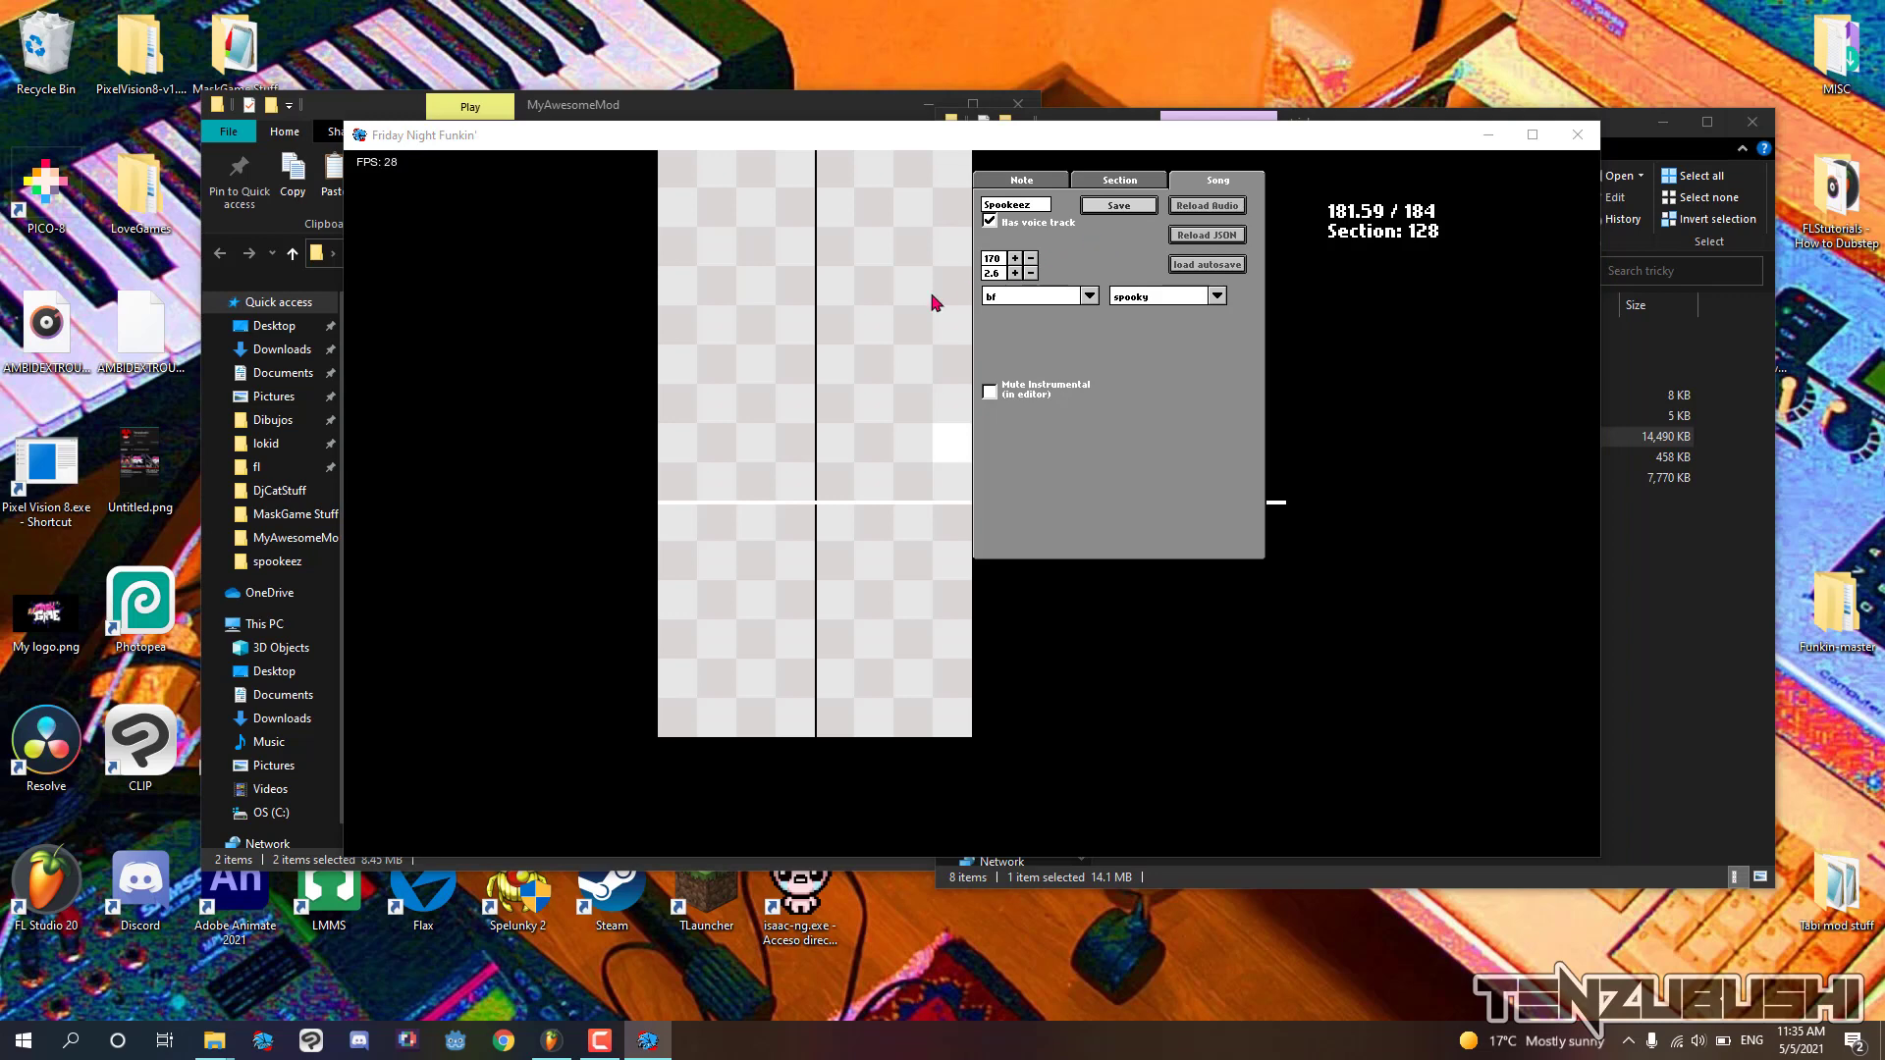
drag(424, 14, 866, 151)
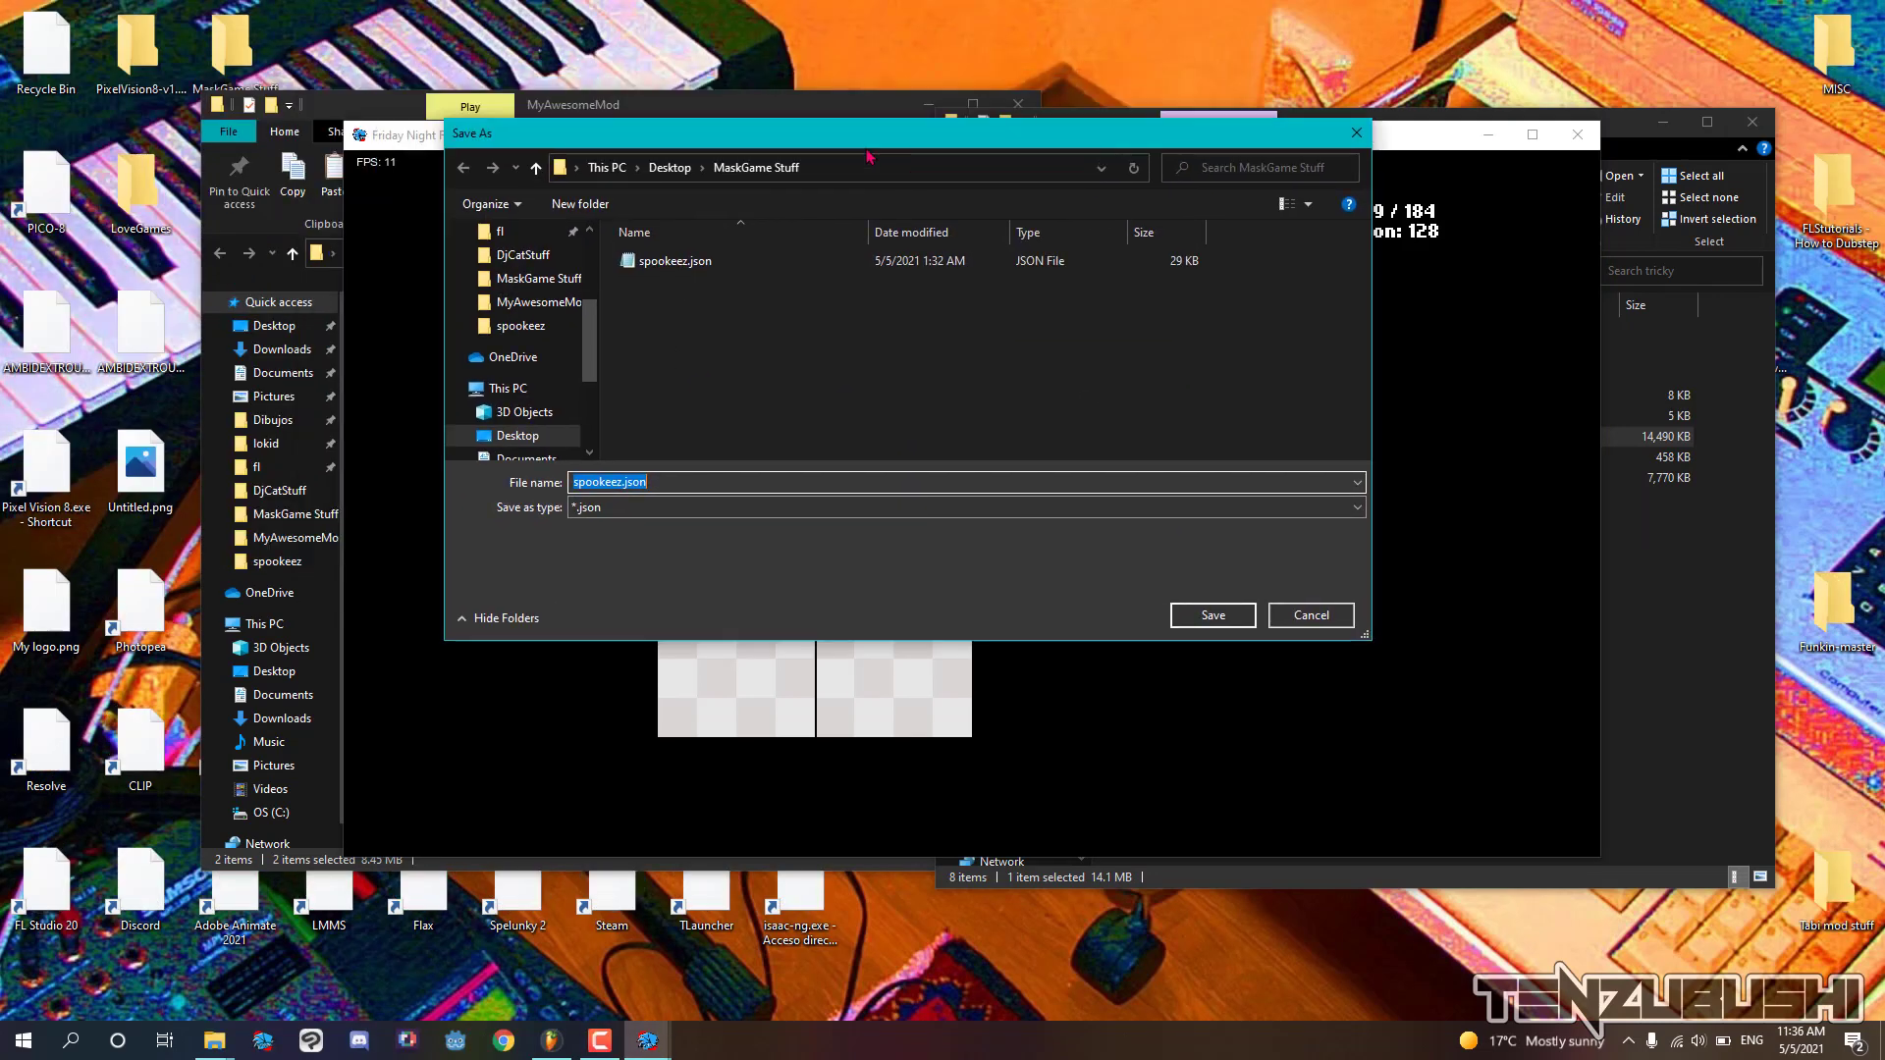
scroll(548, 294, up, 3)
click(537, 277)
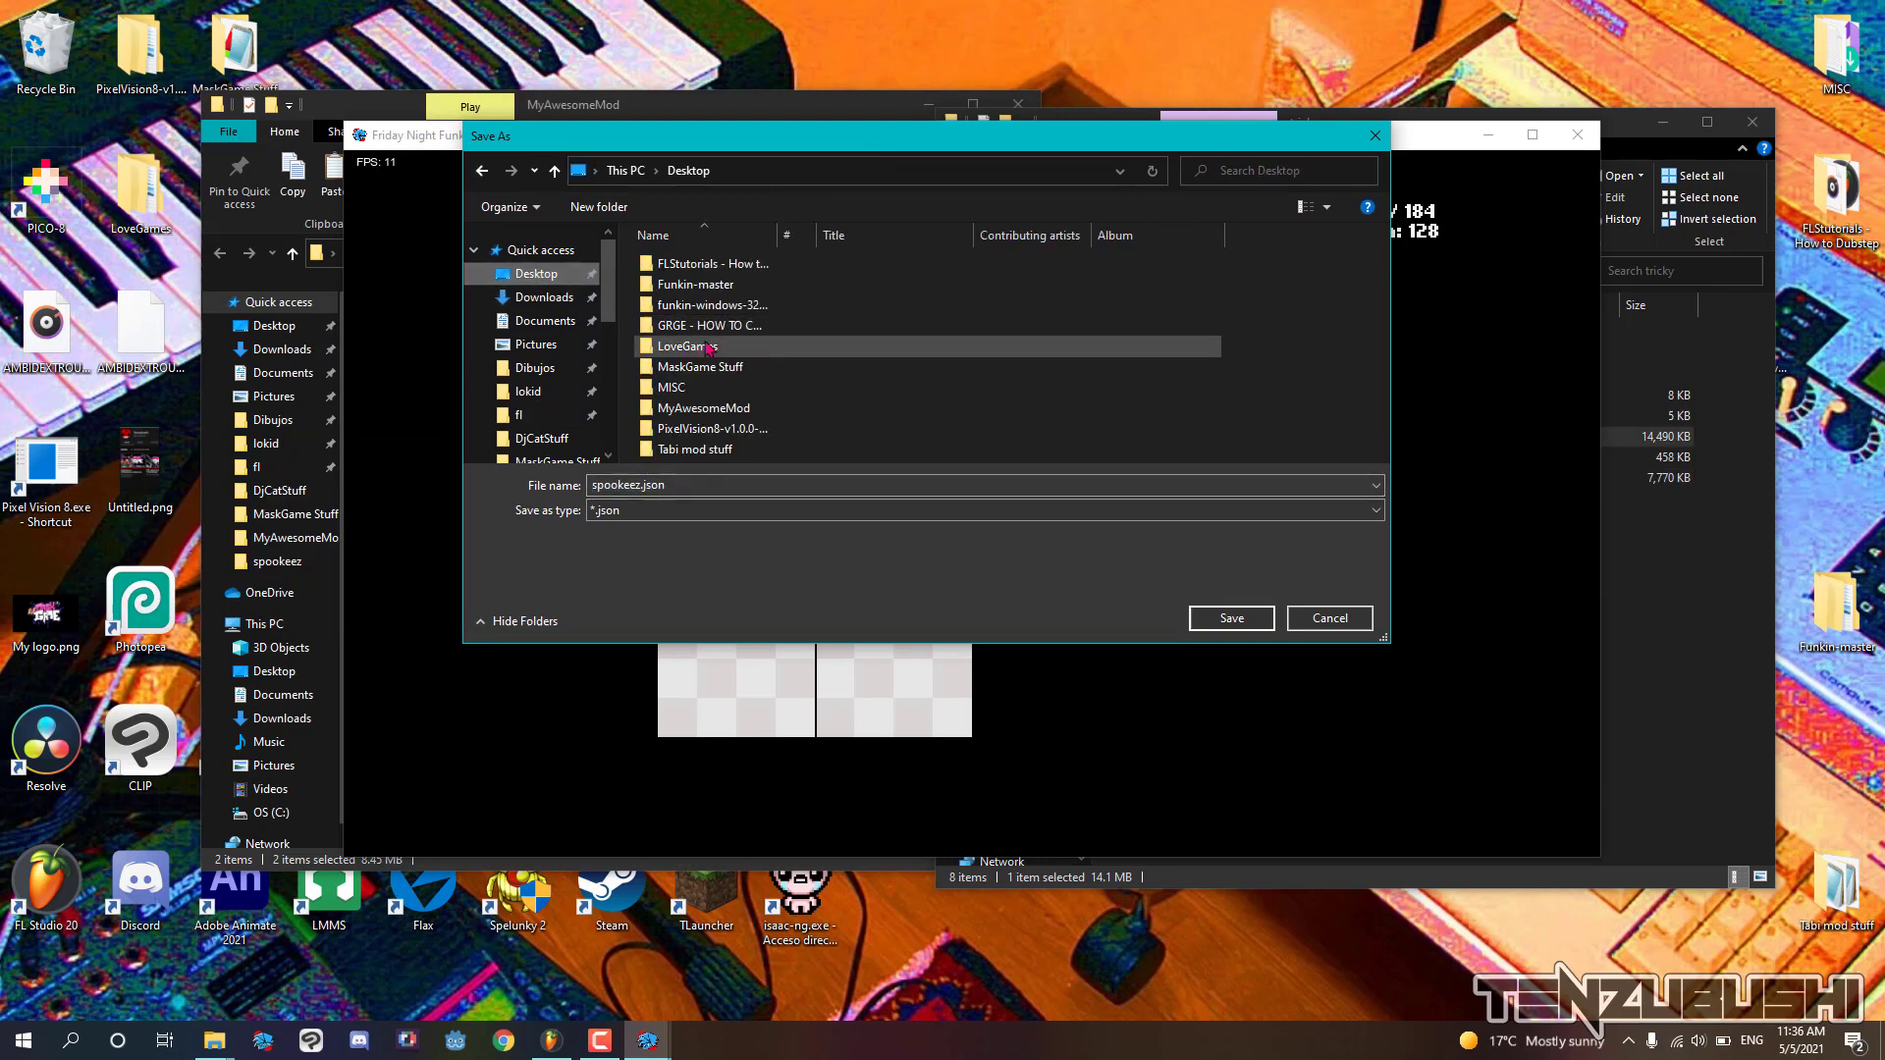
double_click(744, 407)
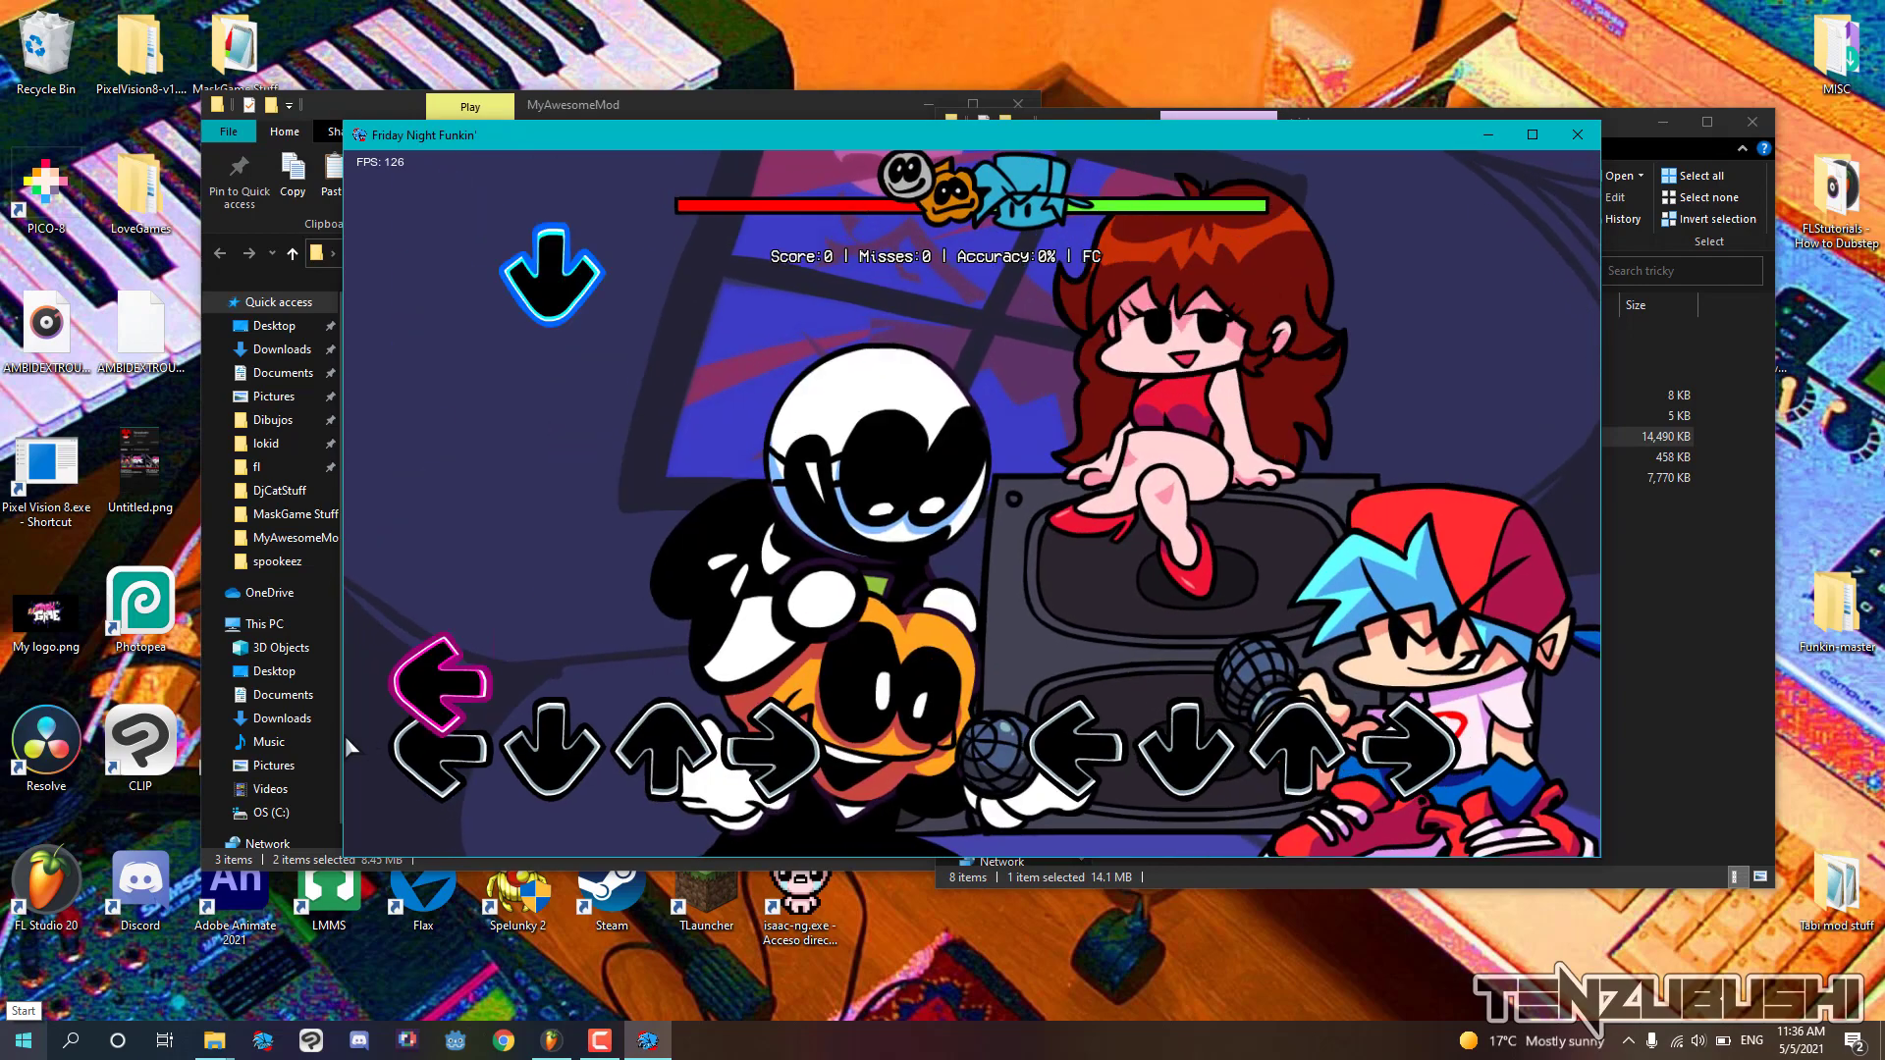
Play through the Spookeez song, hitting the arrow notes in time to test the new audio and chart
key(Right)
key(Right)
key(Left)
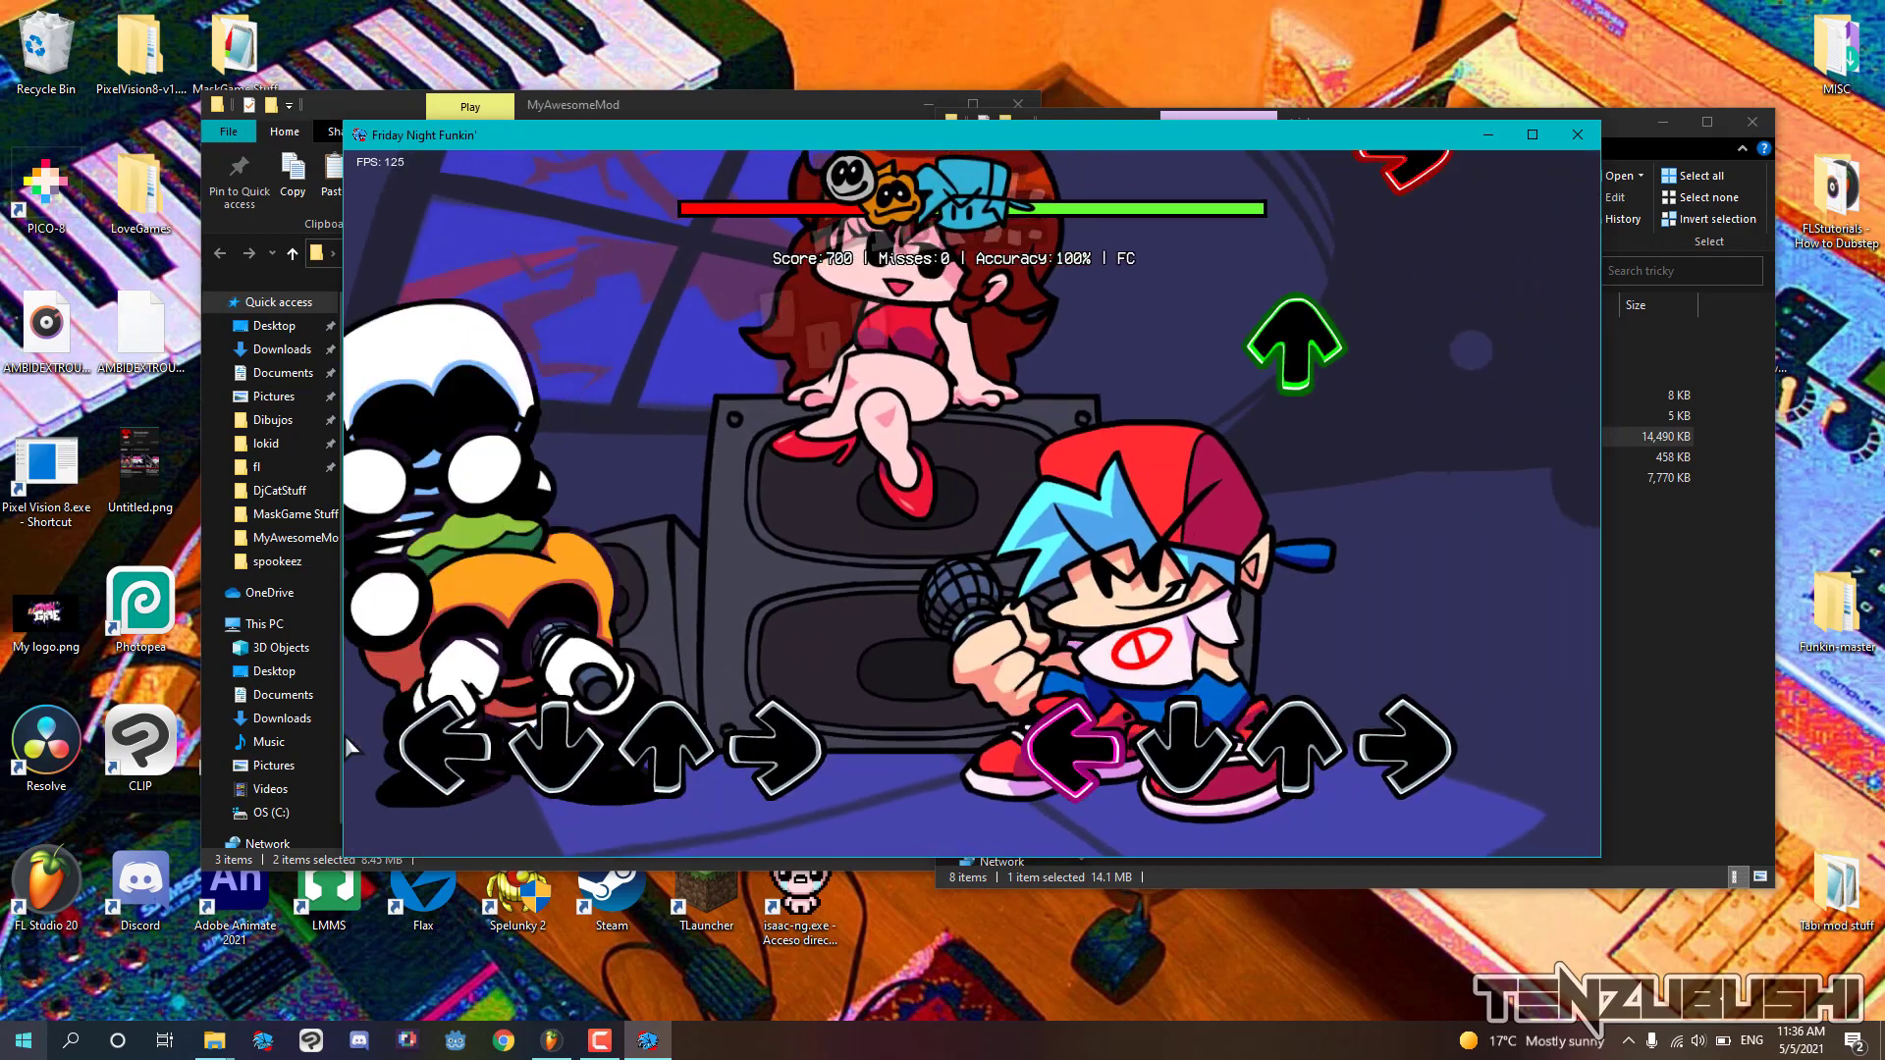
key(Up)
key(Right)
key(Left)
key(Down)
key(Down)
key(Right)
key(Up)
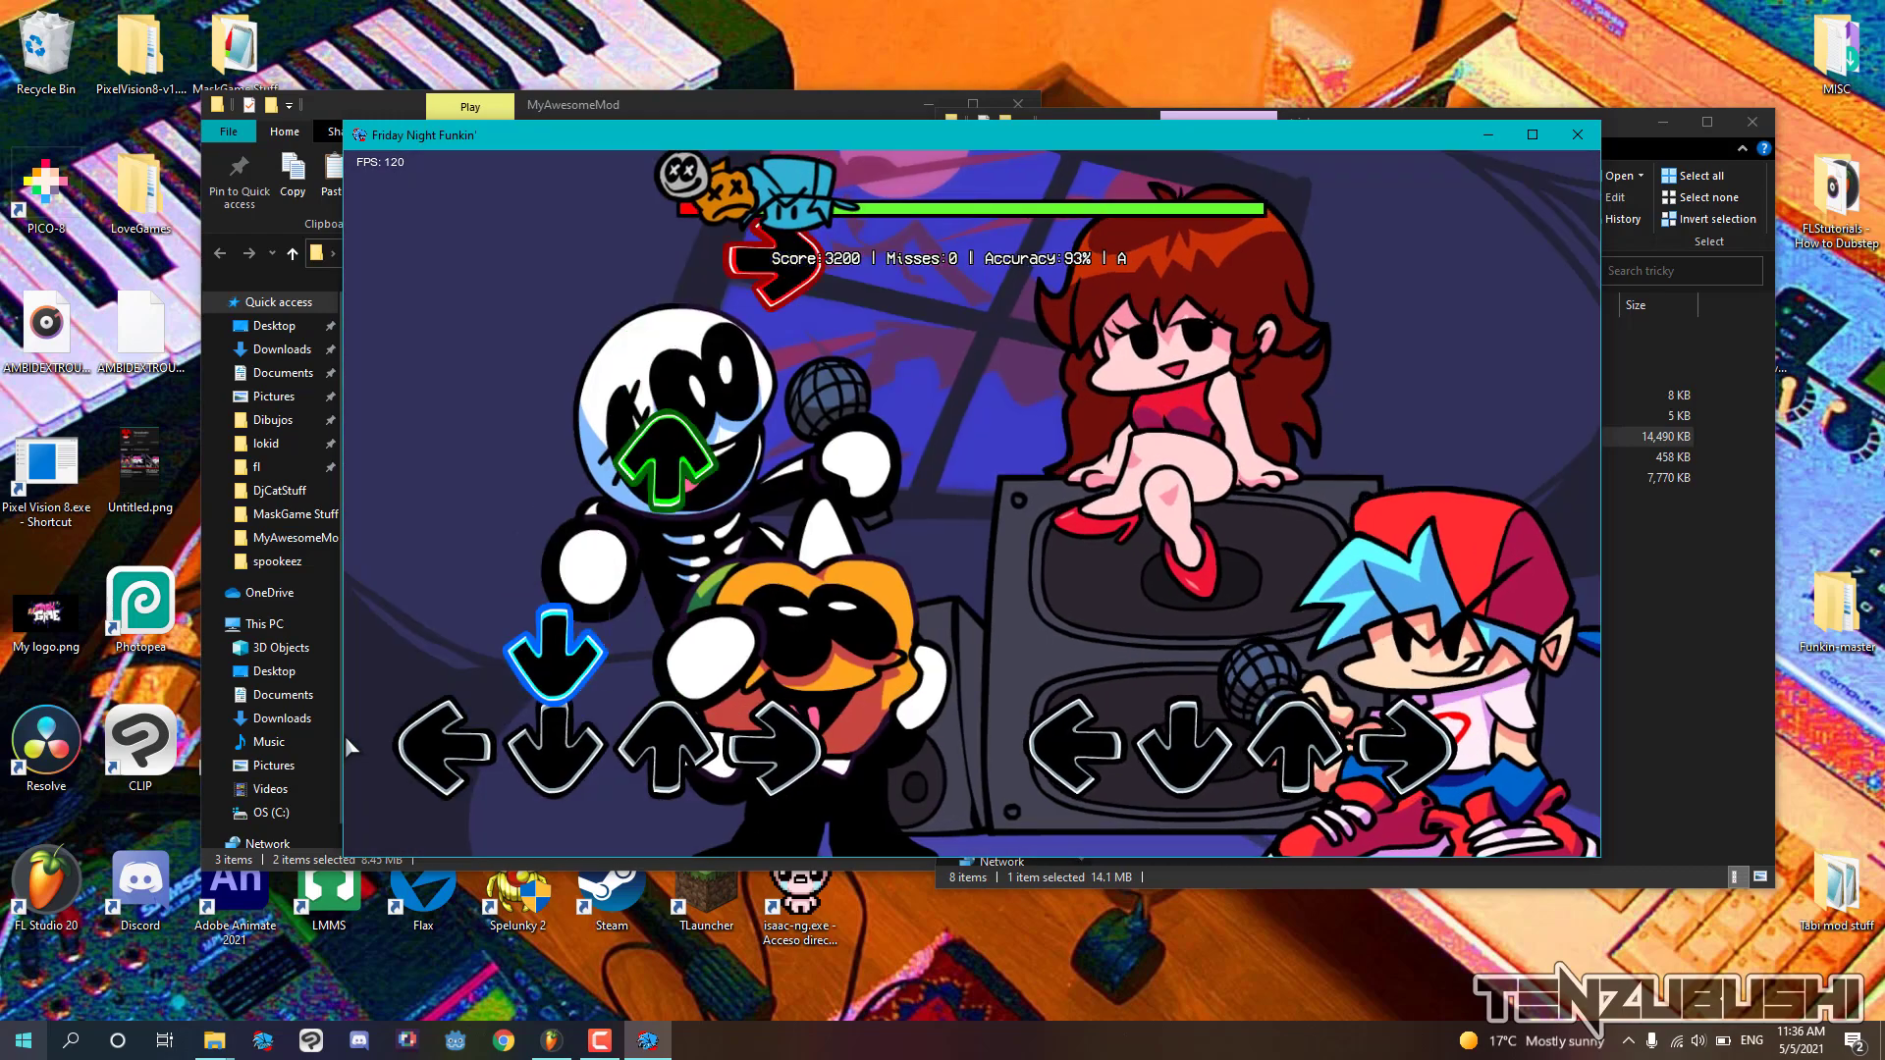
key(Left)
key(Left)
key(Right)
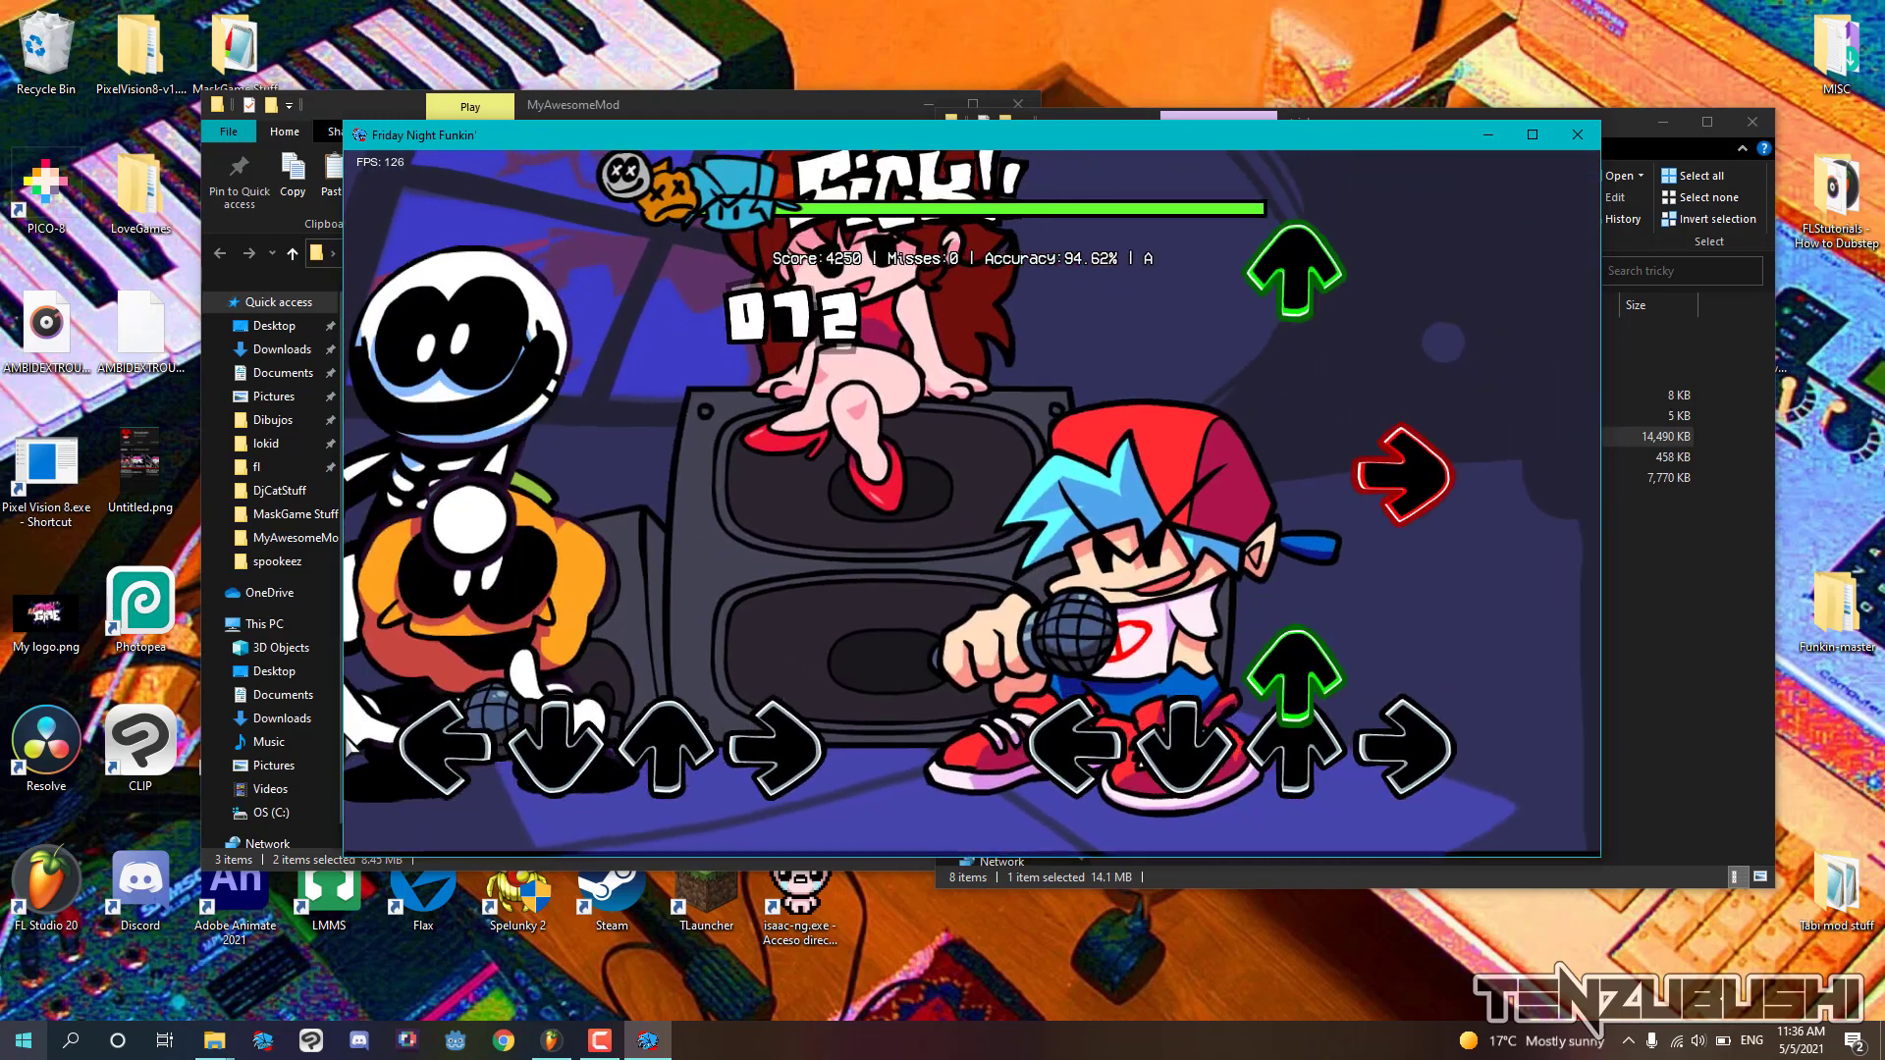
key(Up)
key(Right)
key(Up)
key(Left)
key(Up)
key(Down)
key(Down)
key(Right)
key(Up)
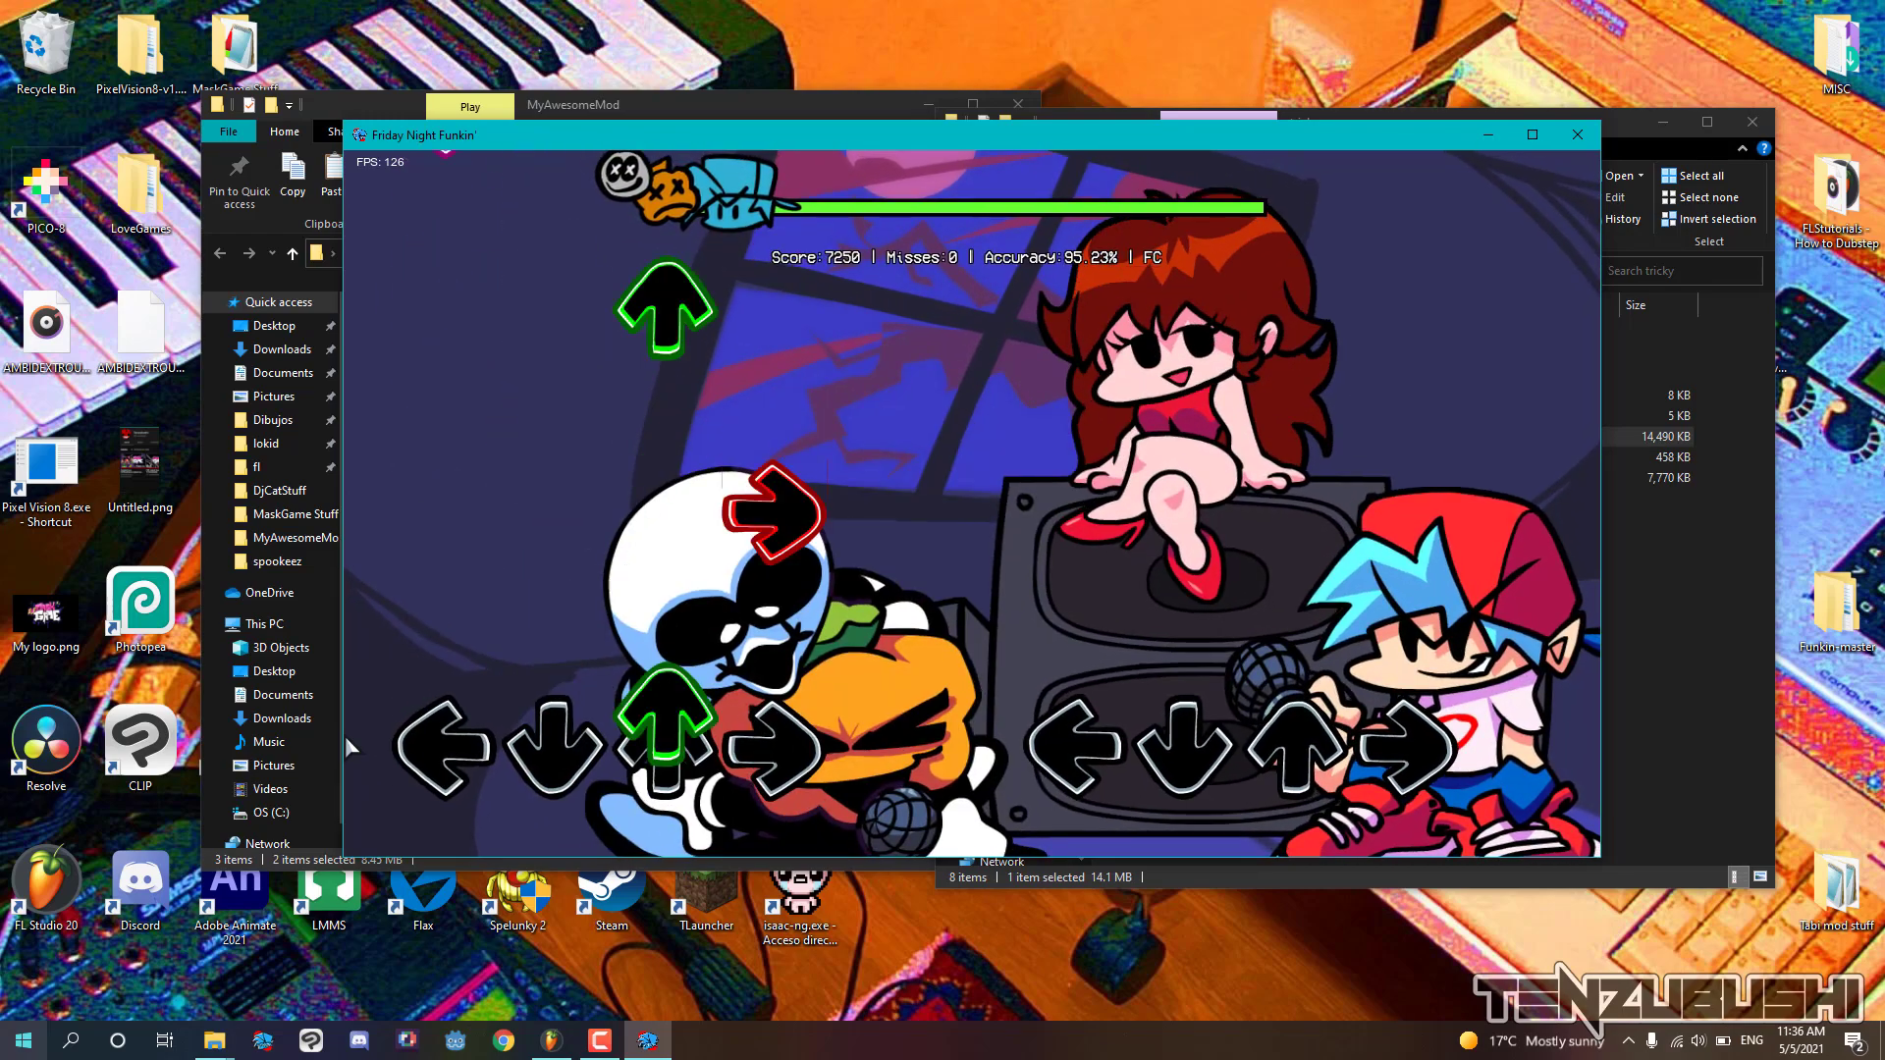
key(Right)
key(Right)
key(Up)
key(Down)
key(Down)
key(Right)
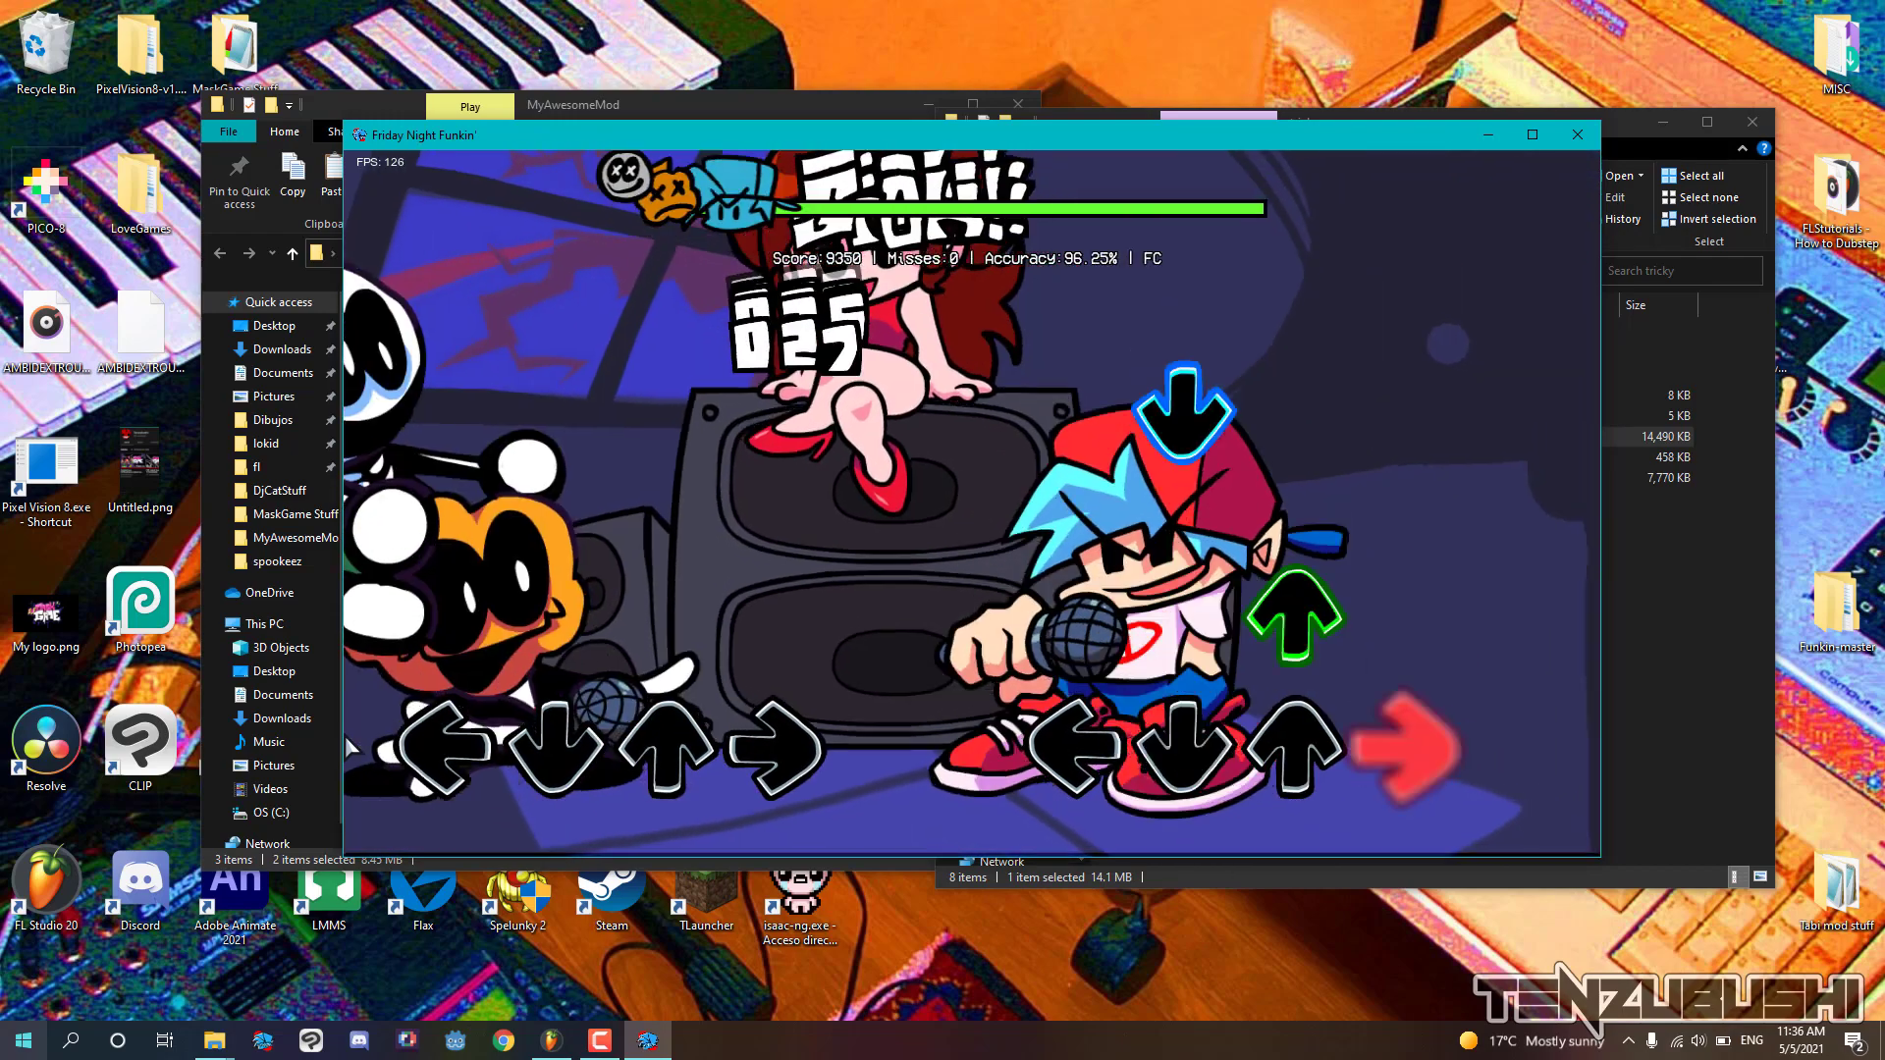
key(Up)
key(Down)
key(Right)
key(Up)
key(Down)
key(Right)
key(Up)
key(Right)
key(Down)
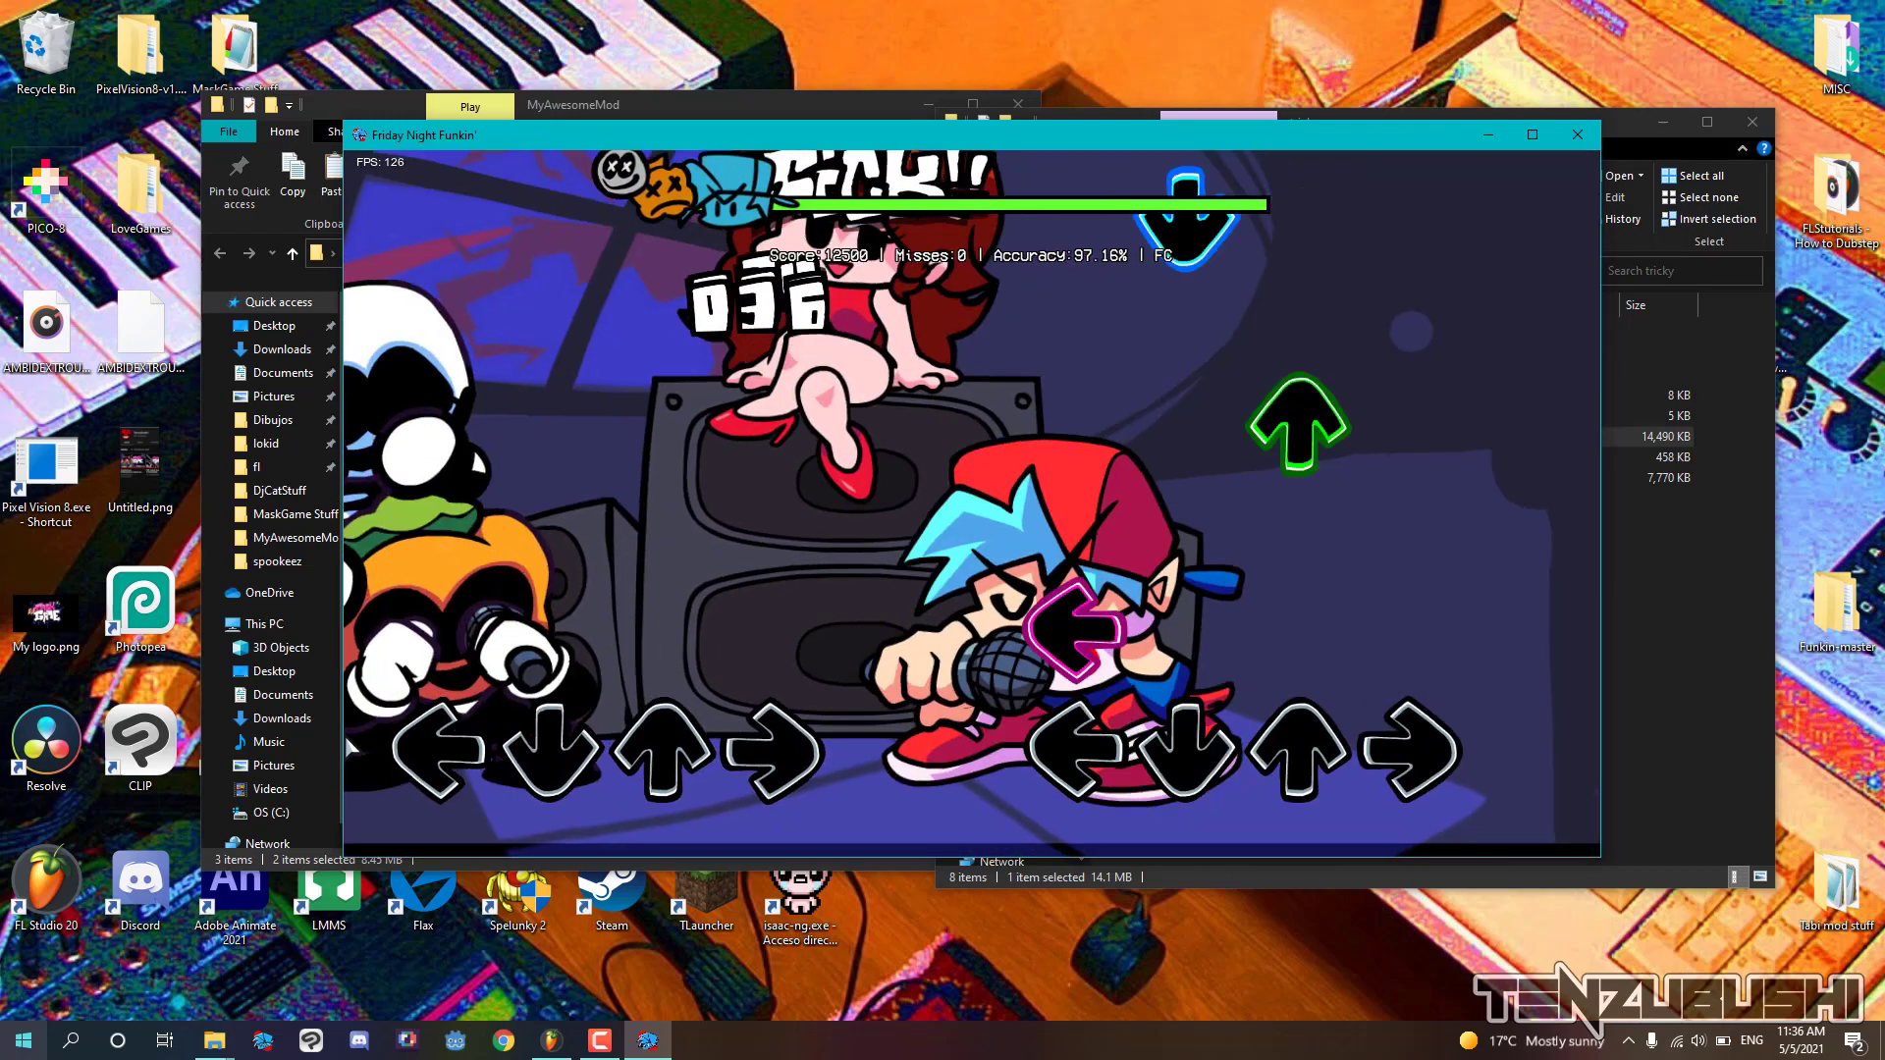
key(Left)
key(Up)
key(Down)
key(Up)
key(Right)
key(Up)
key(Right)
key(Up)
key(Right)
key(Left)
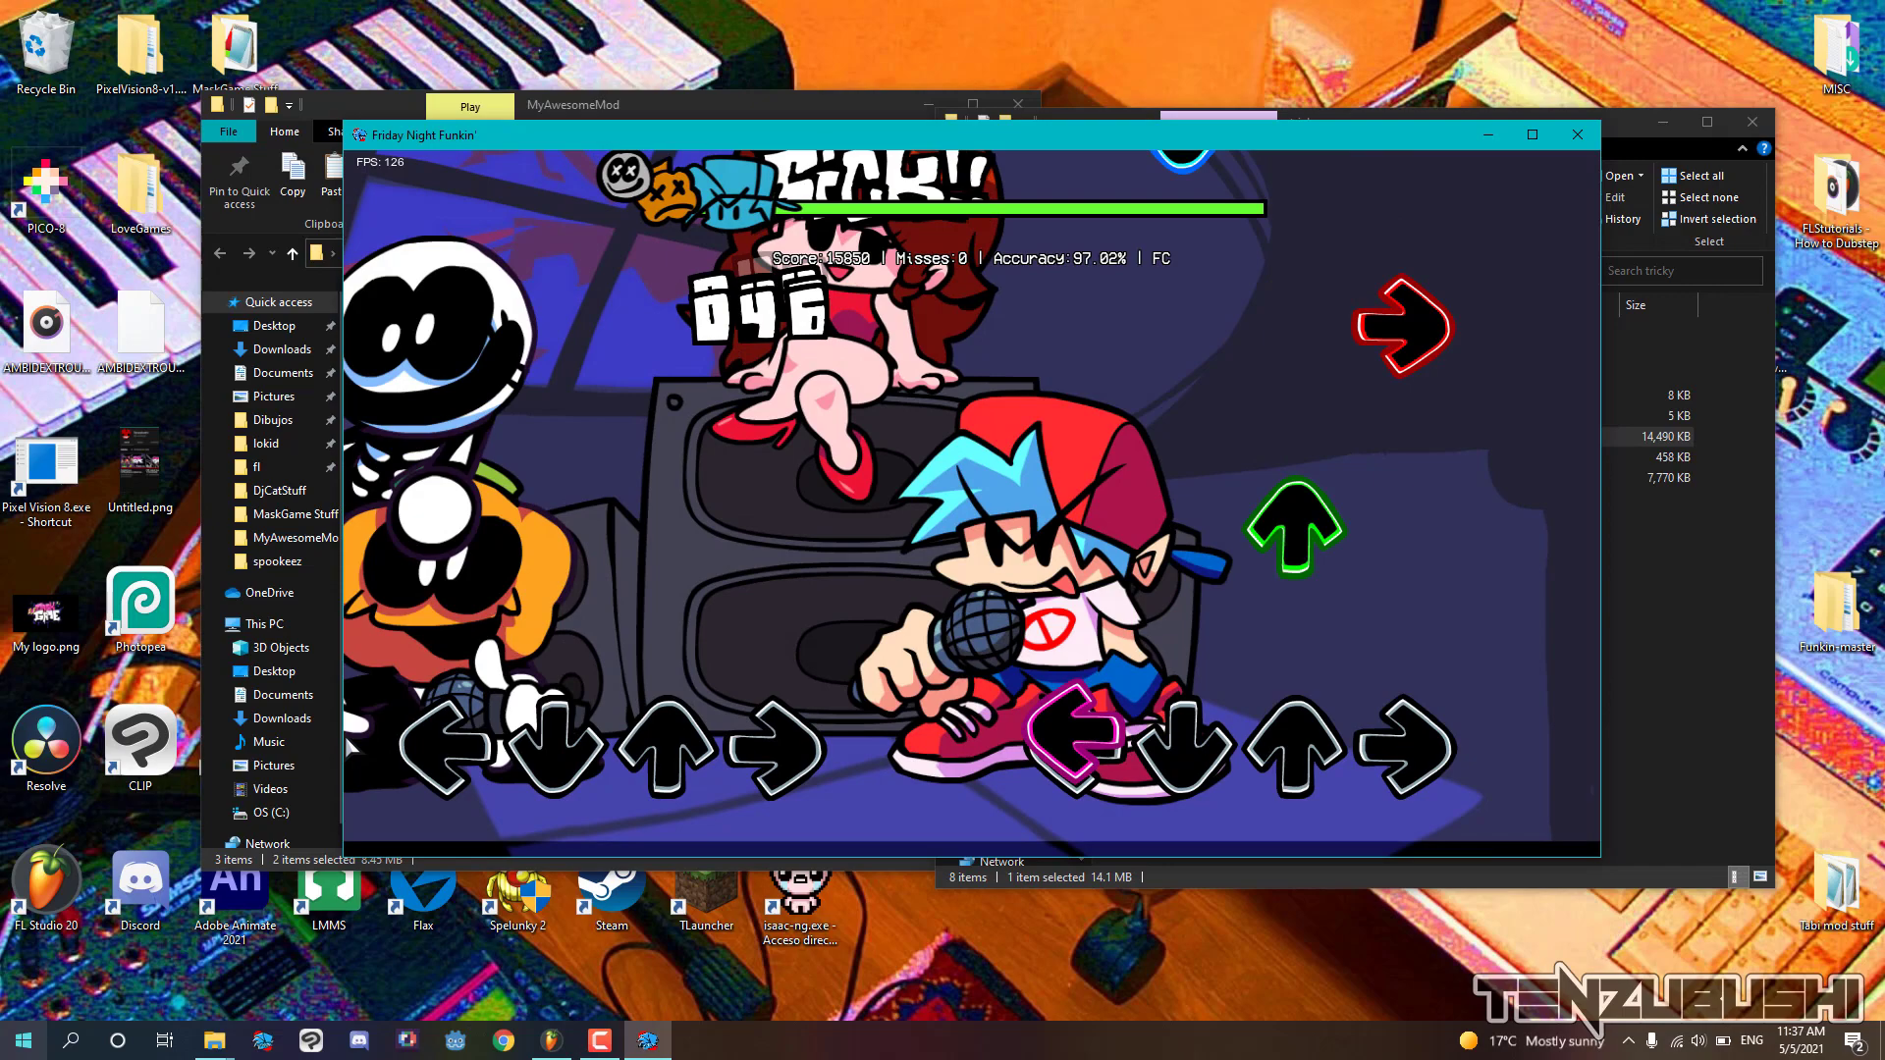
key(Left)
key(Up)
key(Right)
key(Down)
key(Right)
key(Up)
key(Down)
key(Down)
key(Left)
key(Left)
key(Down)
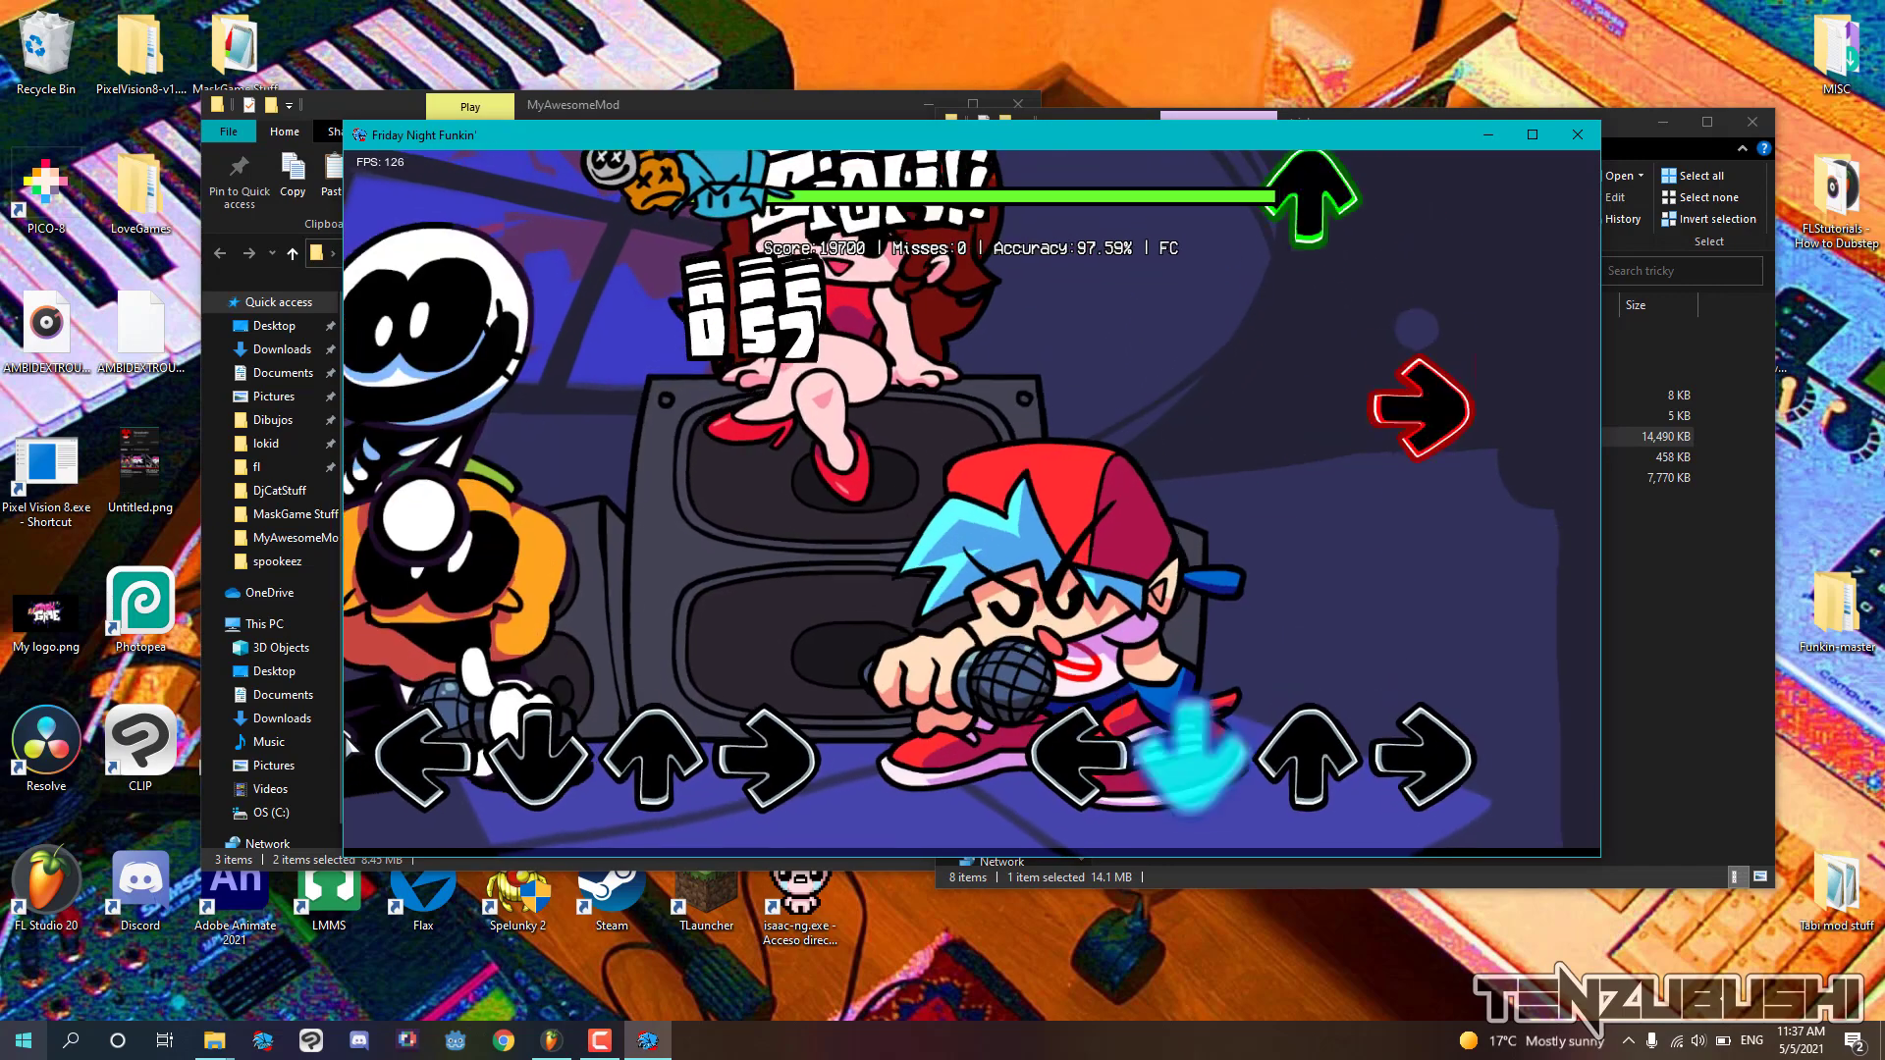
key(Right)
key(Up)
key(Down)
key(Down)
key(Left)
key(Left)
key(Down)
key(Right)
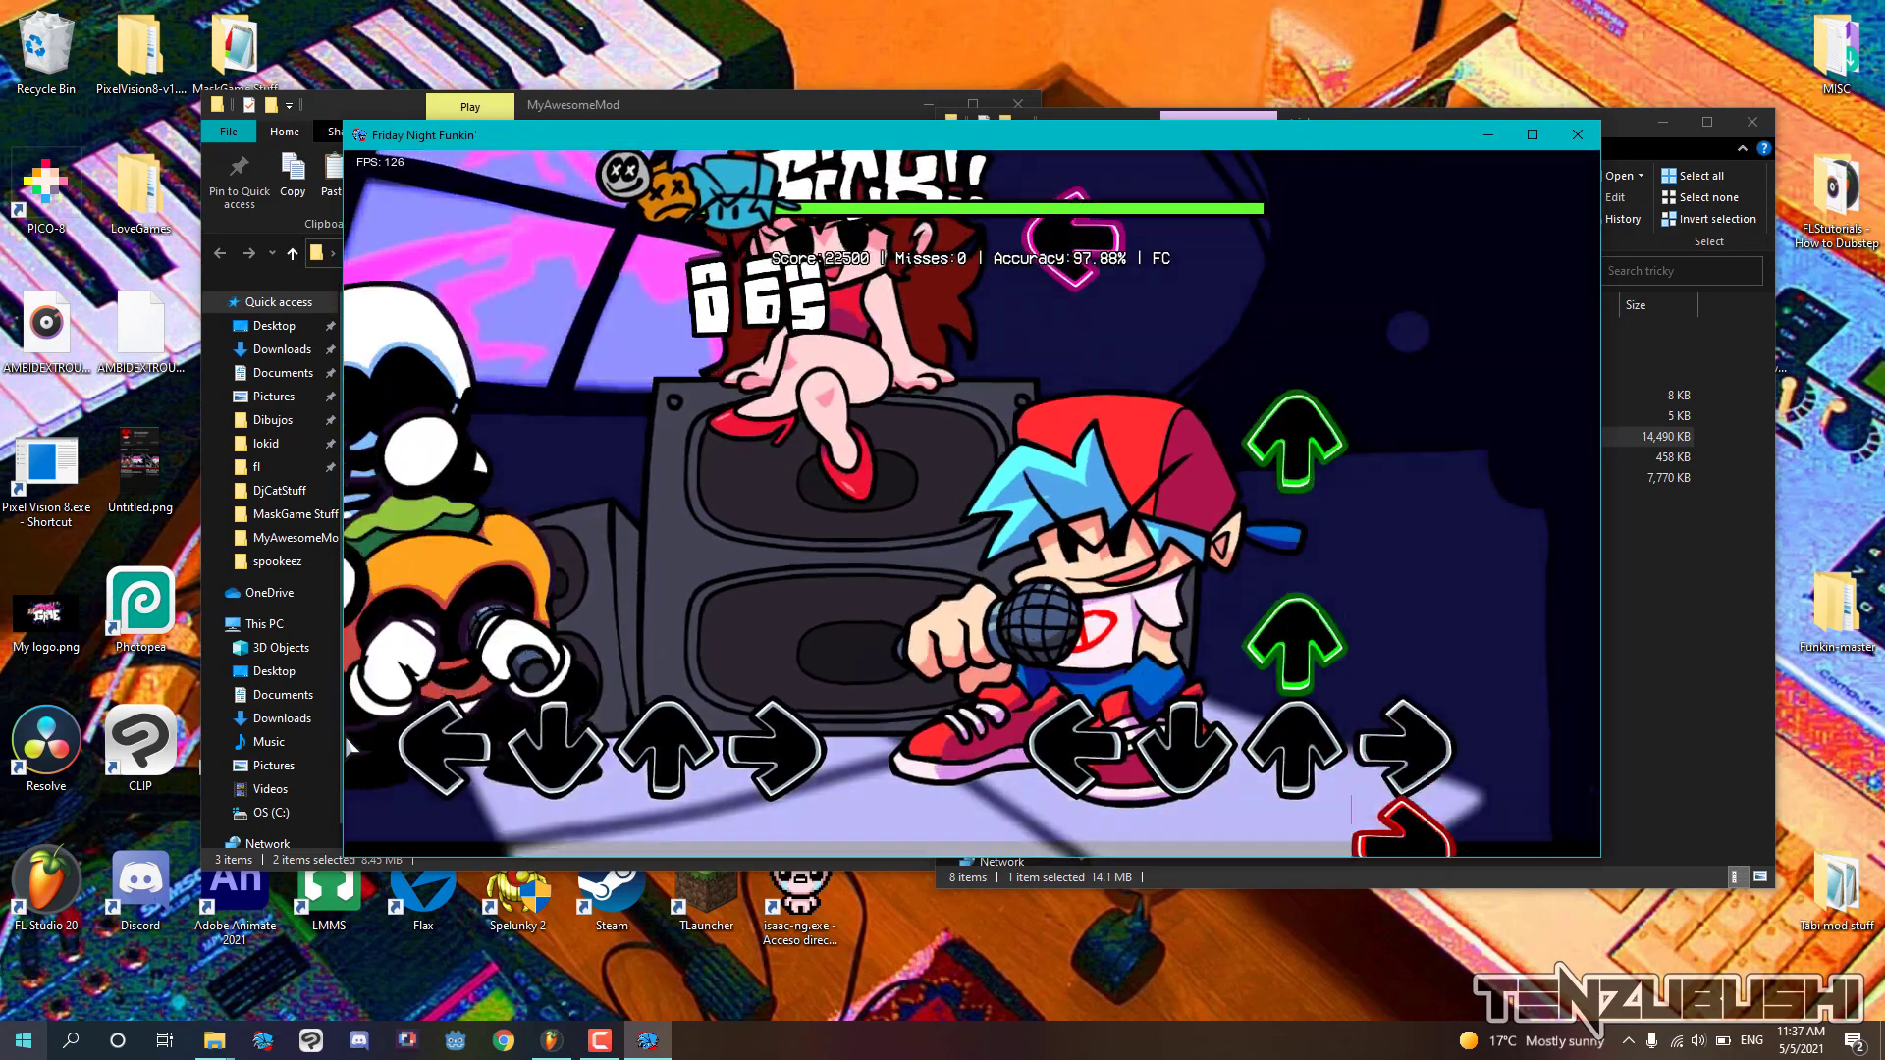
key(Up)
key(Up)
key(Left)
key(Left)
key(Right)
key(Right)
key(Left)
key(Down)
key(Down)
key(Left)
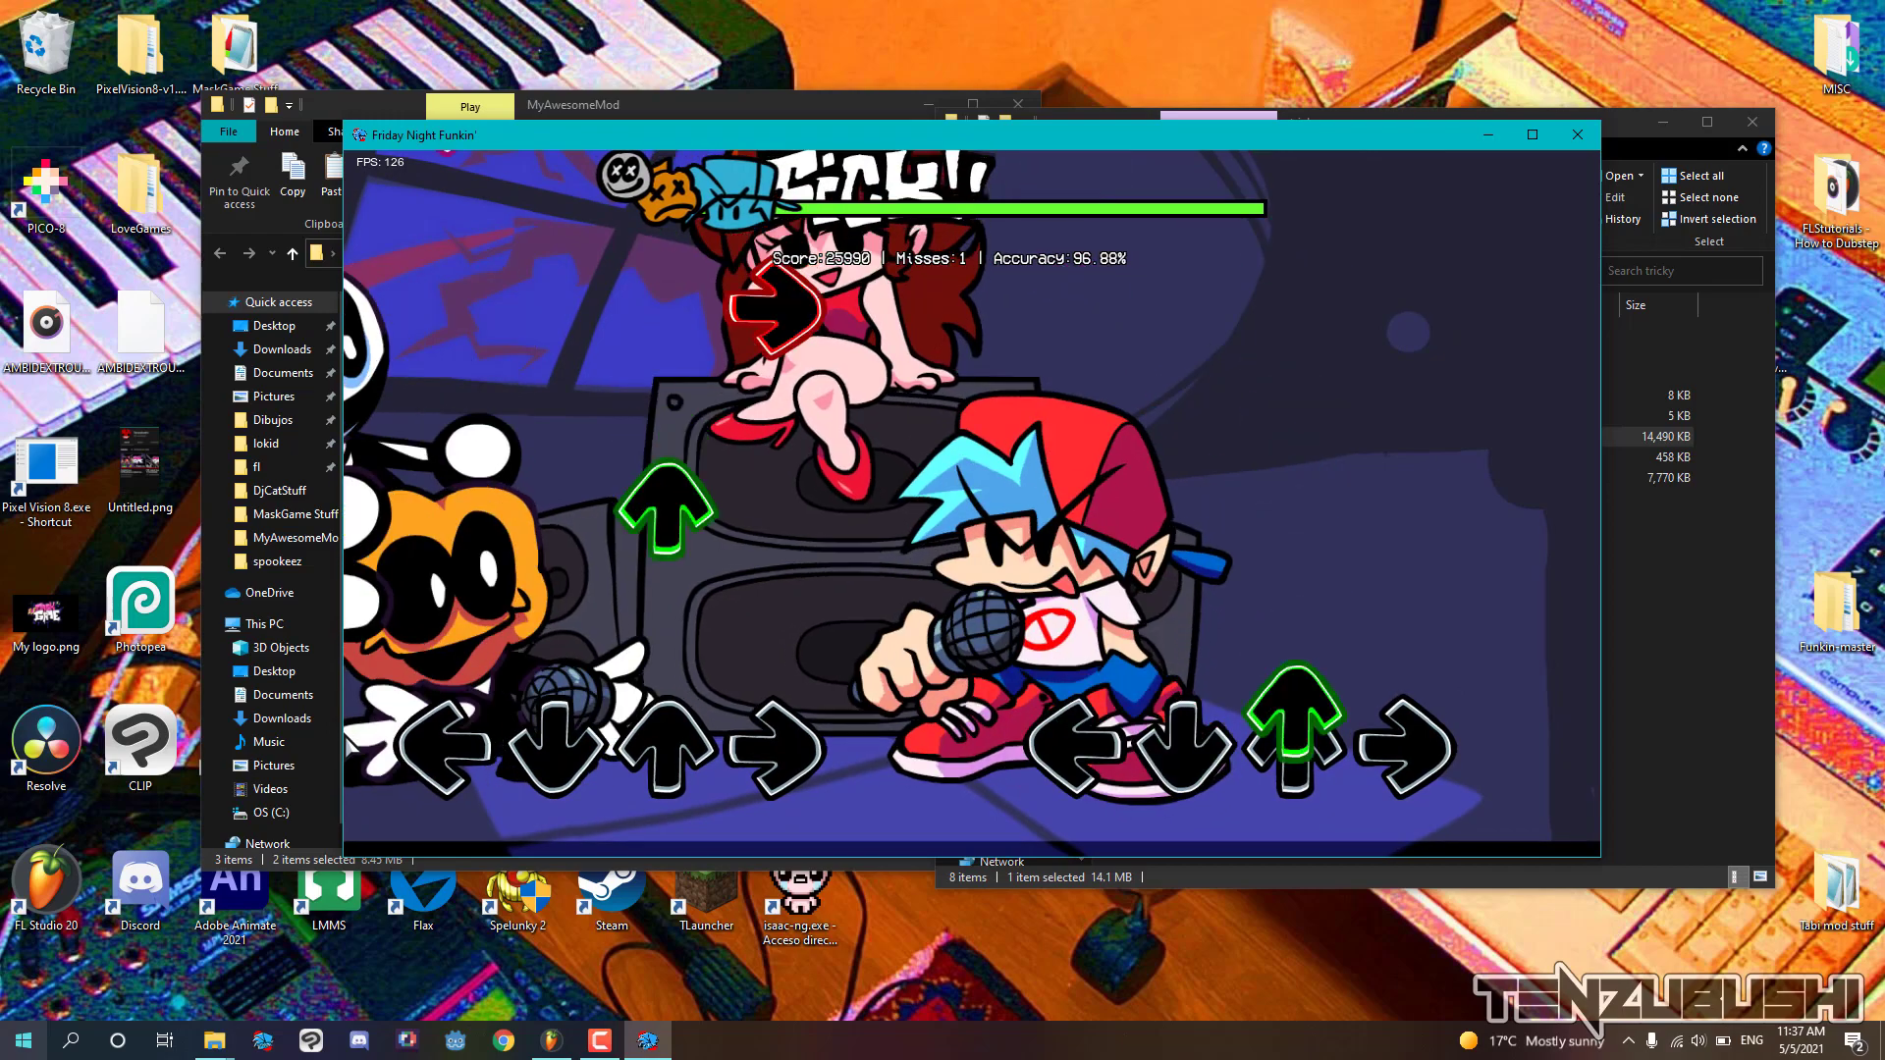
key(Up)
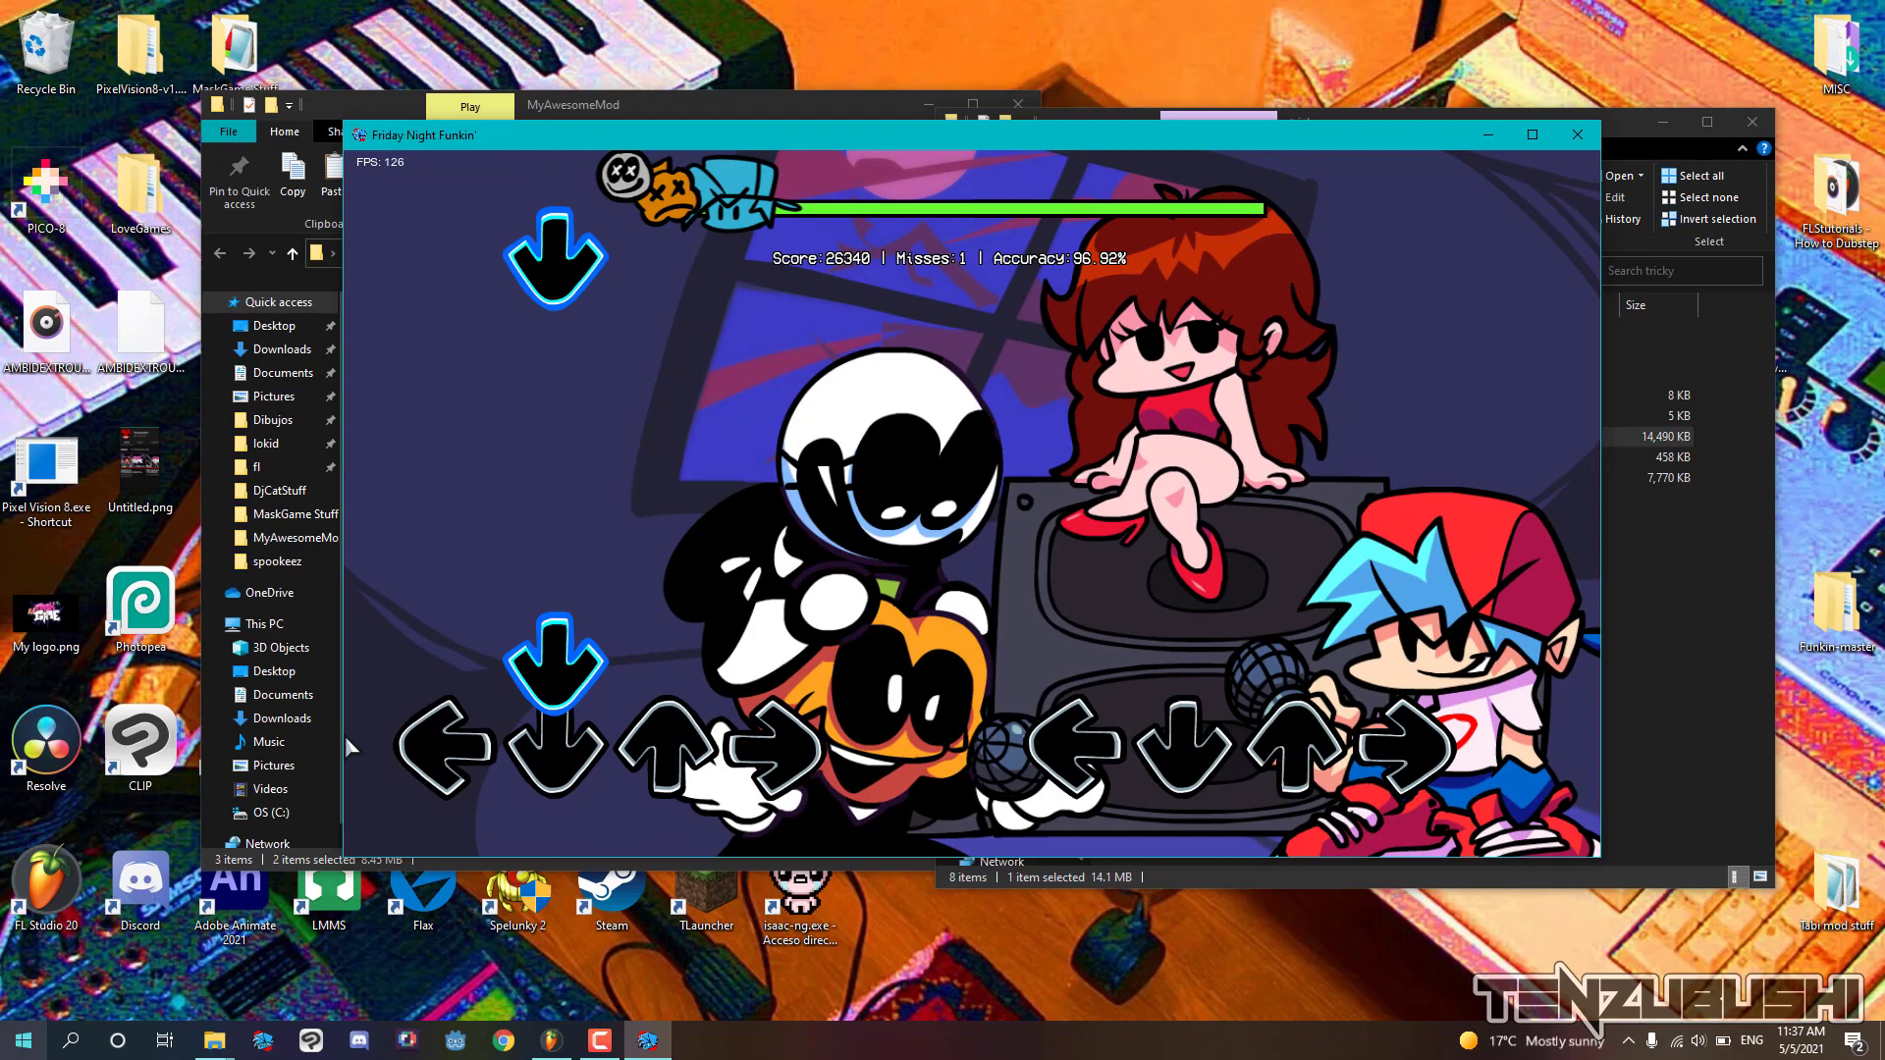
key(Up)
key(Up)
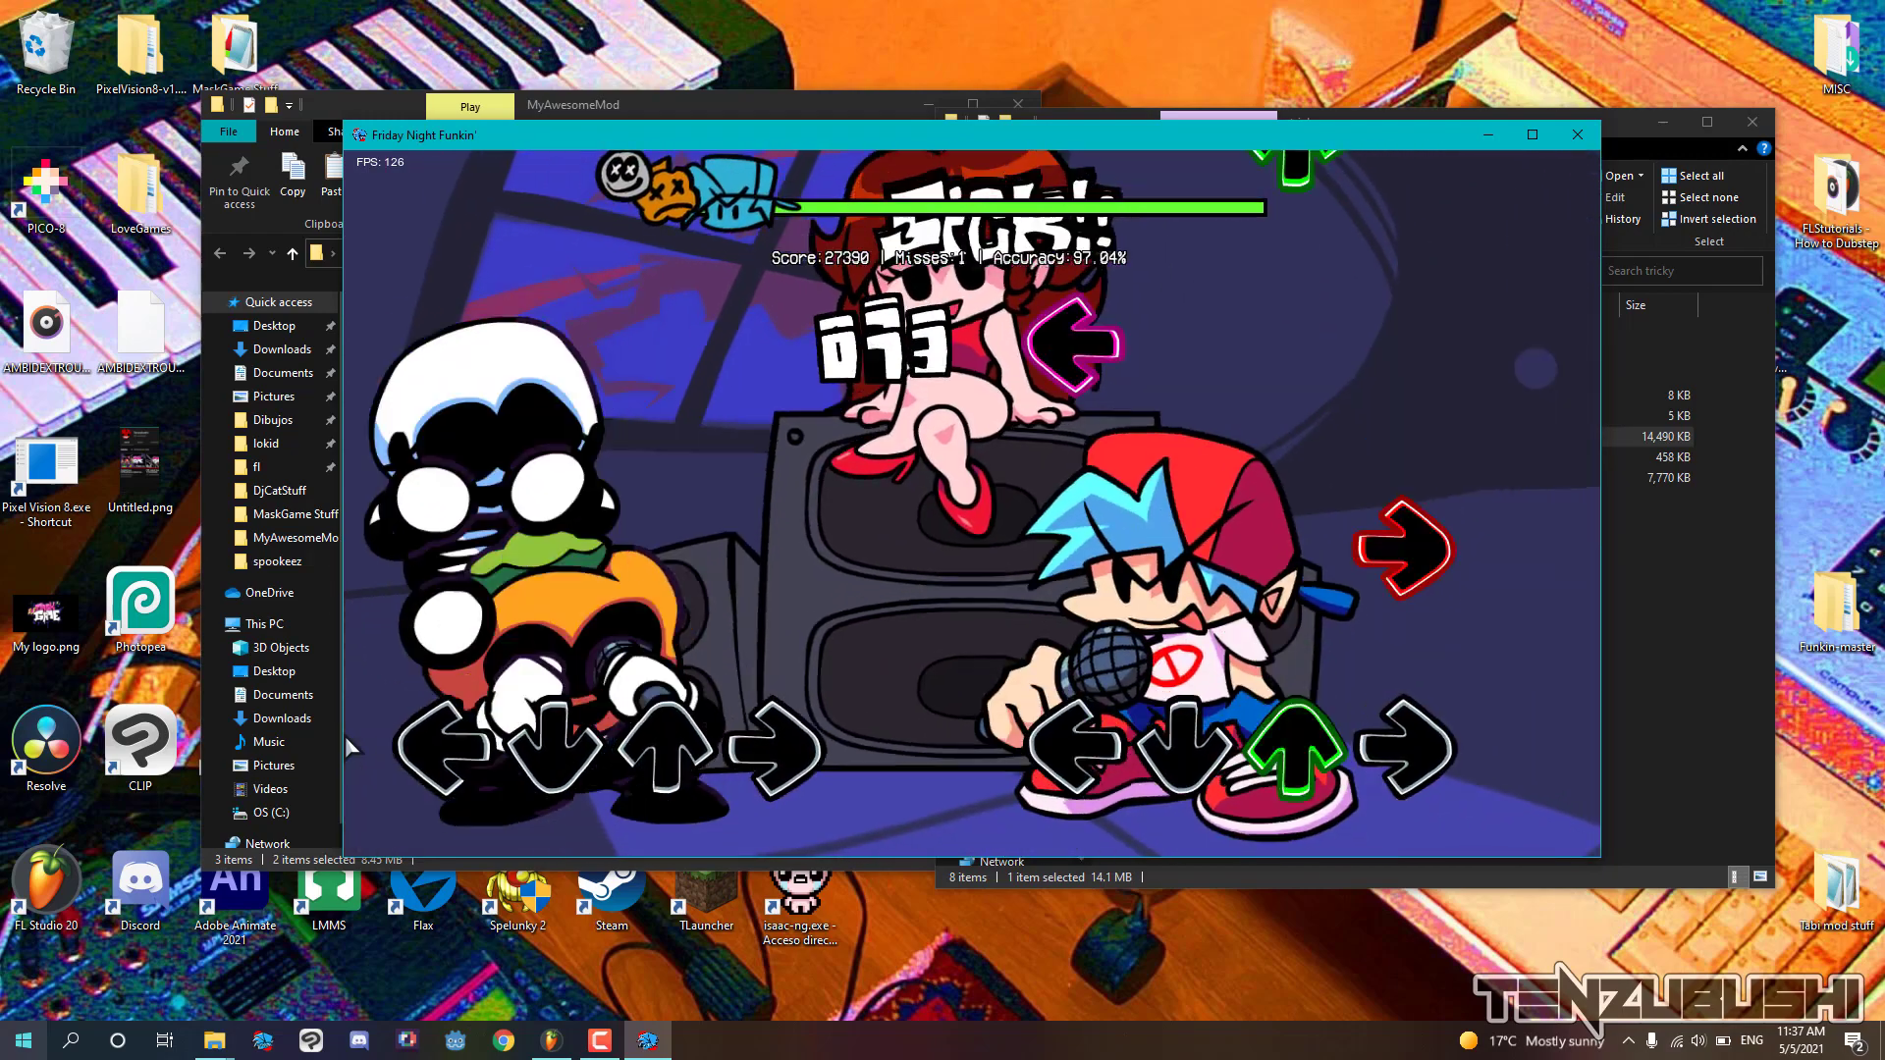
key(Up)
key(Right)
key(Left)
key(Up)
key(Up)
key(Down)
key(Right)
key(Up)
key(Left)
key(Left)
key(Right)
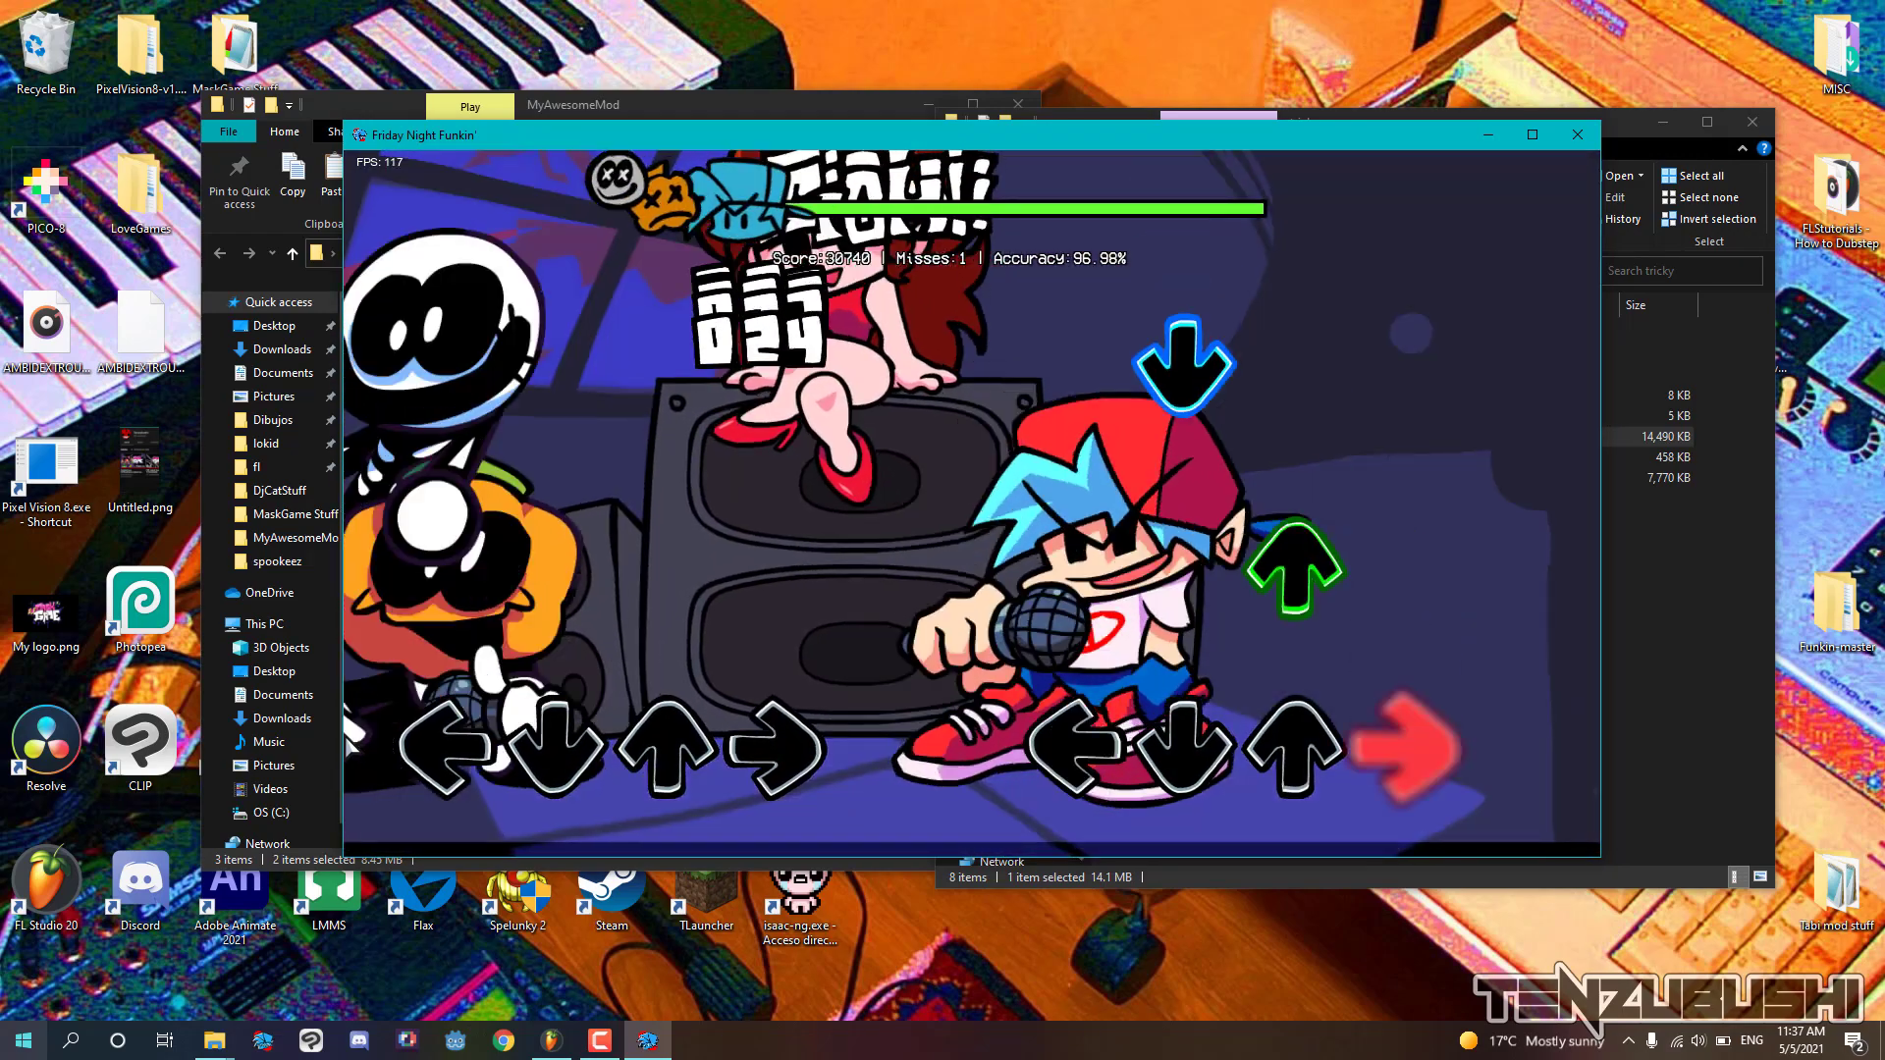
key(Up)
key(Down)
key(Left)
key(Left)
key(Down)
key(Right)
key(Up)
key(Up)
key(Down)
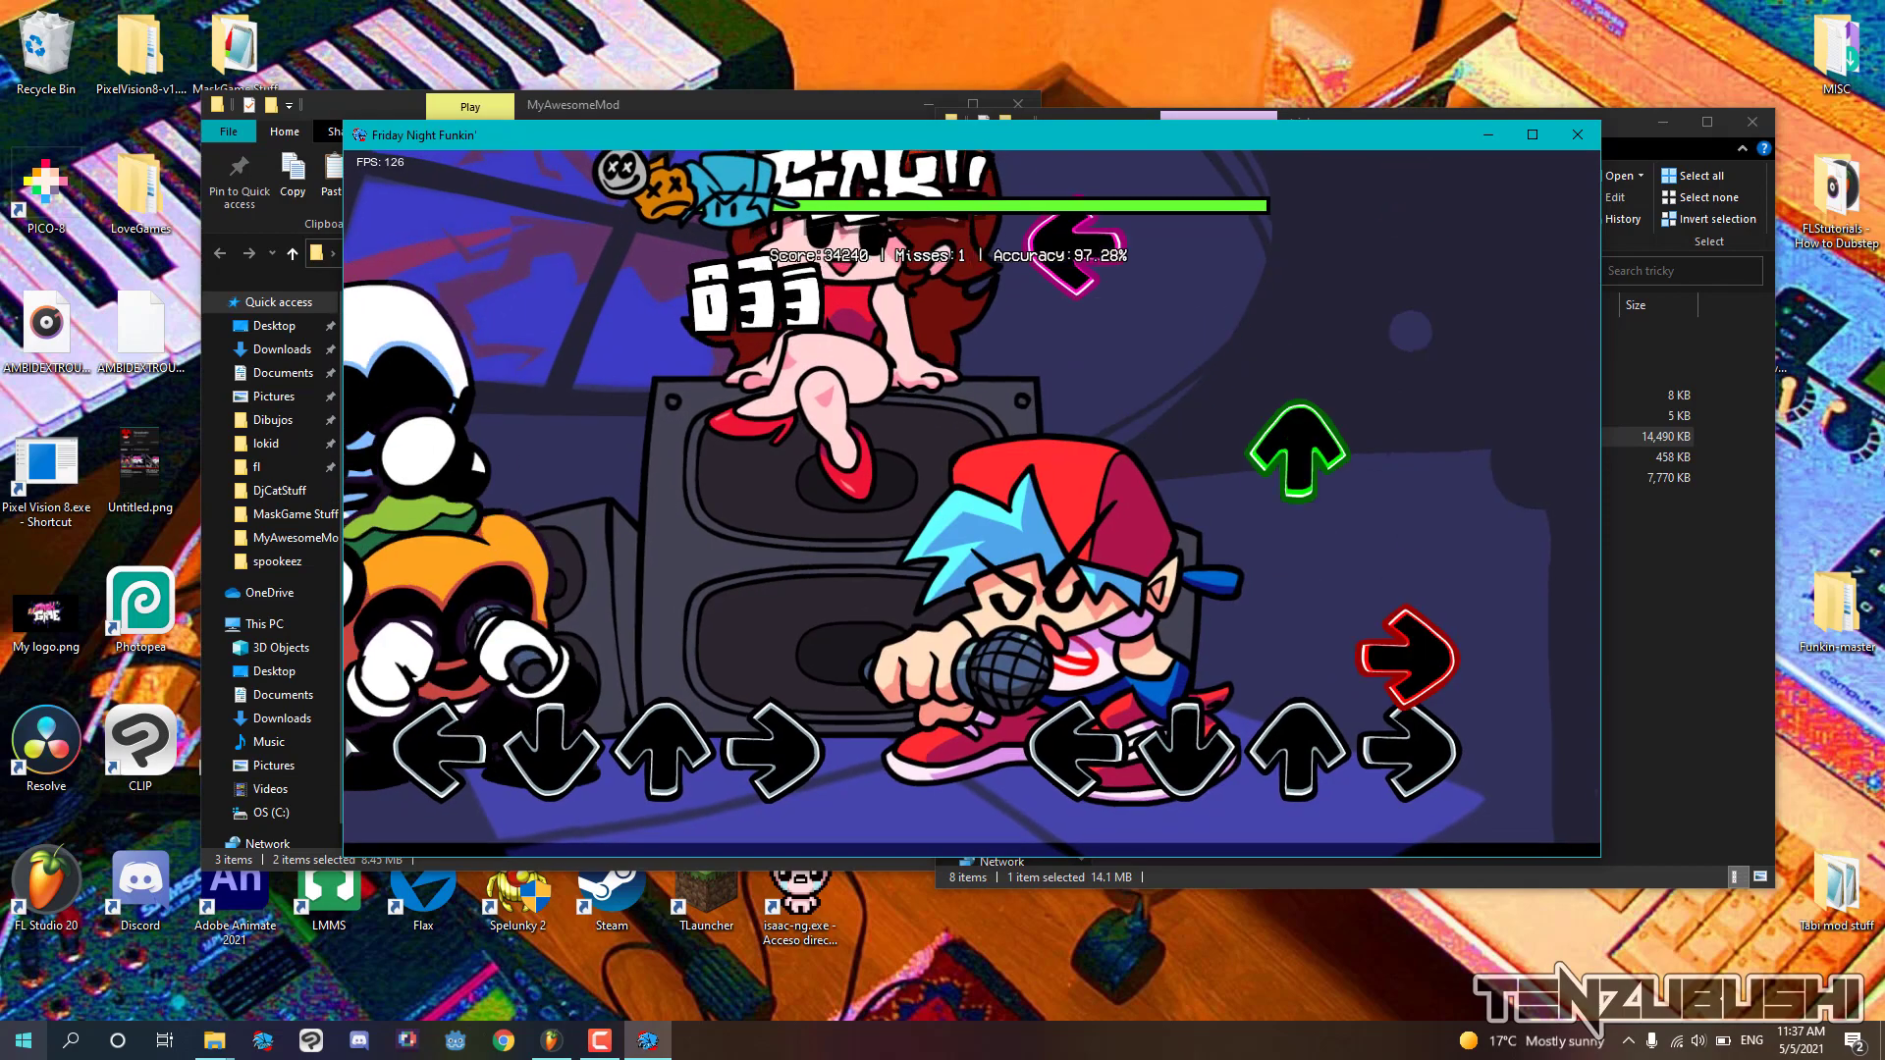
key(Right)
key(Up)
key(Left)
key(Down)
key(Right)
key(Up)
key(Down)
key(Left)
key(Left)
key(Down)
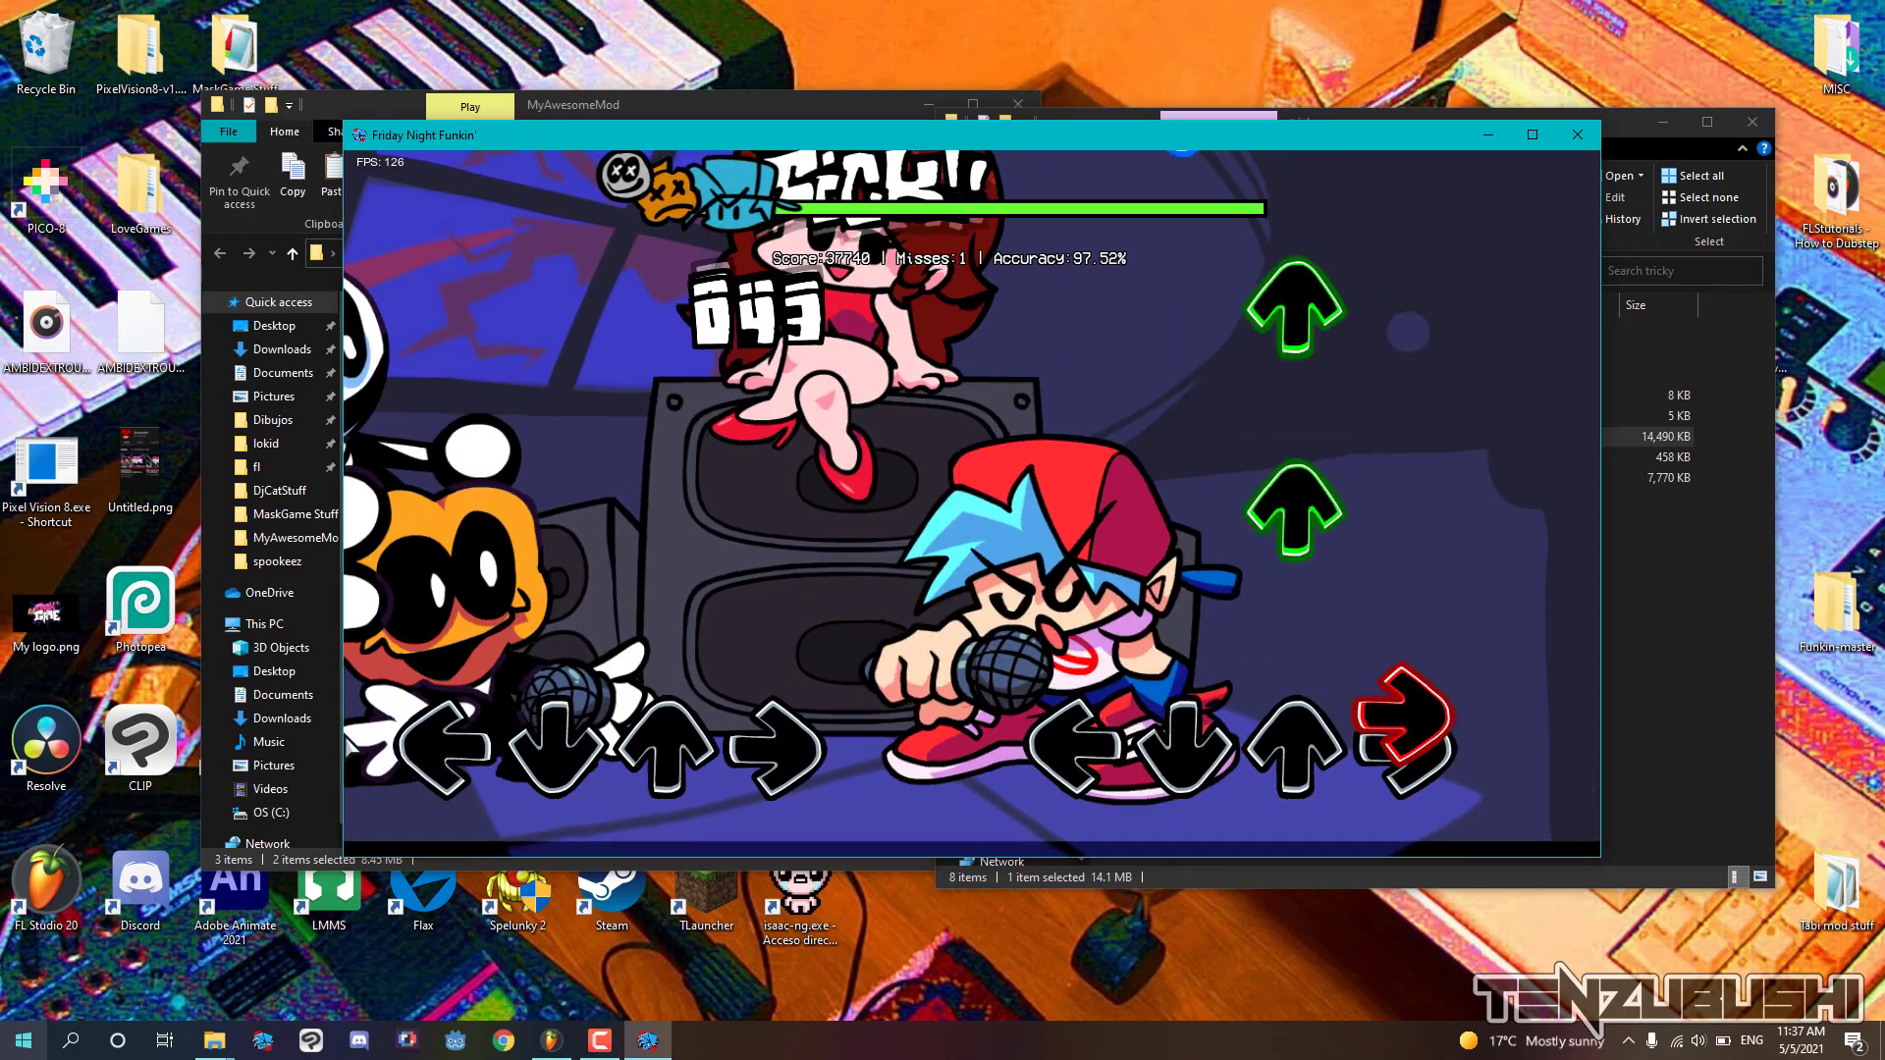
key(Right)
key(Up)
key(Up)
key(Down)
key(Right)
key(Up)
key(Down)
key(Down)
key(Left)
key(Left)
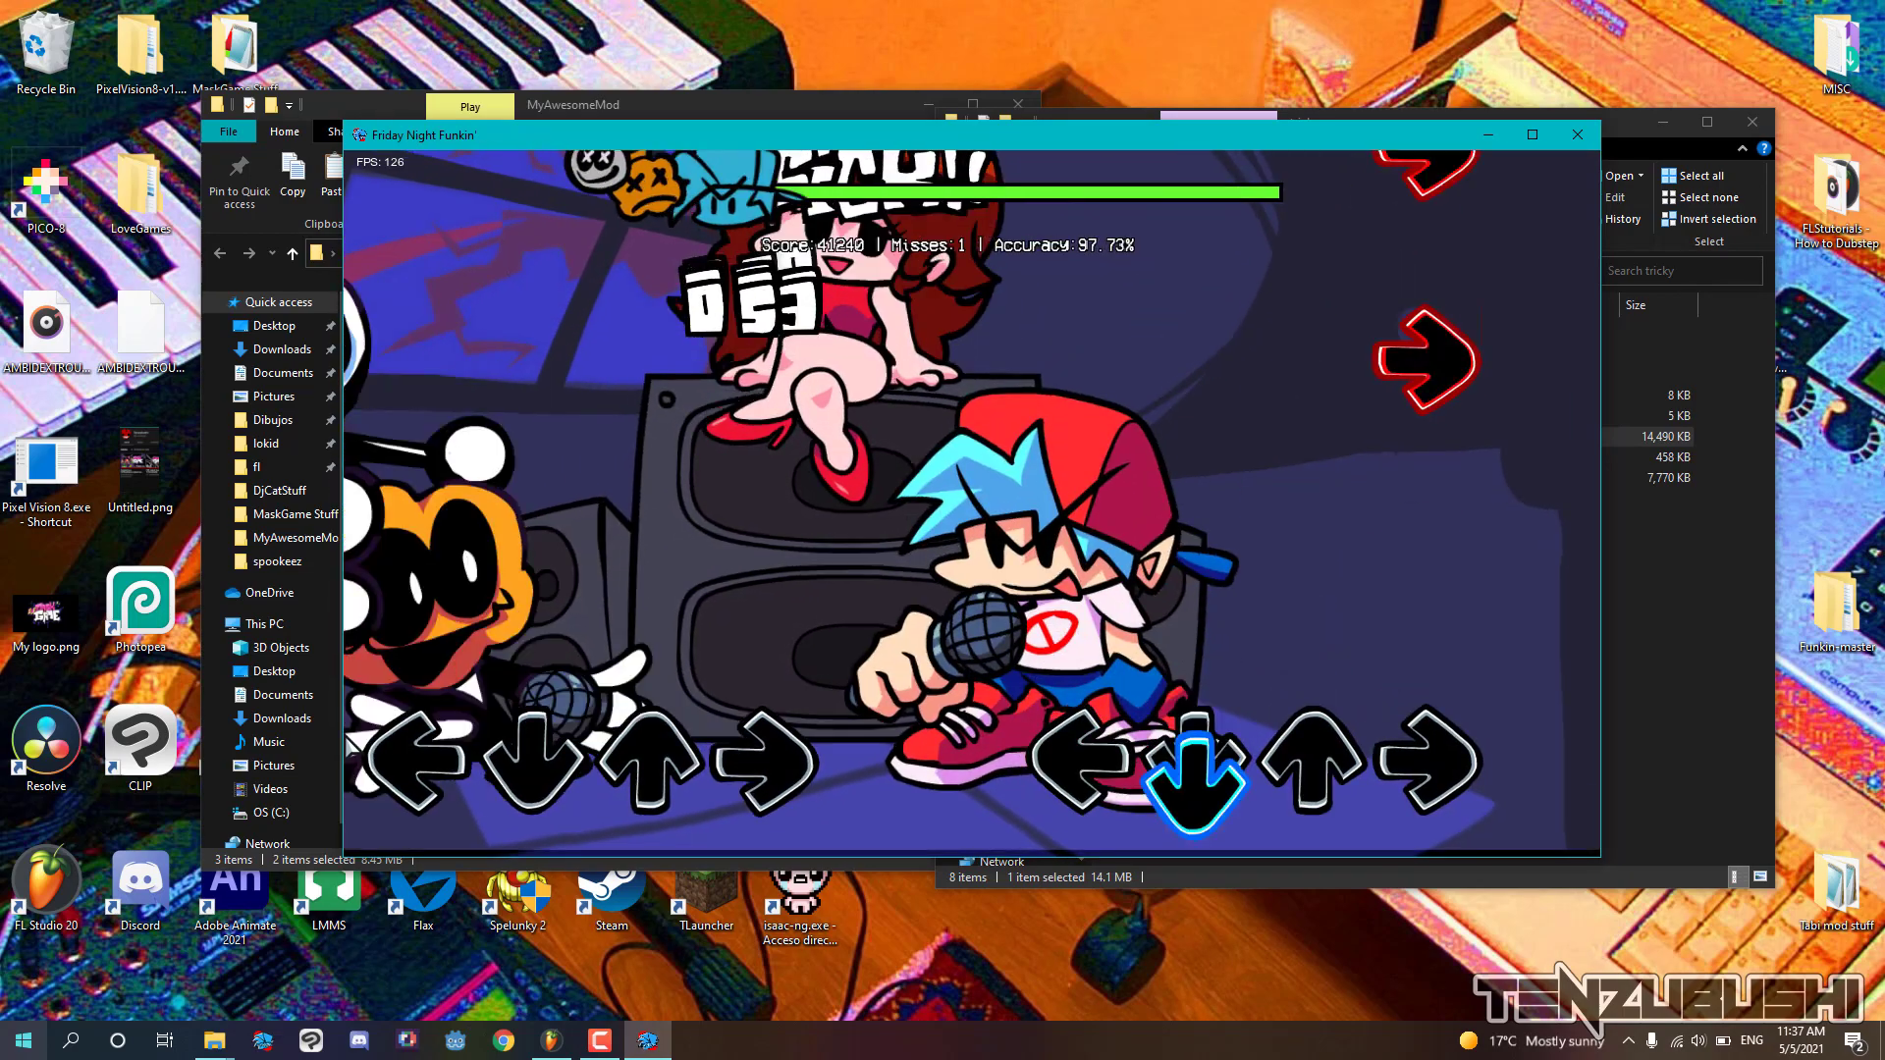
key(Down)
key(Right)
key(Right)
key(Up)
key(Up)
key(Down)
key(Down)
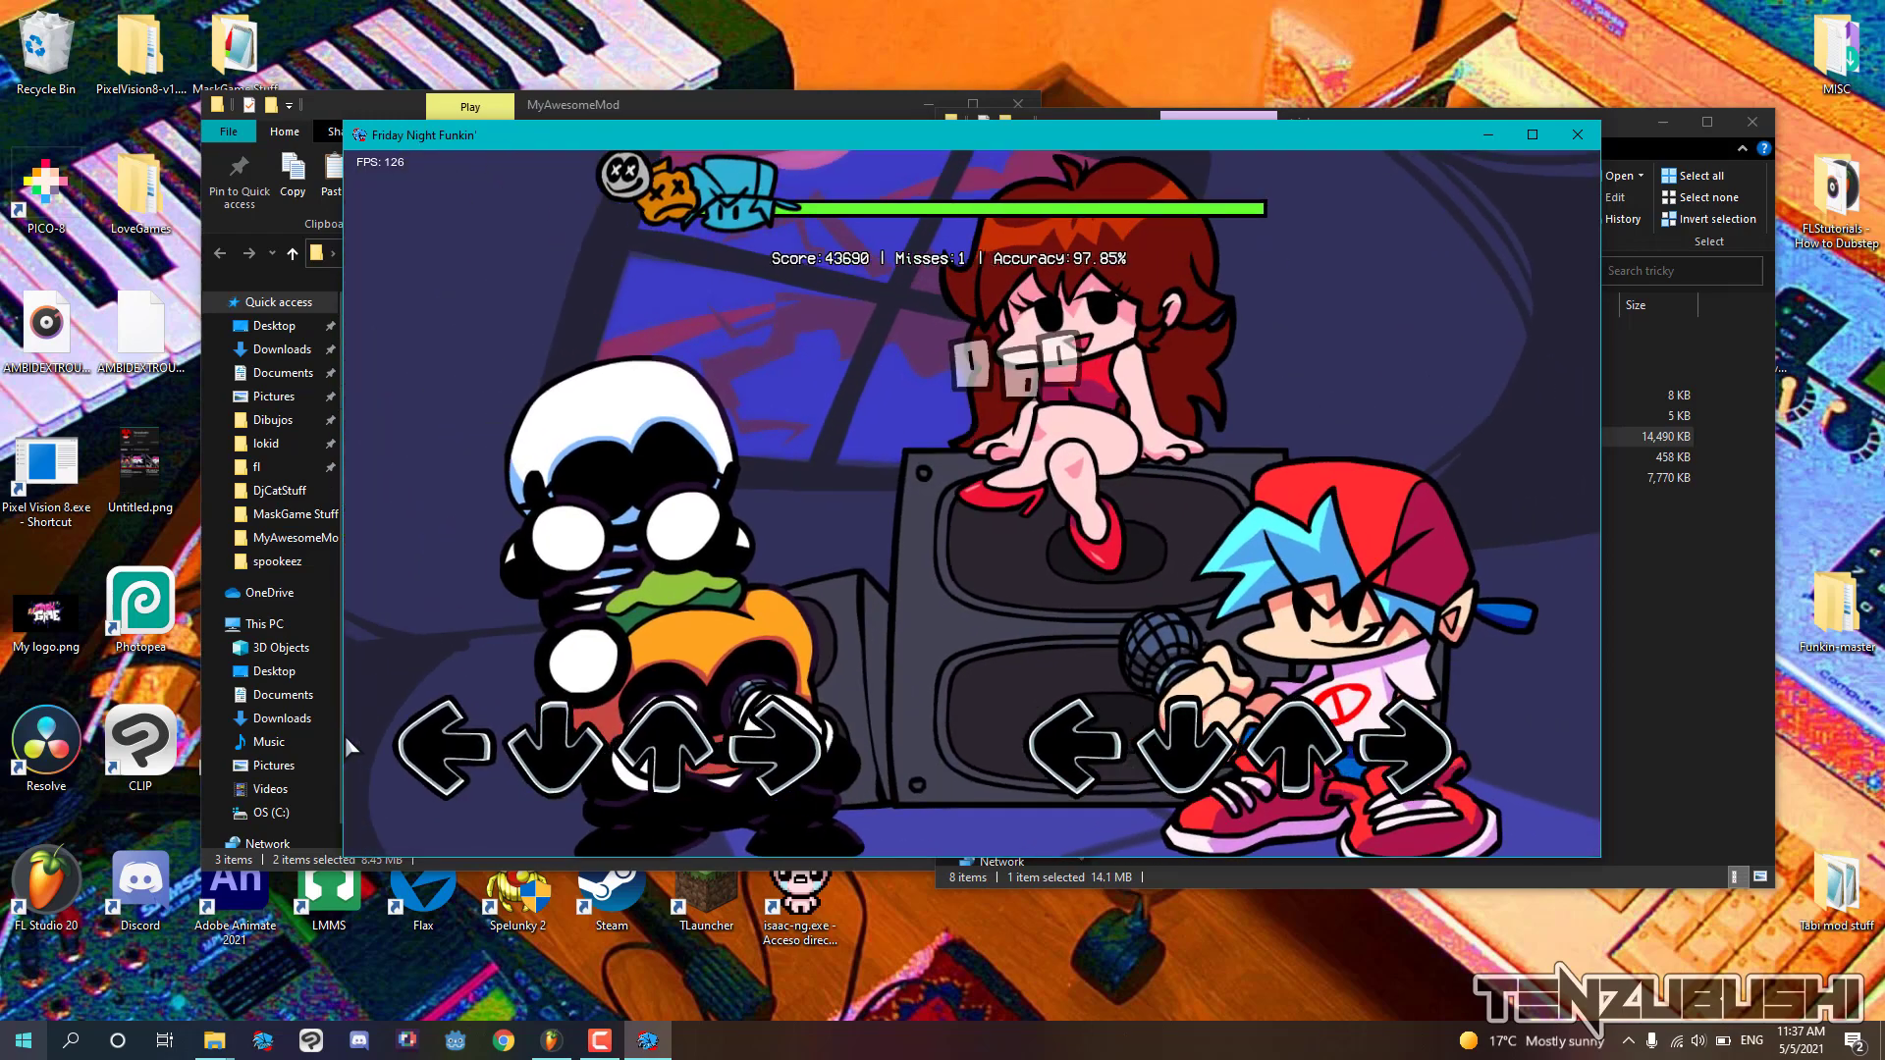
key(Down)
key(Right)
key(Up)
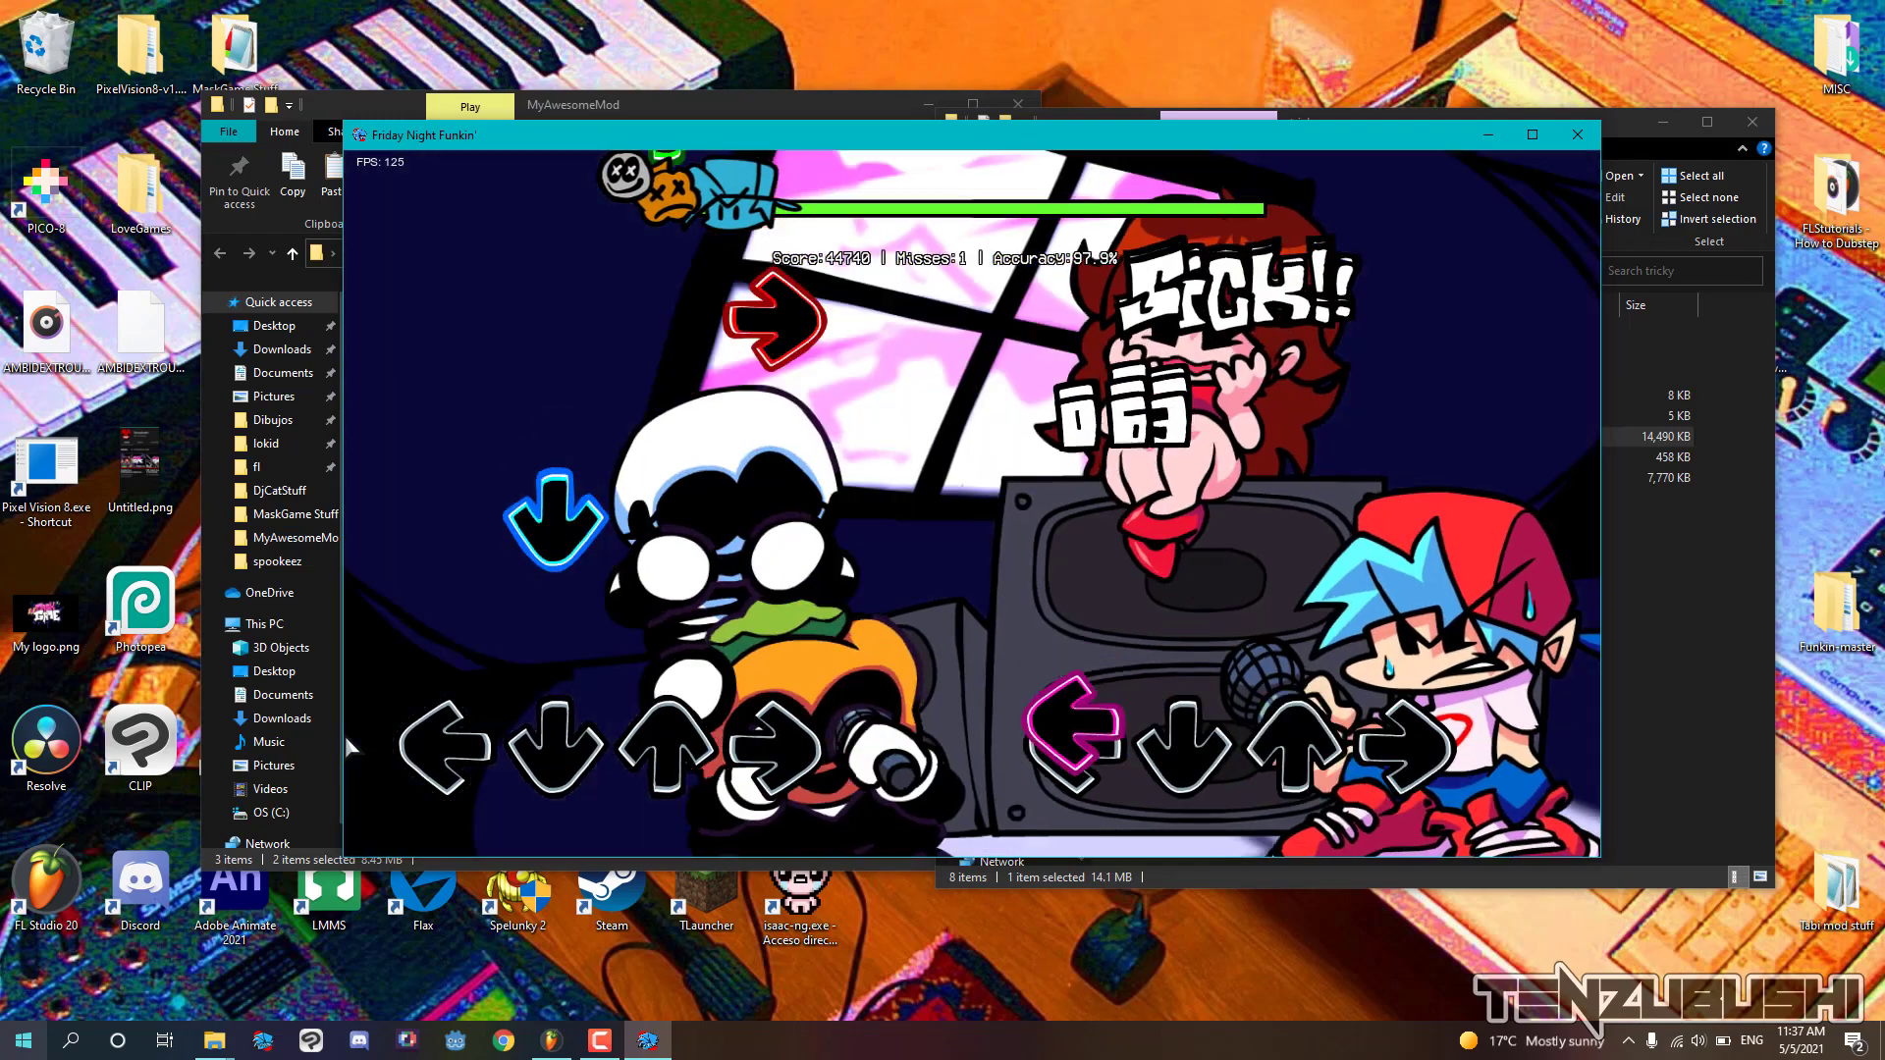
key(Left)
key(Down)
key(Right)
key(Up)
key(Left)
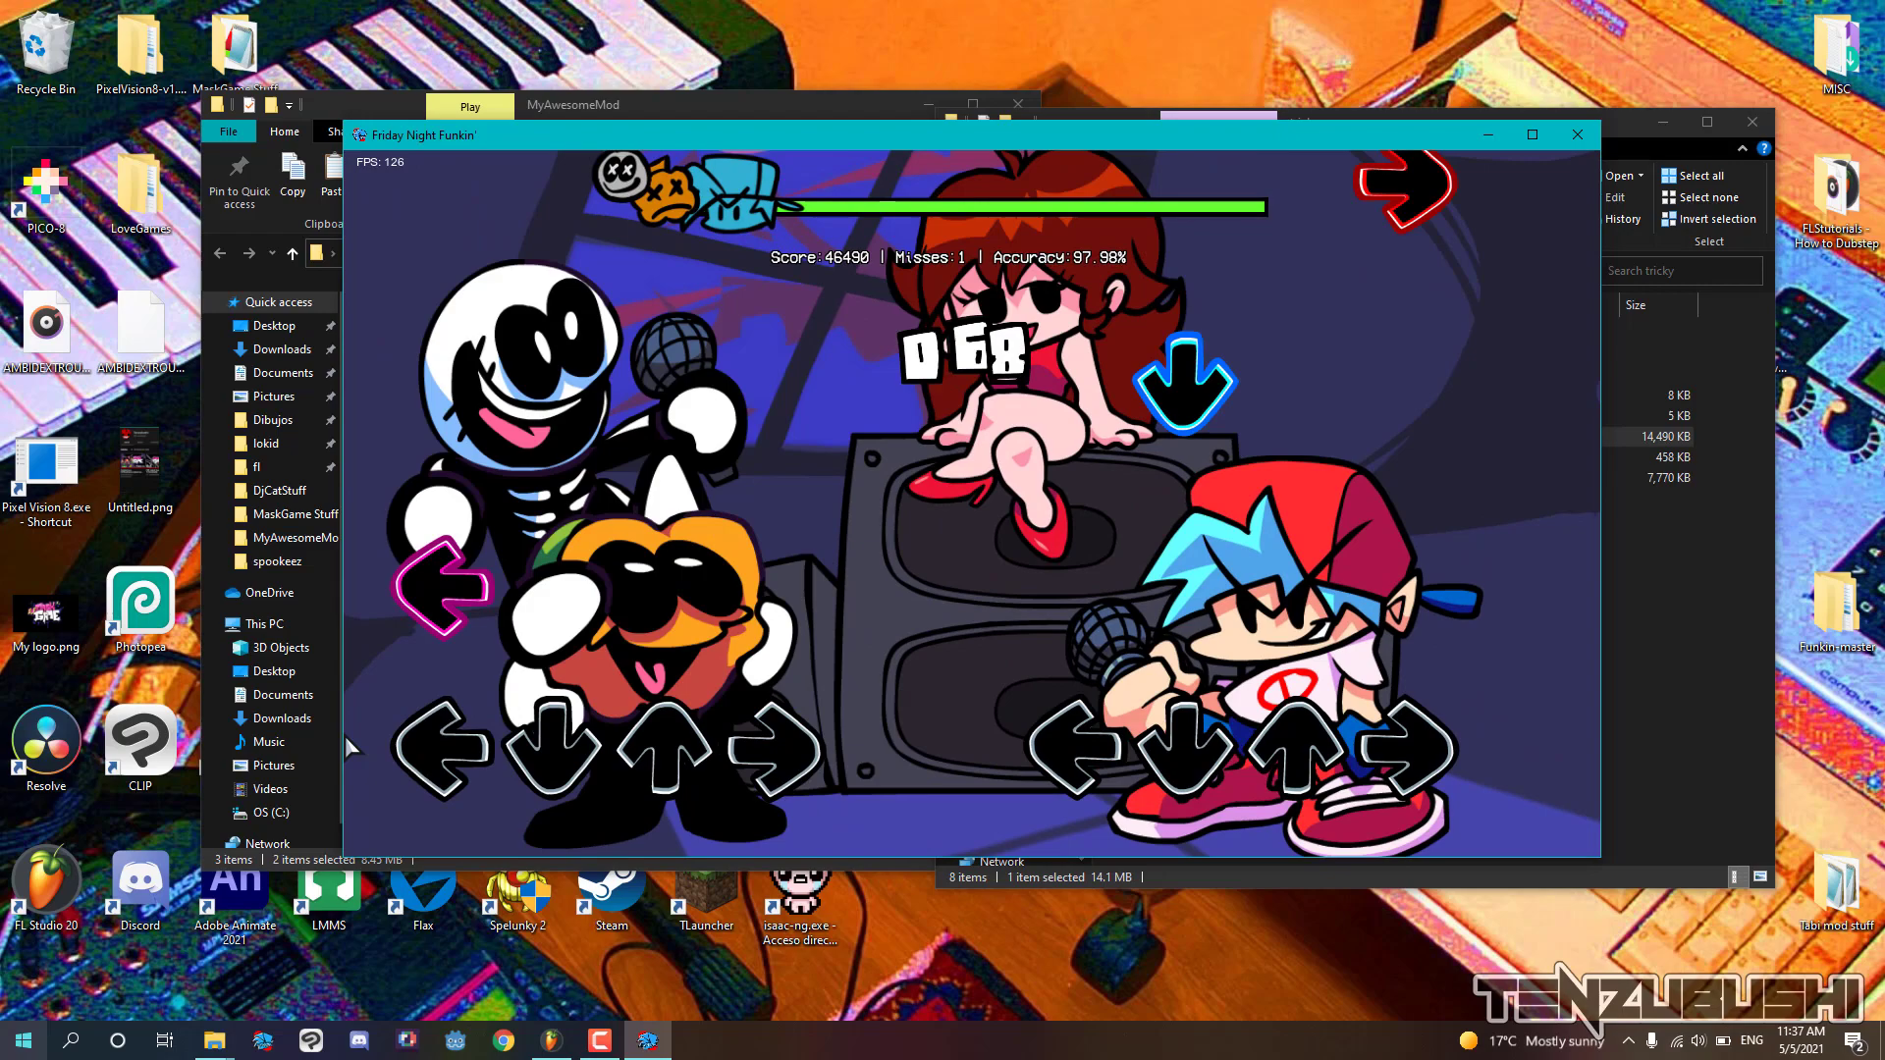
key(Down)
key(Right)
key(Up)
key(Left)
key(Down)
key(Right)
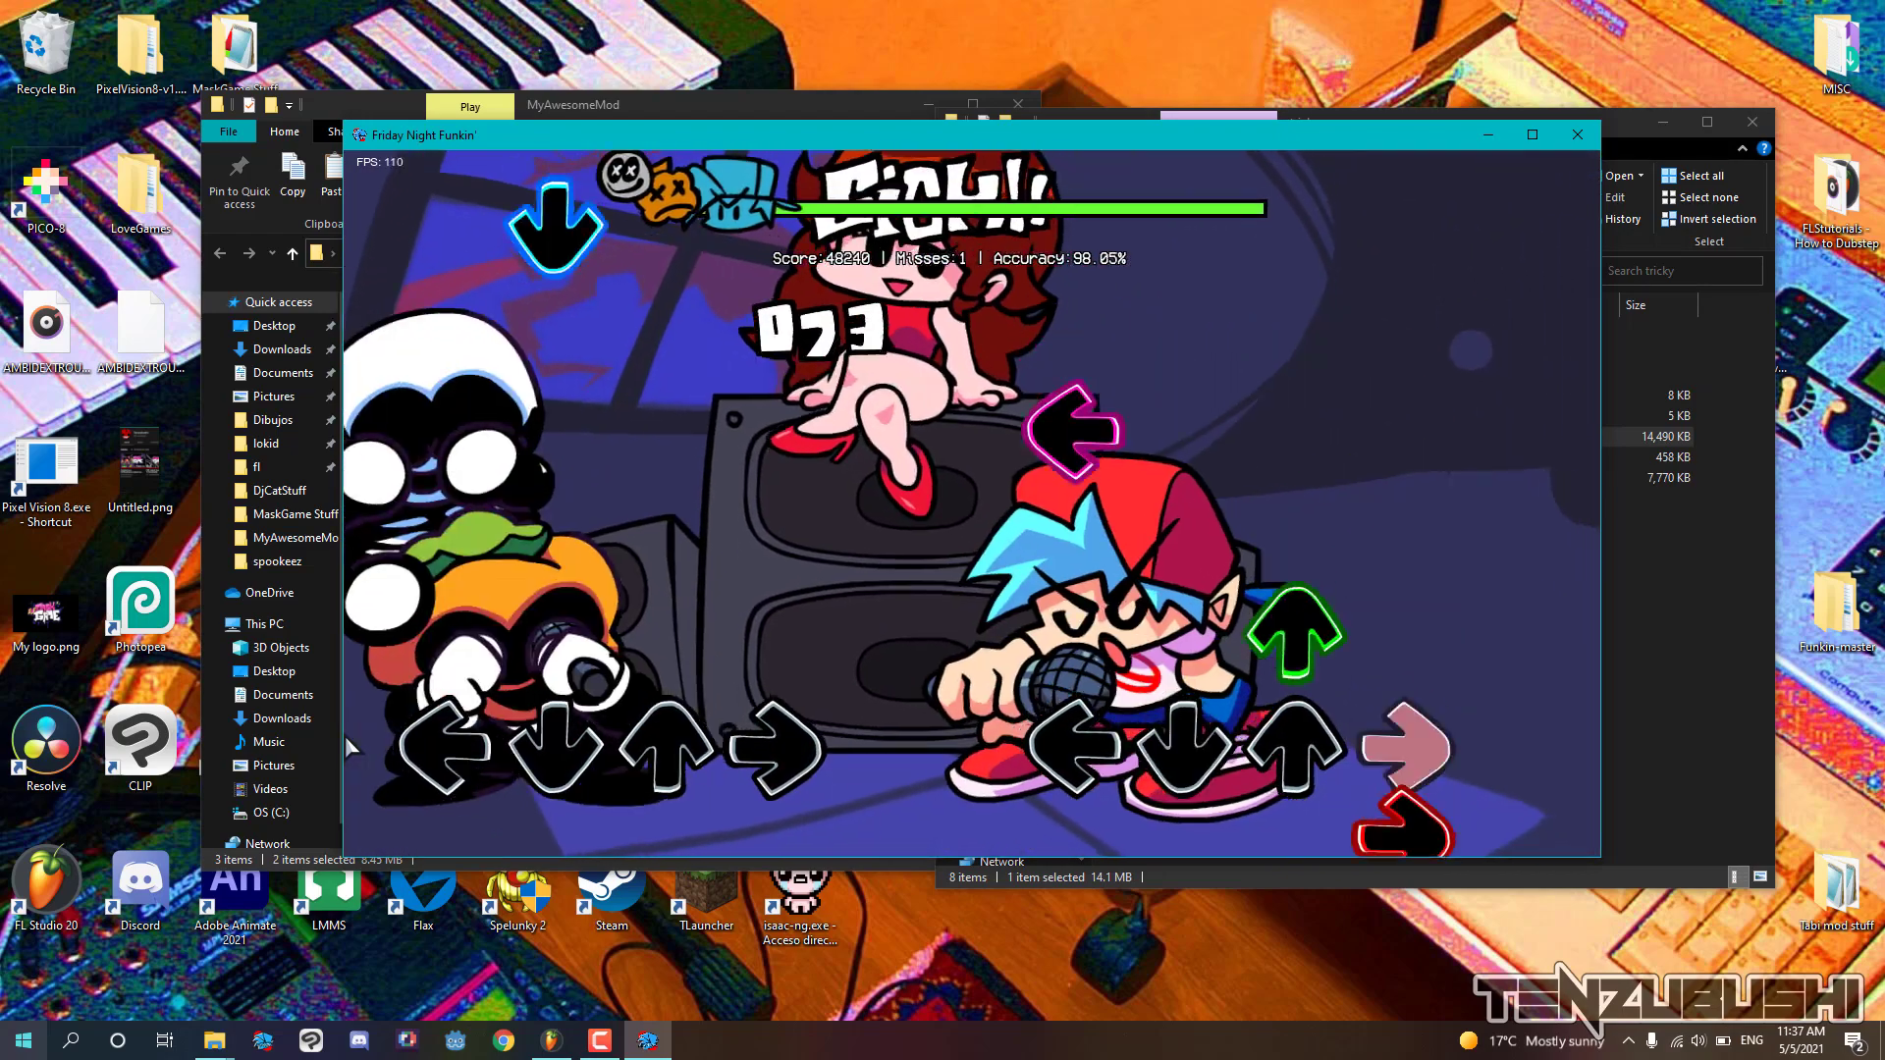
key(Up)
key(Left)
key(Down)
key(Right)
key(Up)
key(Left)
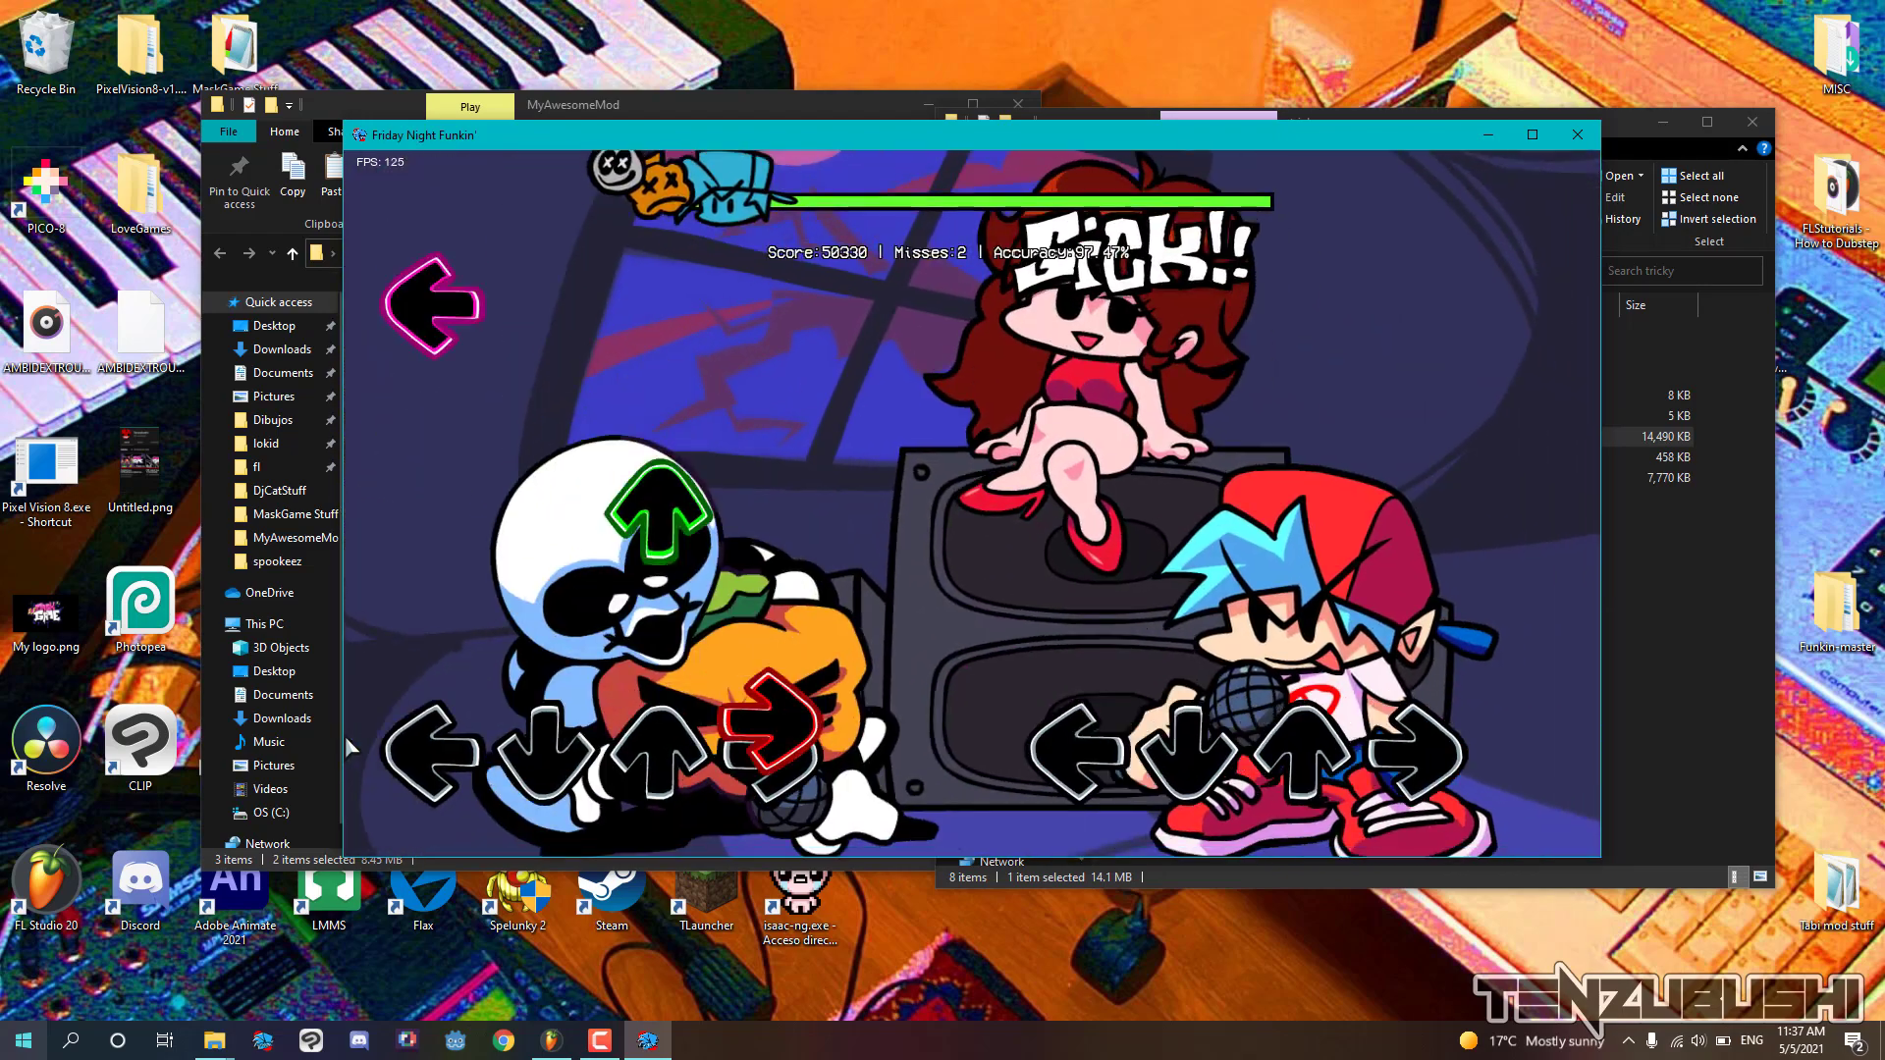
key(Down)
key(Right)
key(Up)
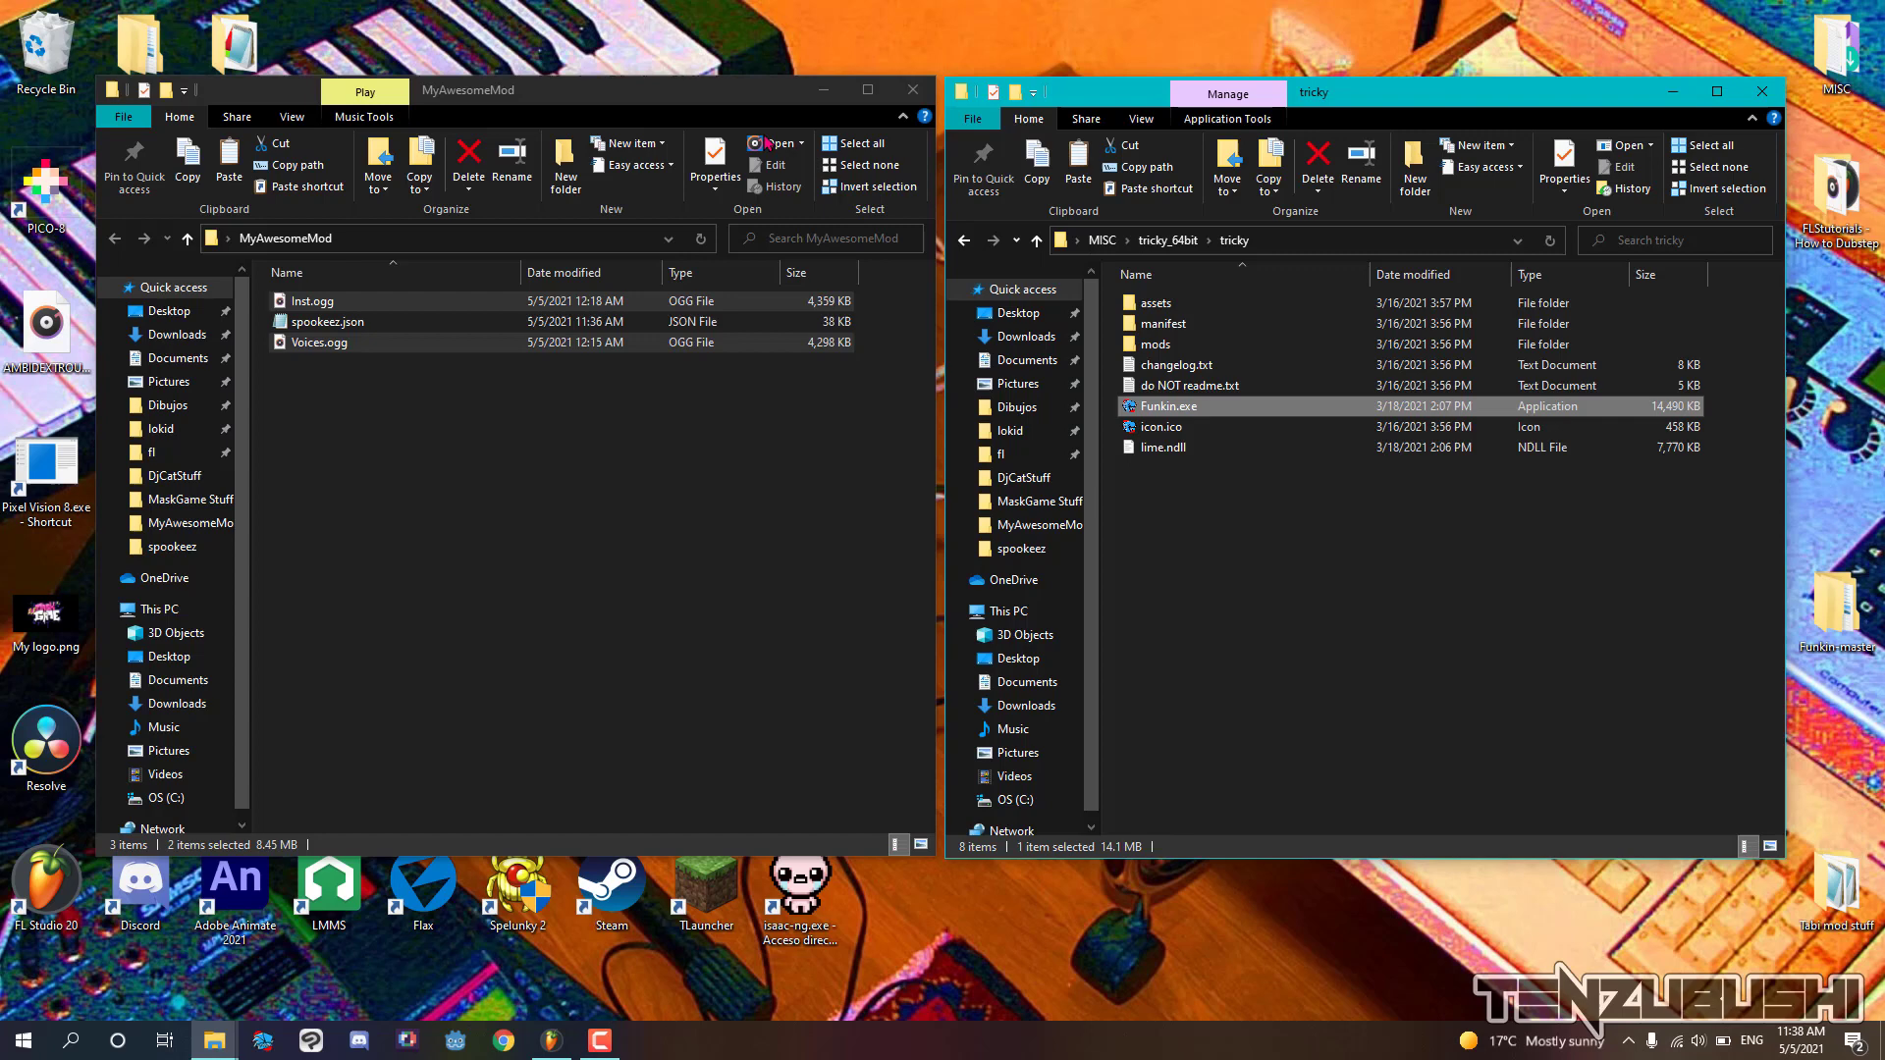
Minimize both folder windows and open the flashFiles folder inside the art folder of Funkin-master2, starting from Funkin-master on the desktop
click(823, 89)
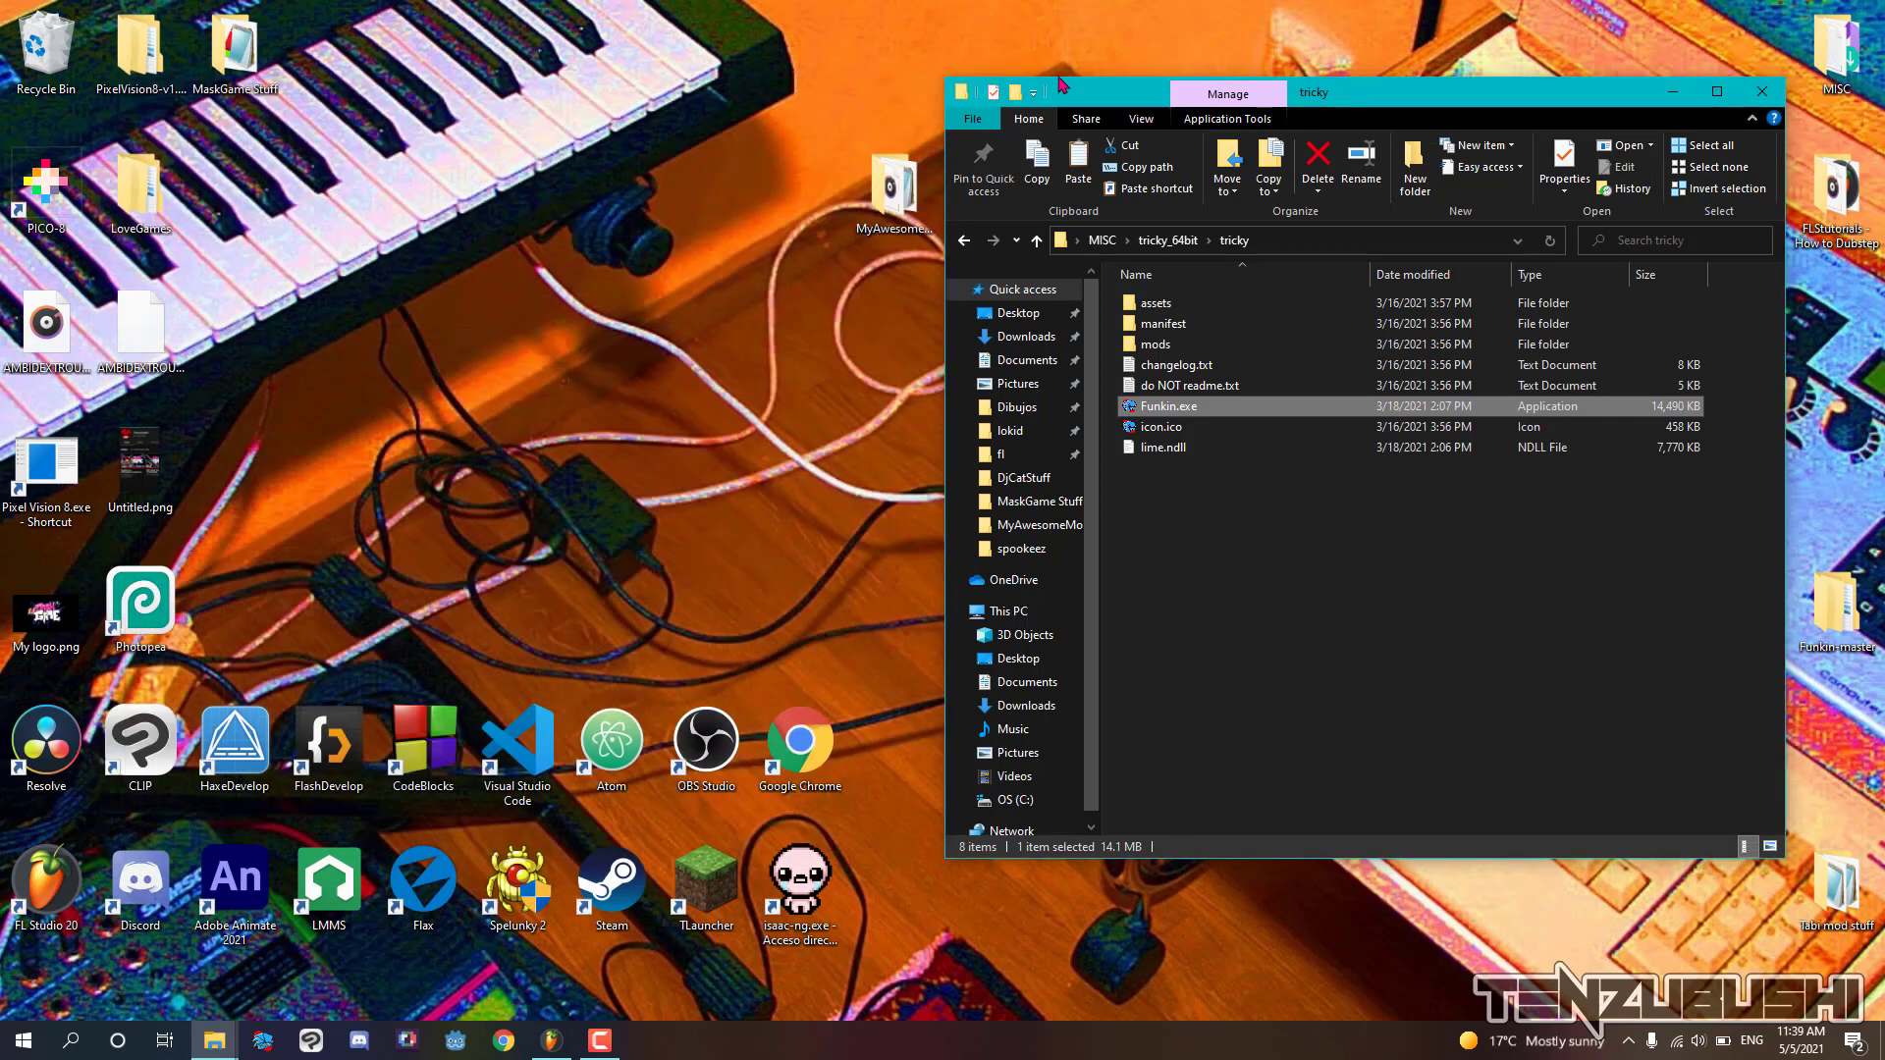
click(1674, 96)
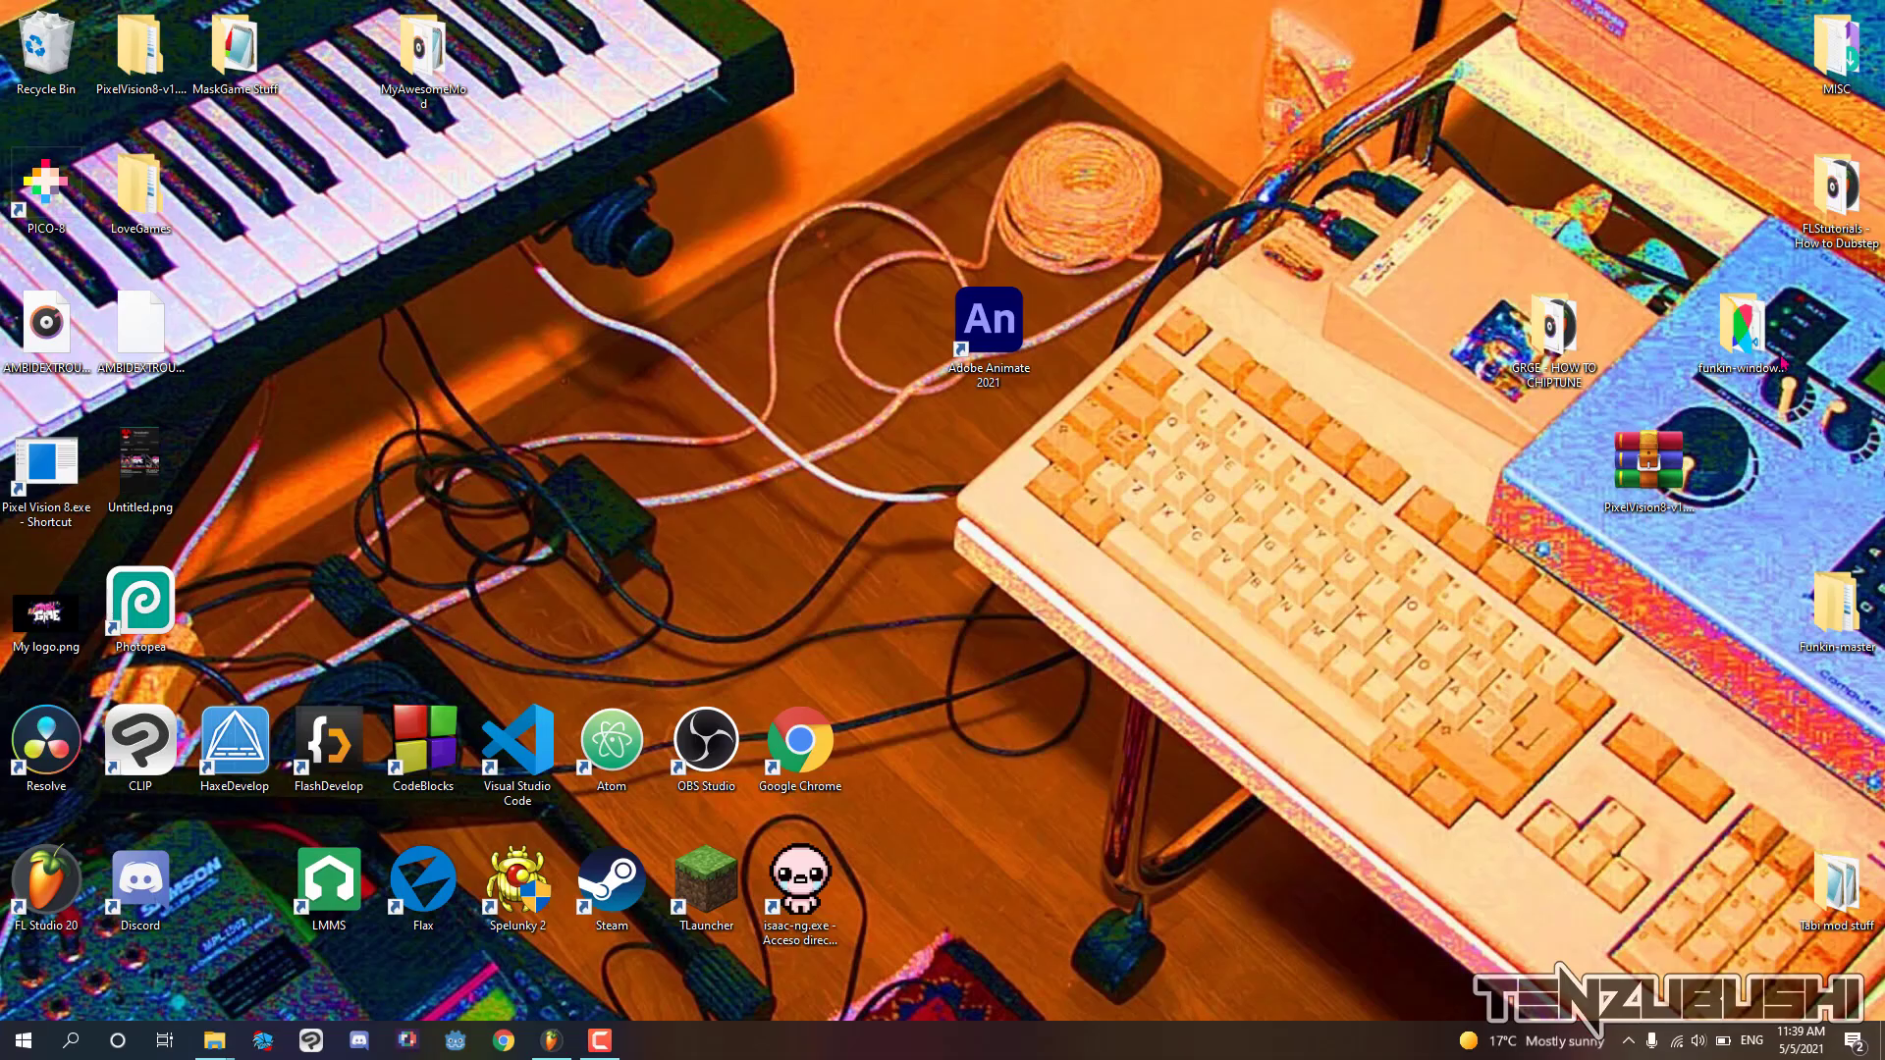
double_click(1837, 603)
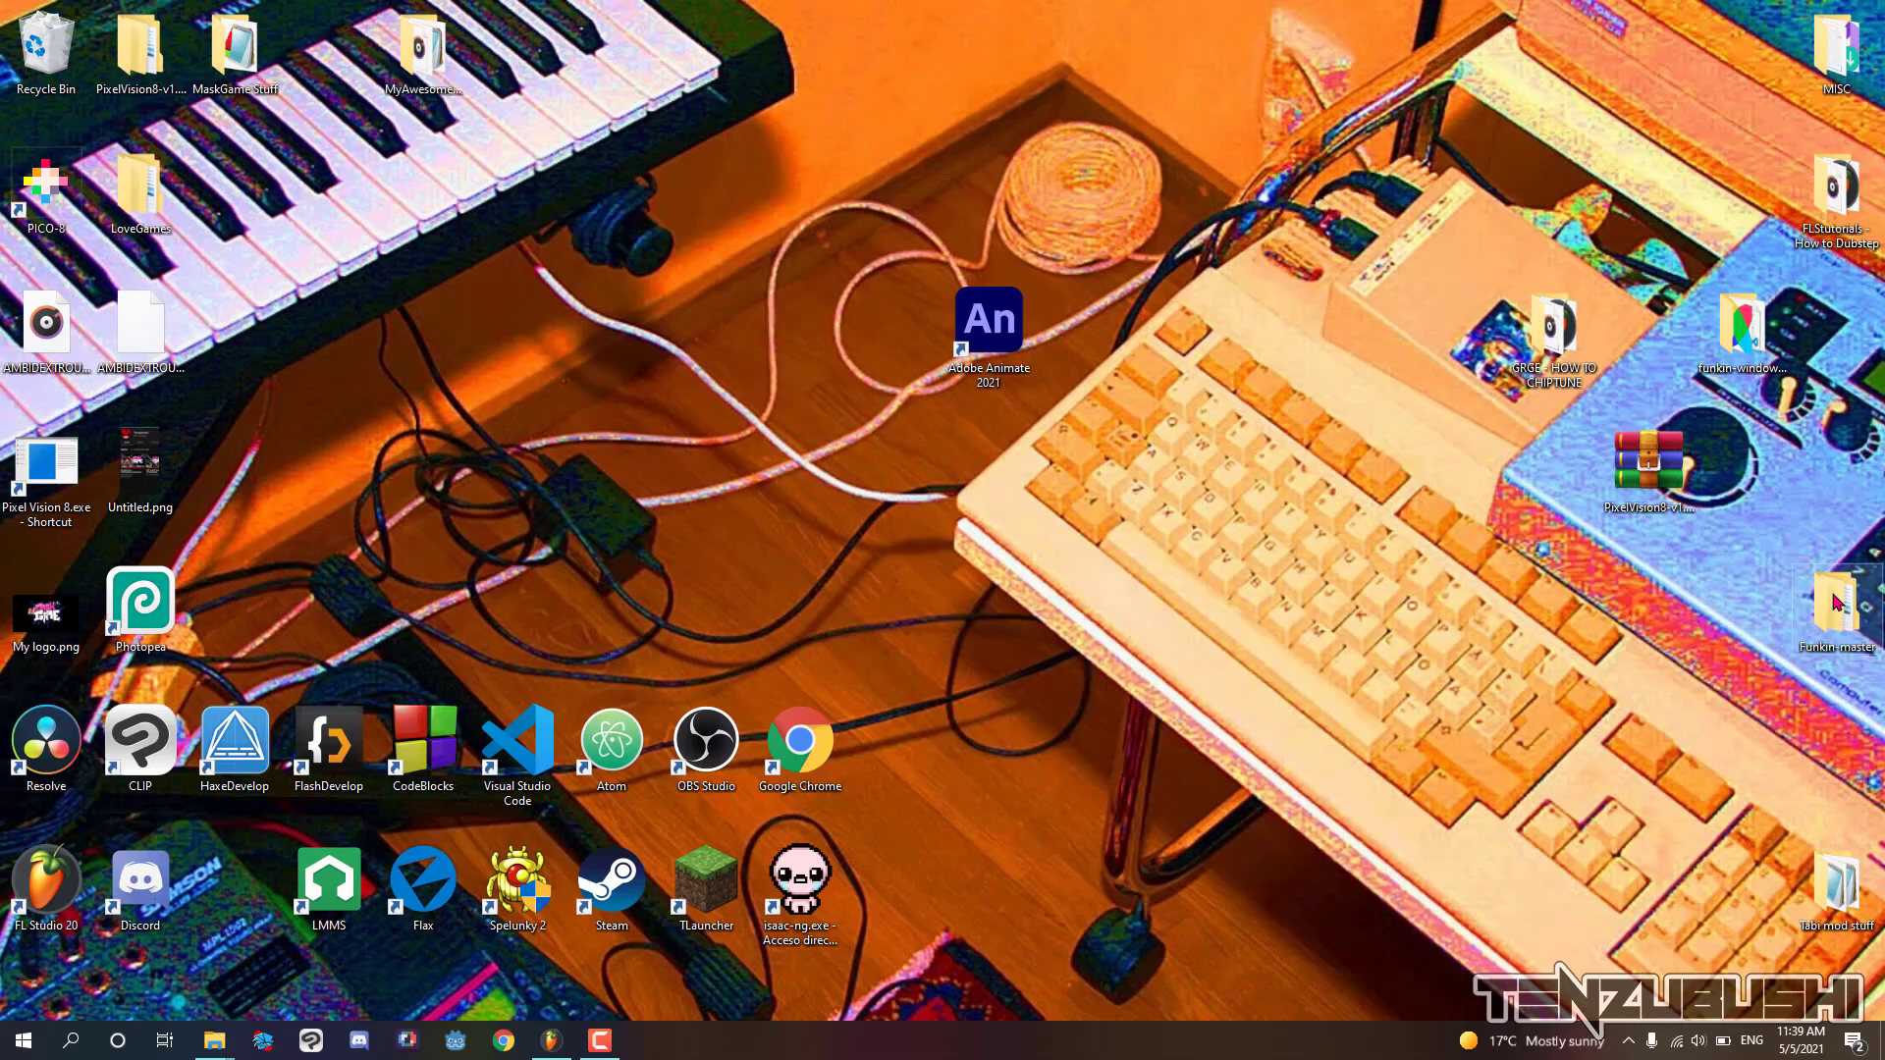
double_click(1834, 601)
click(1260, 325)
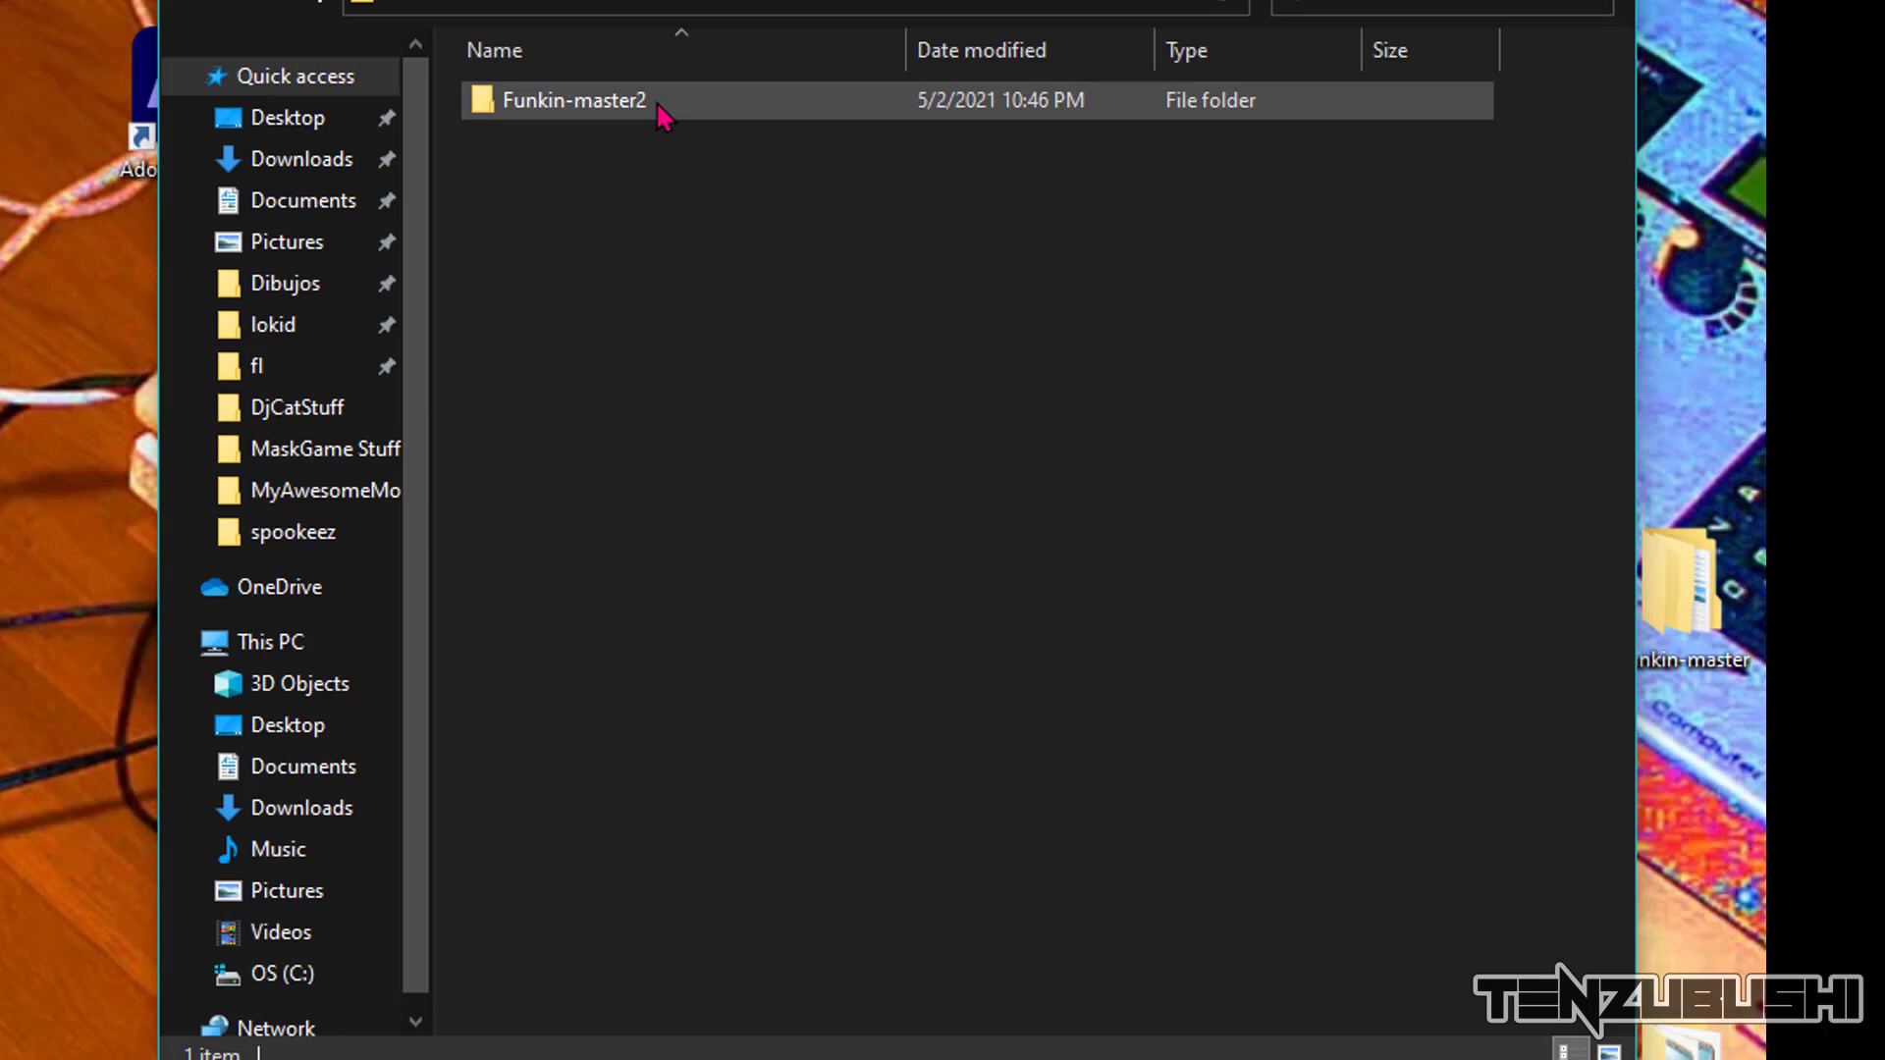
double_click(658, 106)
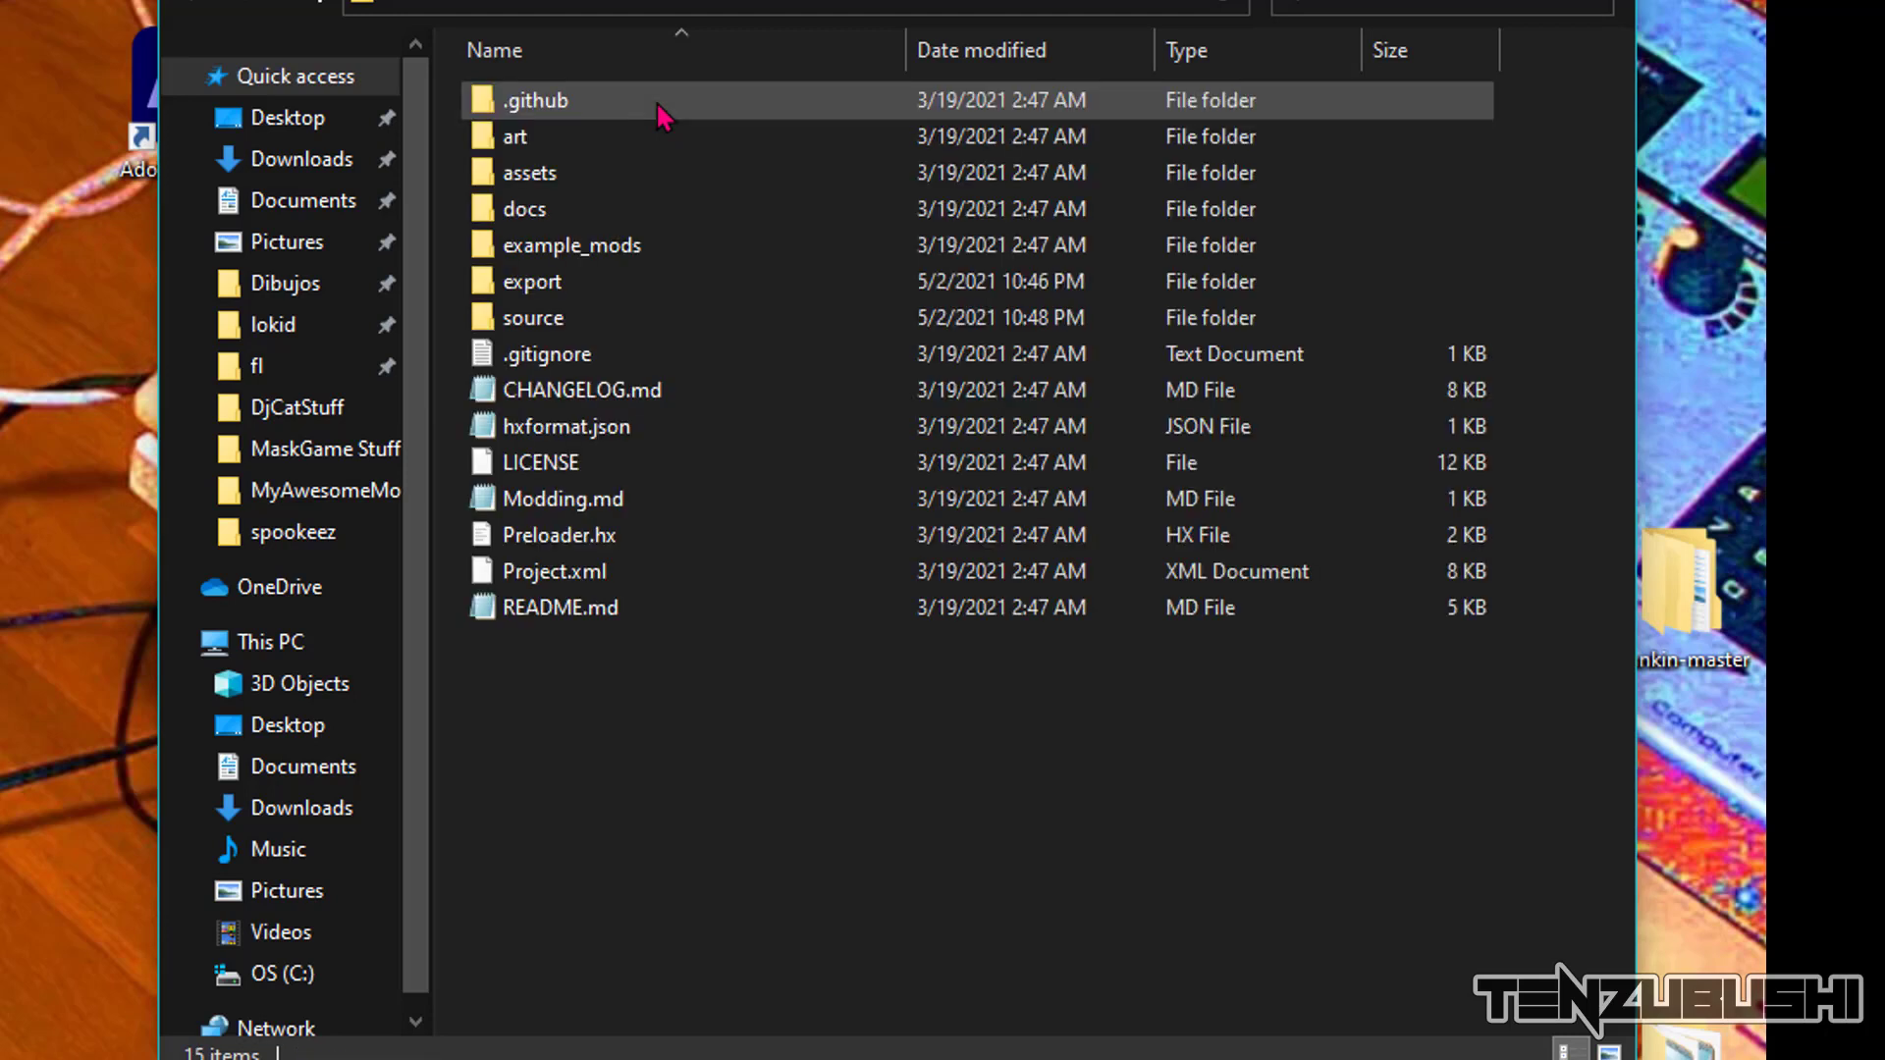
double_click(580, 142)
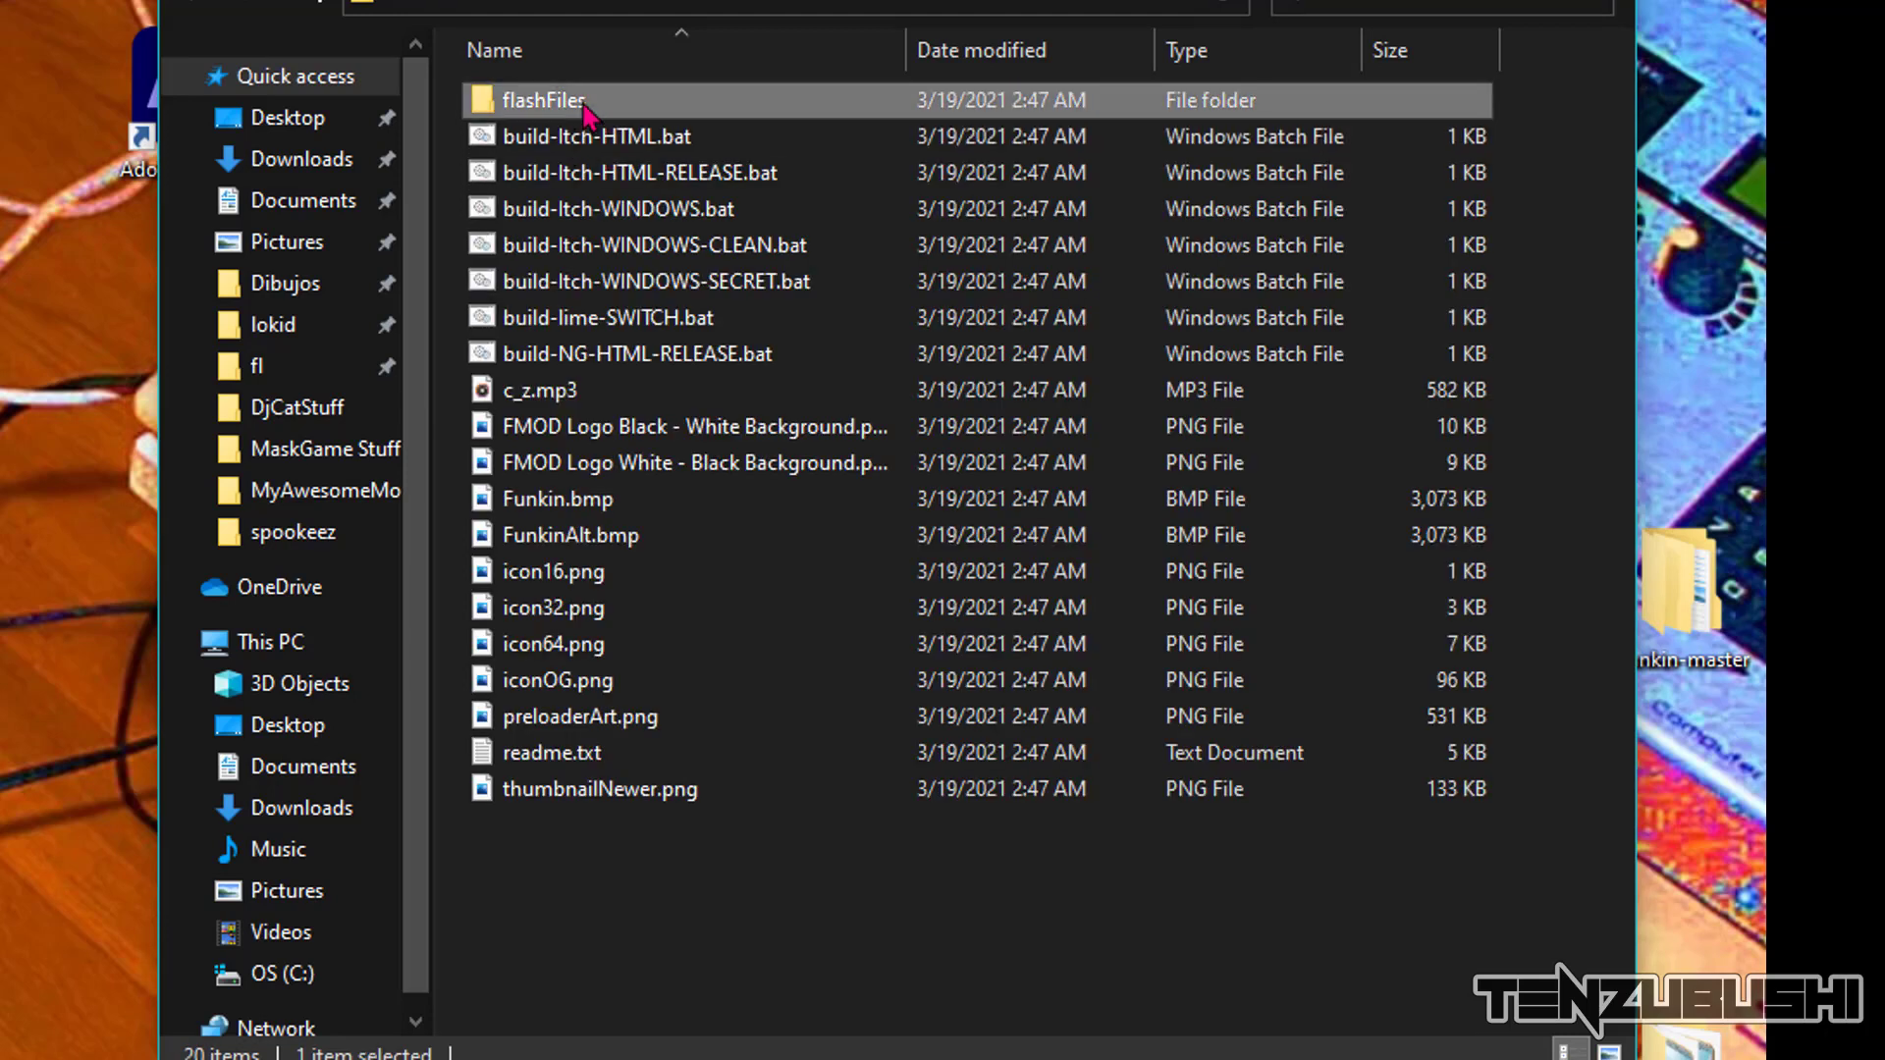
double_click(589, 103)
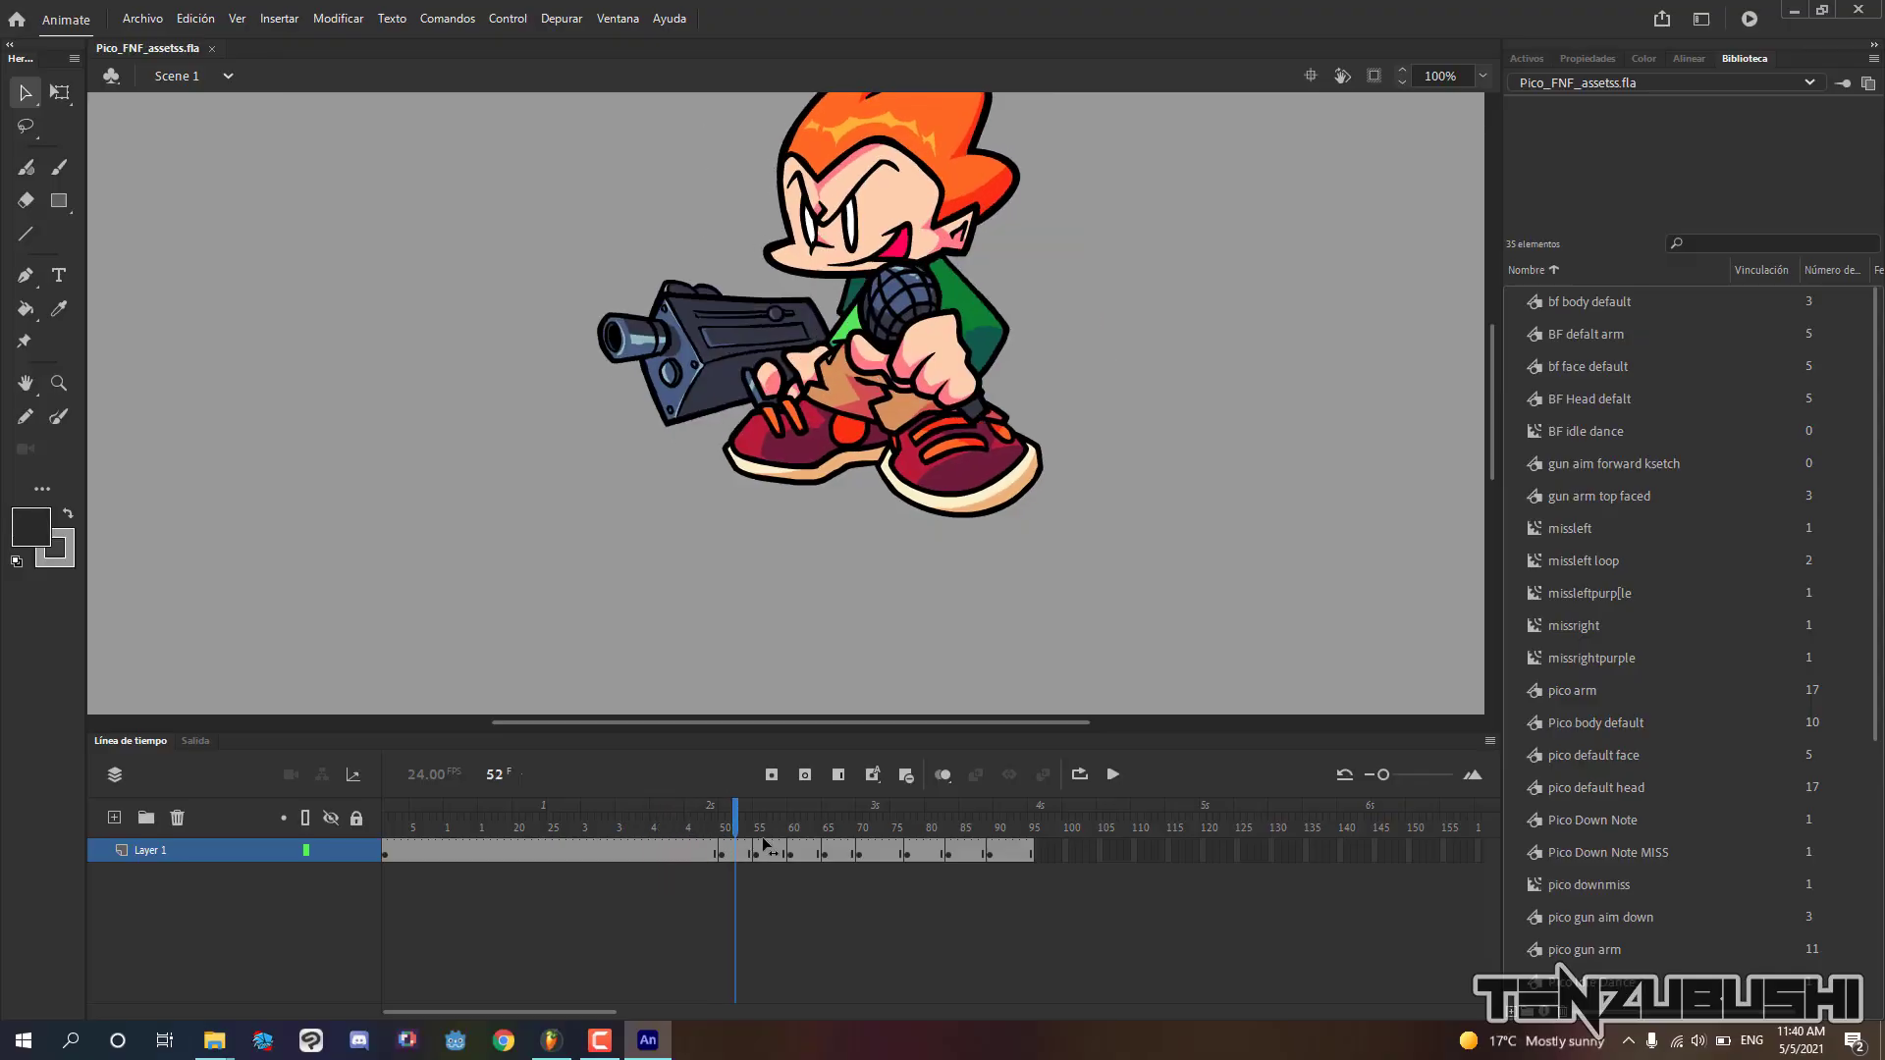
In Adobe Animate, scrub Pico_FNF_assetss.fla to frame 26 and open the Pico character symbol on the stage for editing
drag(764, 844, 673, 847)
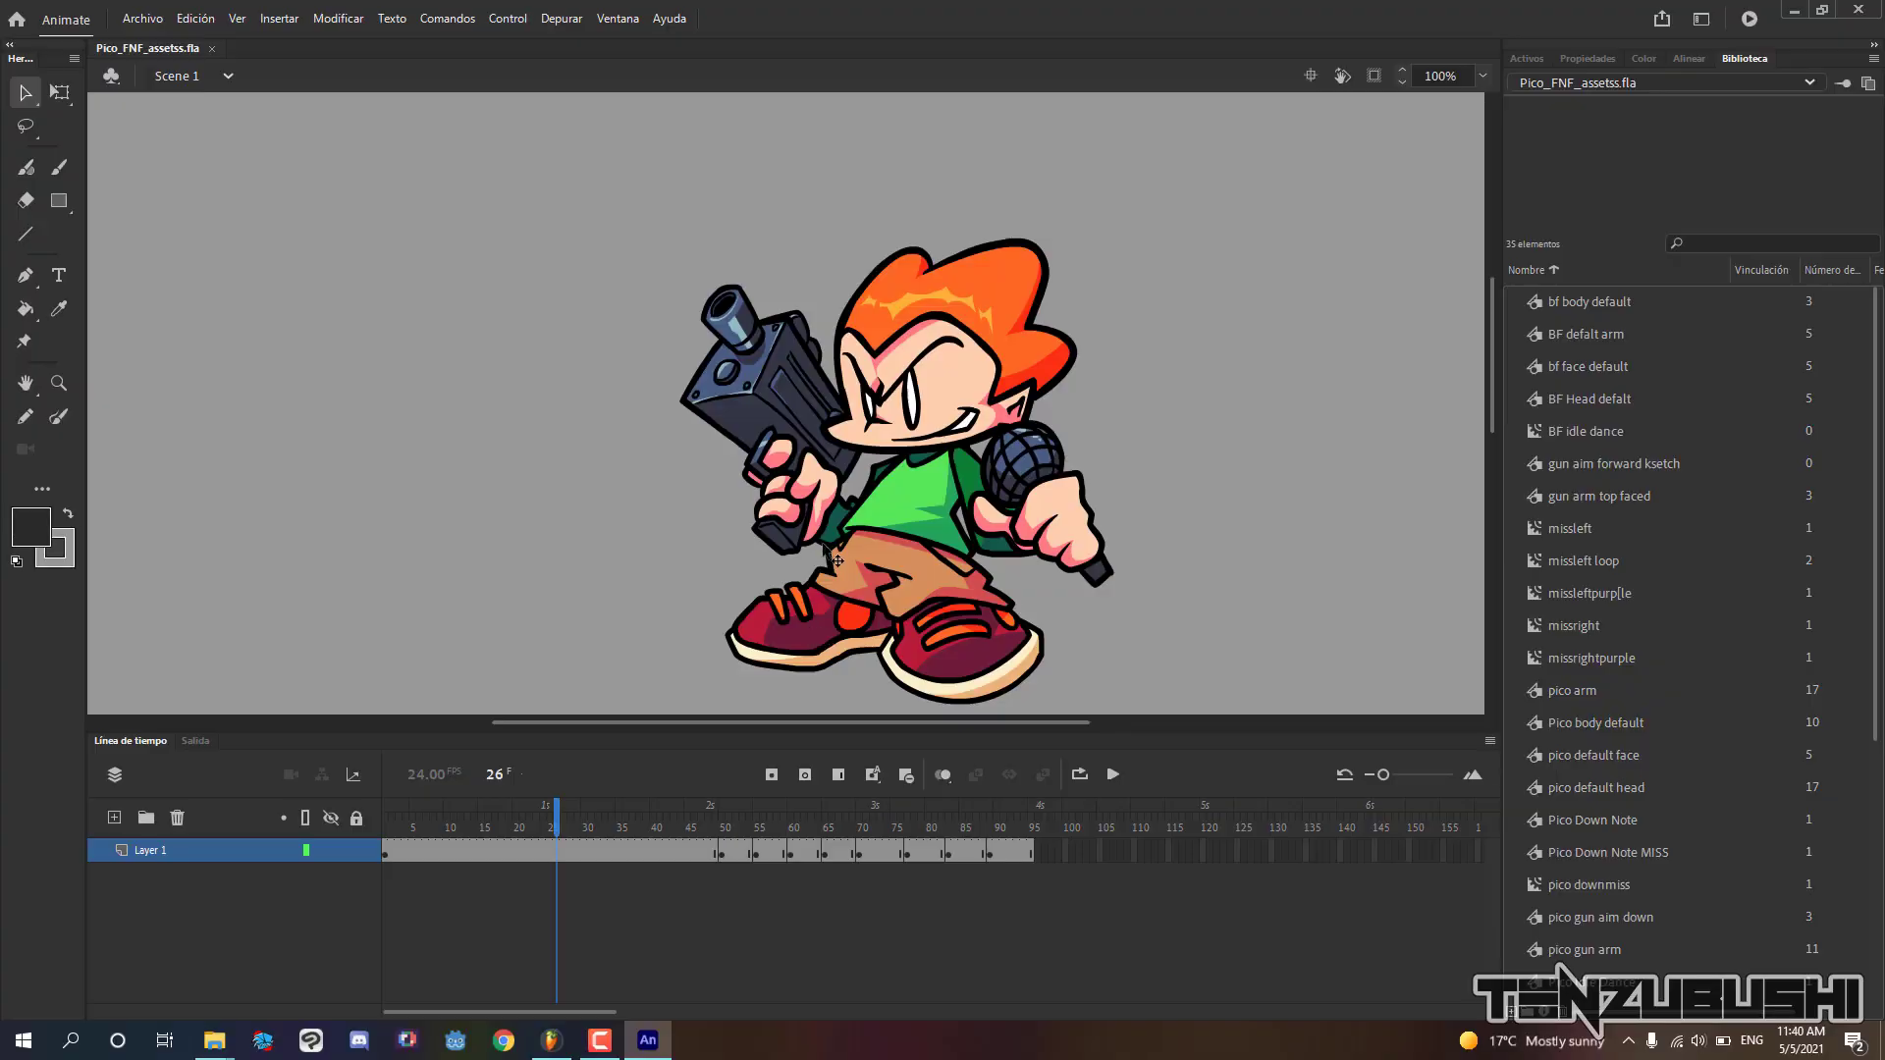
click(830, 550)
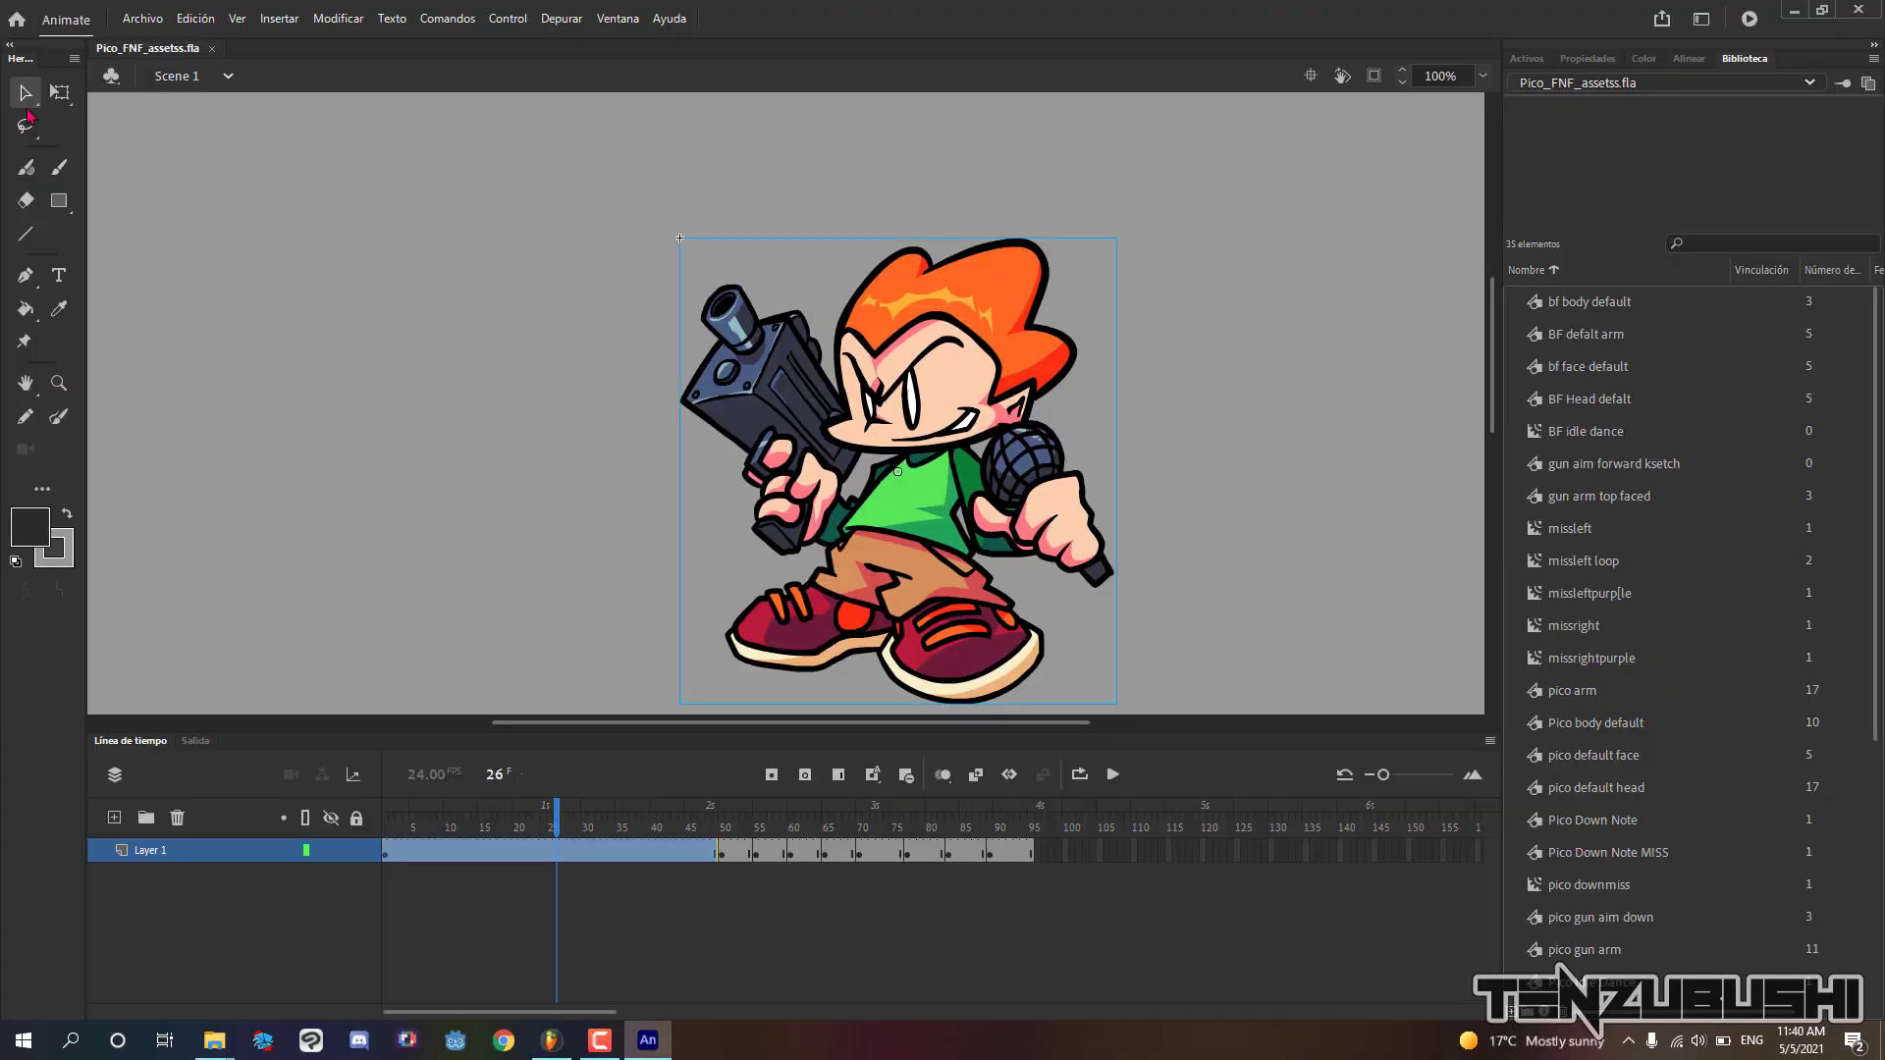
double_click(907, 392)
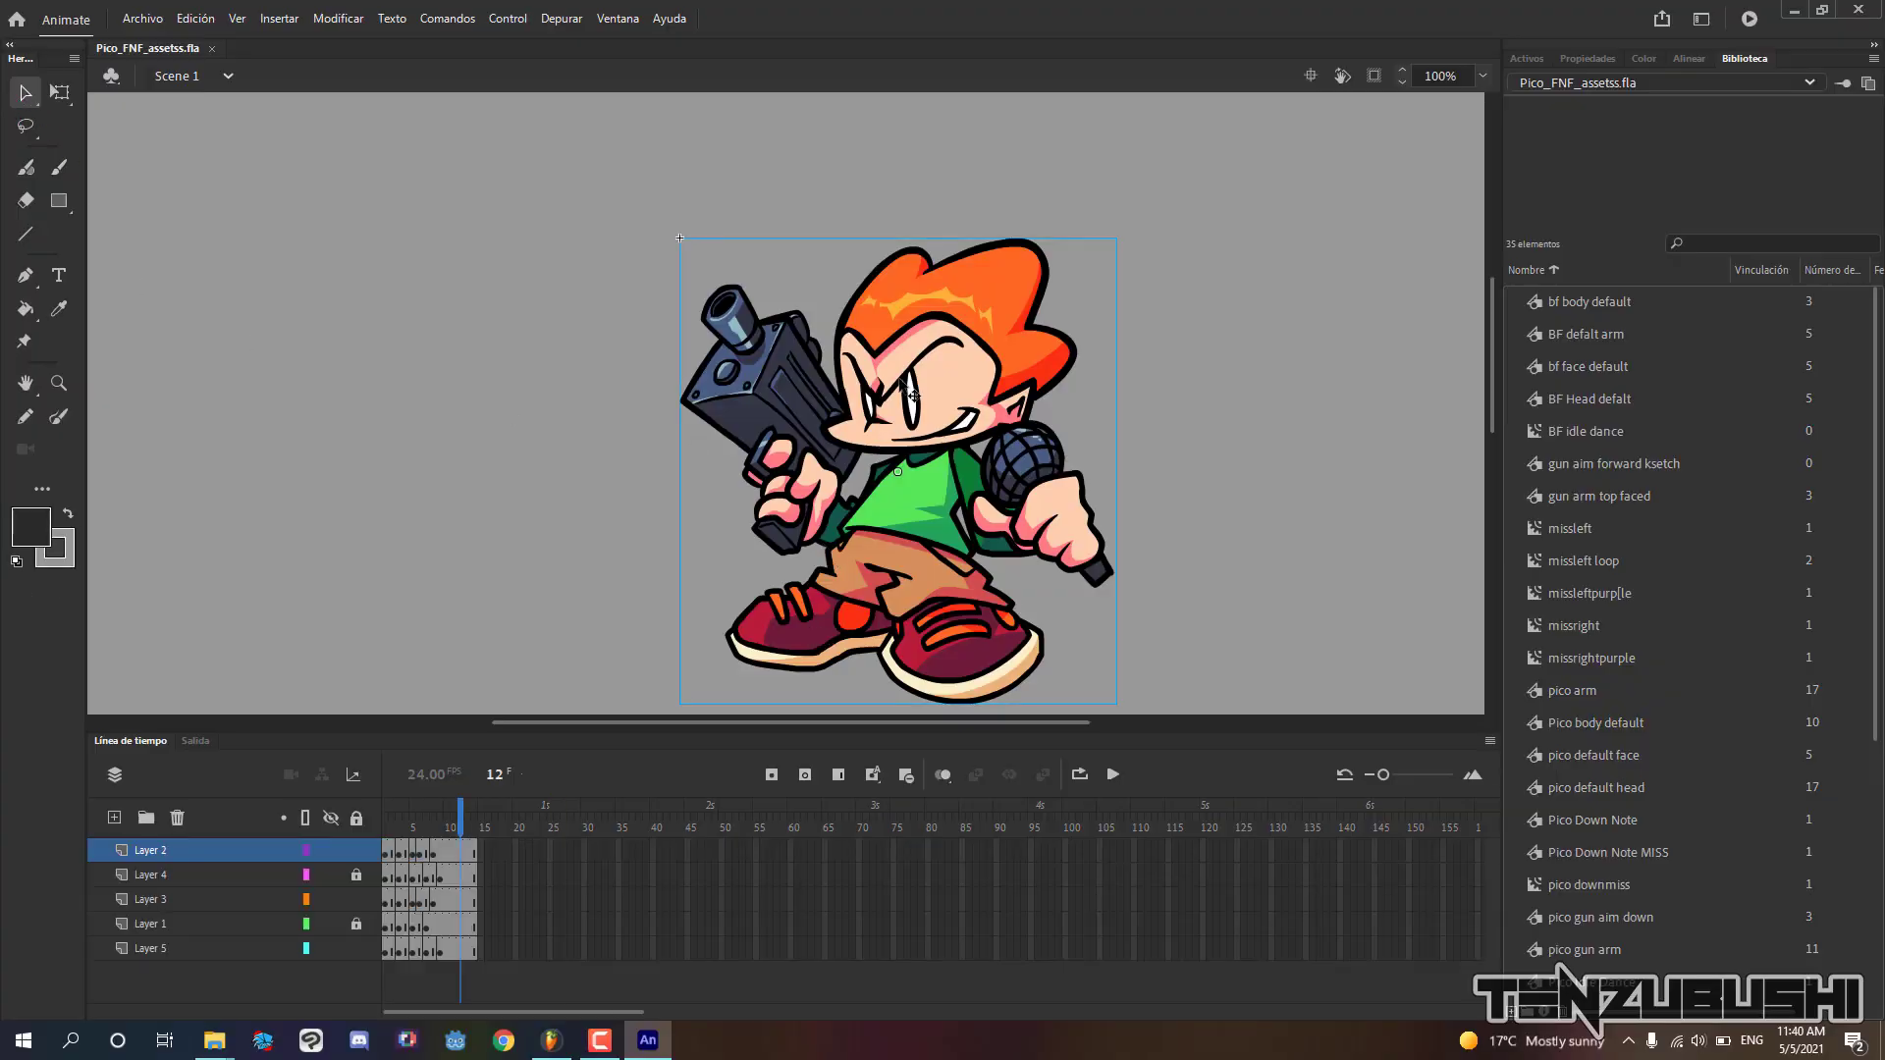
Scrub through the frames of the open Pico symbol and return to Layer 1 of the main timeline
mouse_move(417, 833)
mouse_down()
mouse_move(393, 834)
mouse_move(437, 834)
mouse_move(394, 842)
mouse_move(434, 832)
mouse_up()
key(ctrl+e)
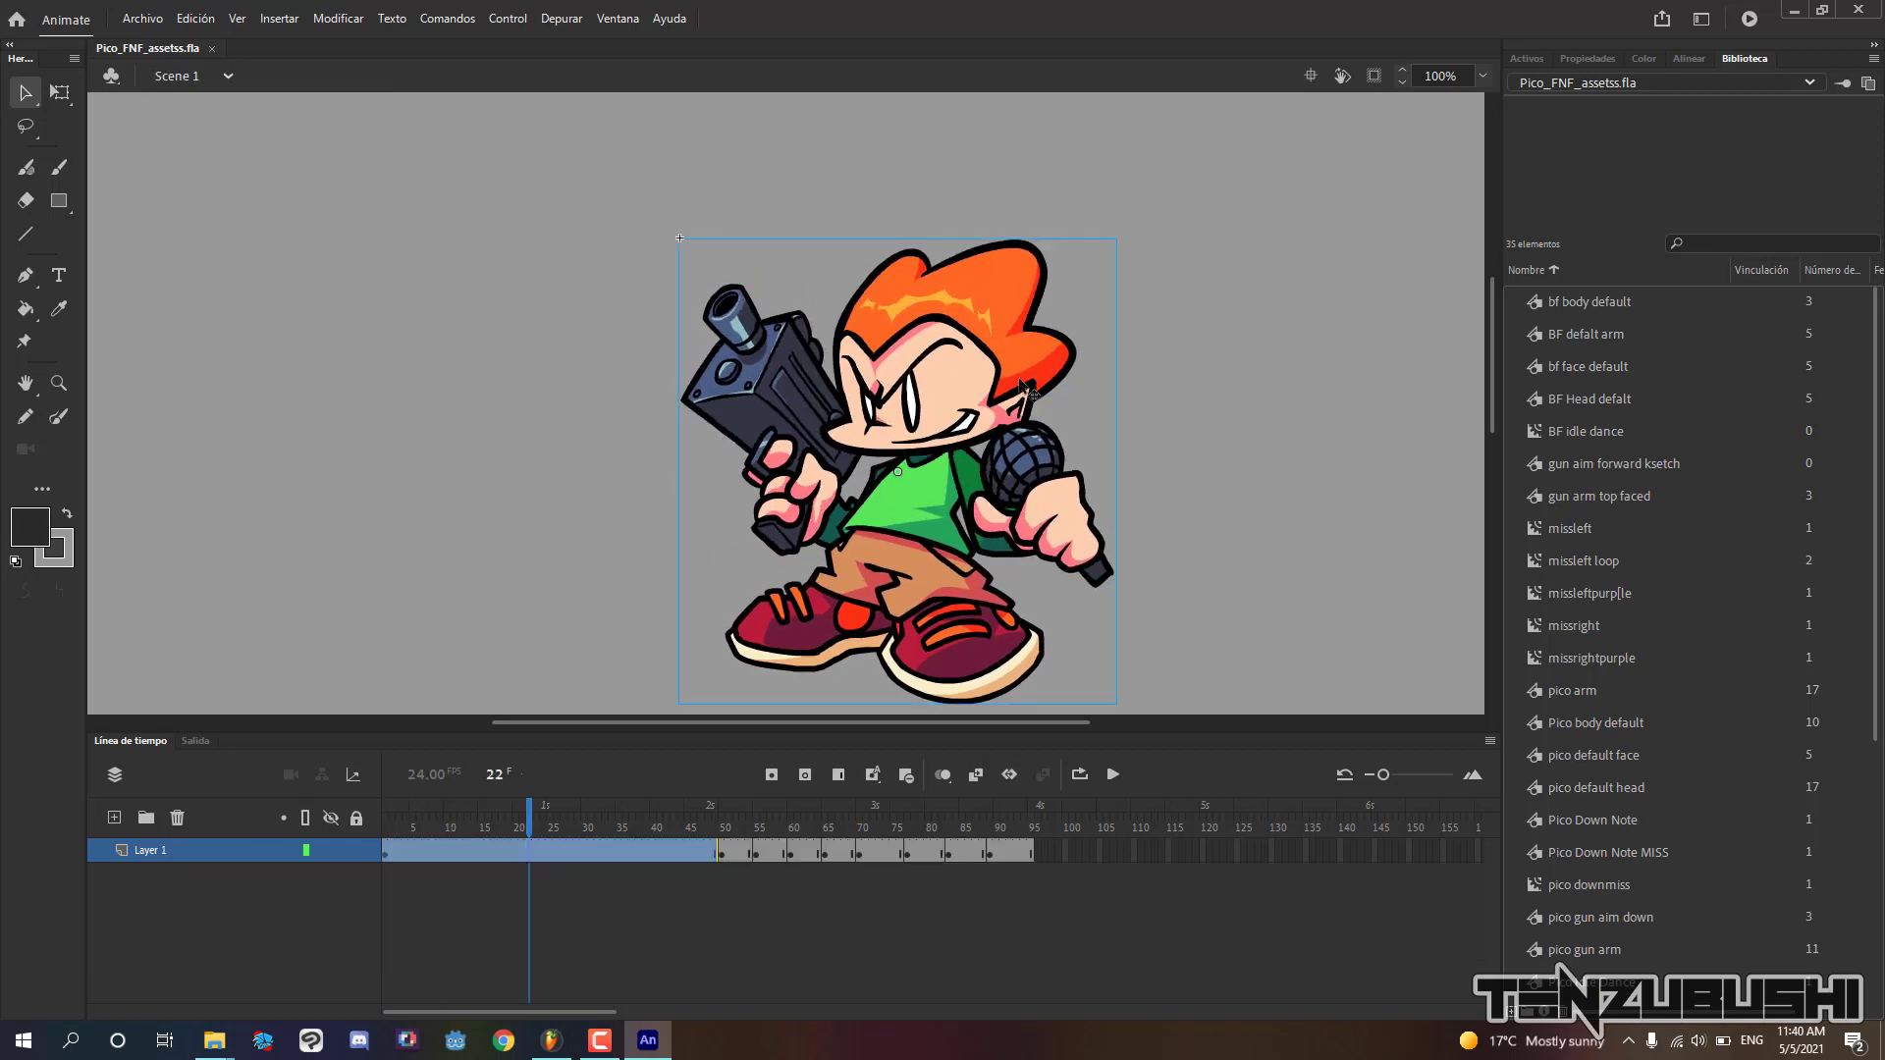
double_click(586, 861)
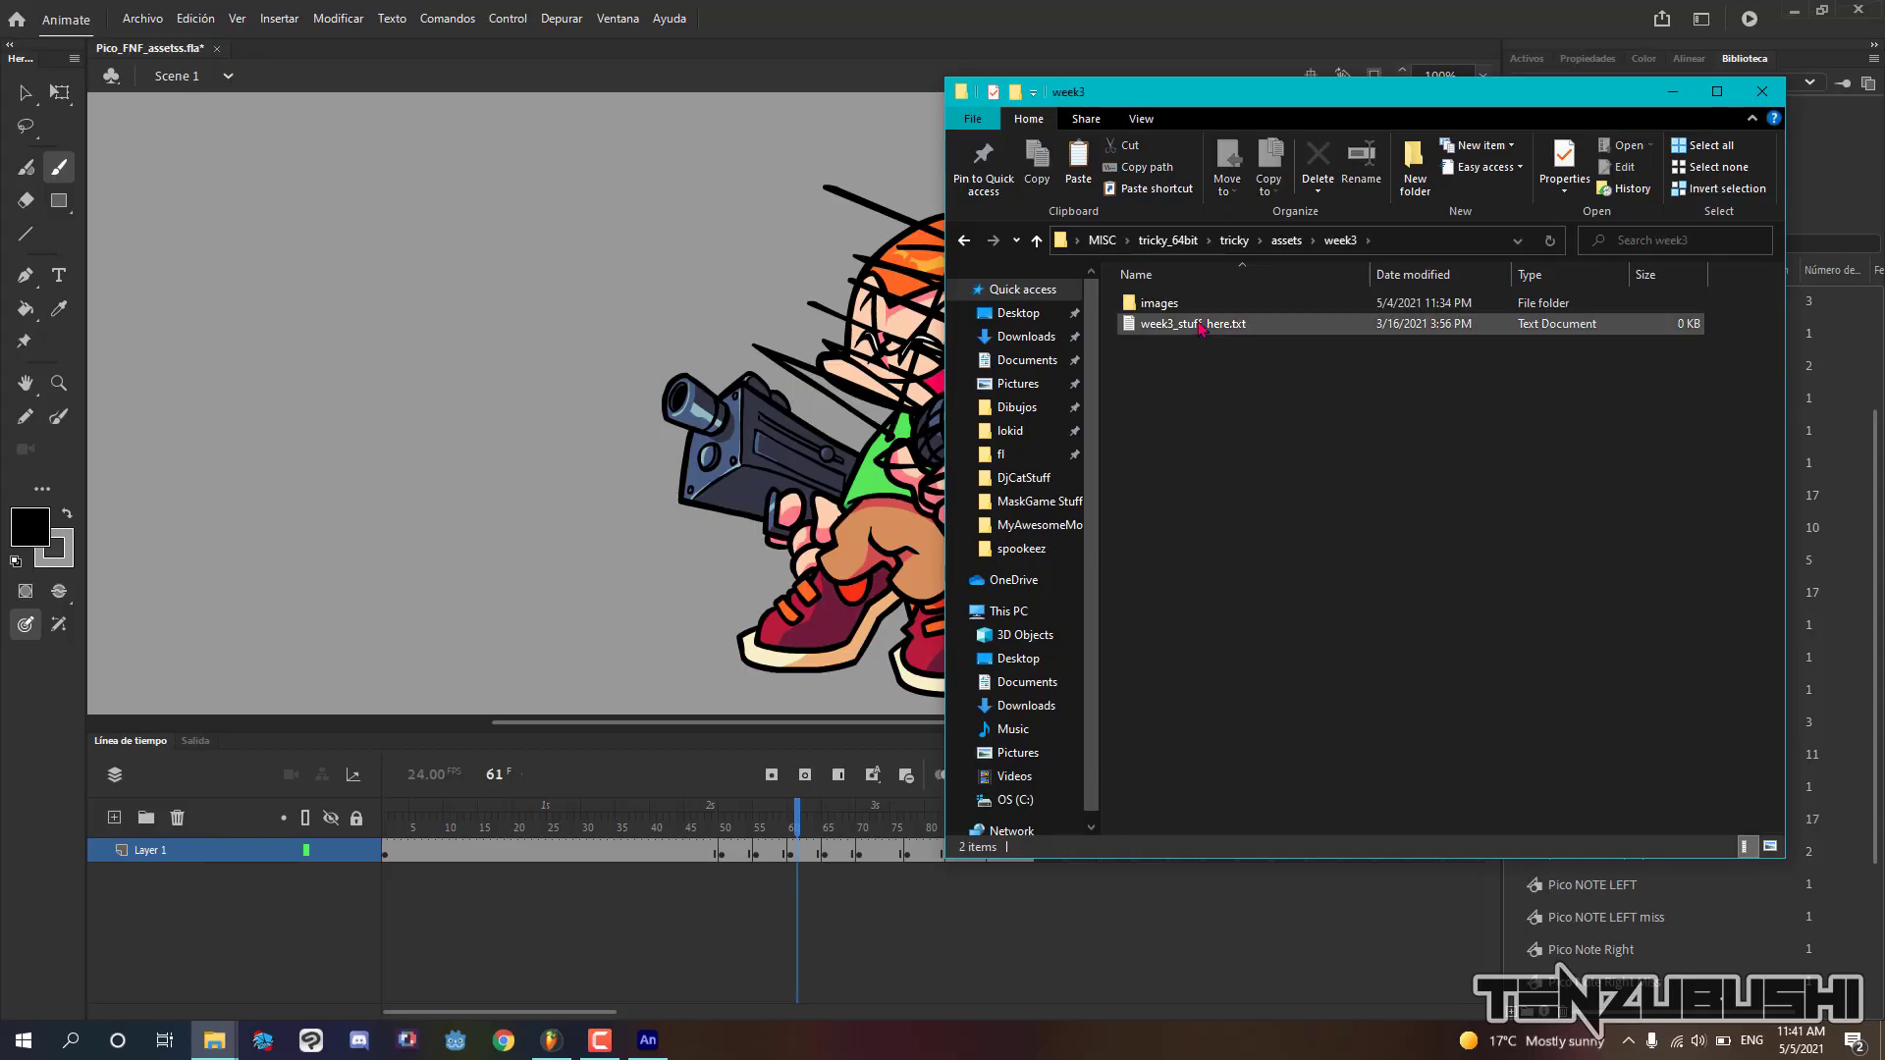
In File Explorer, open the images folder inside week3 of the tricky assets and display its files as large thumbnails
double_click(1178, 304)
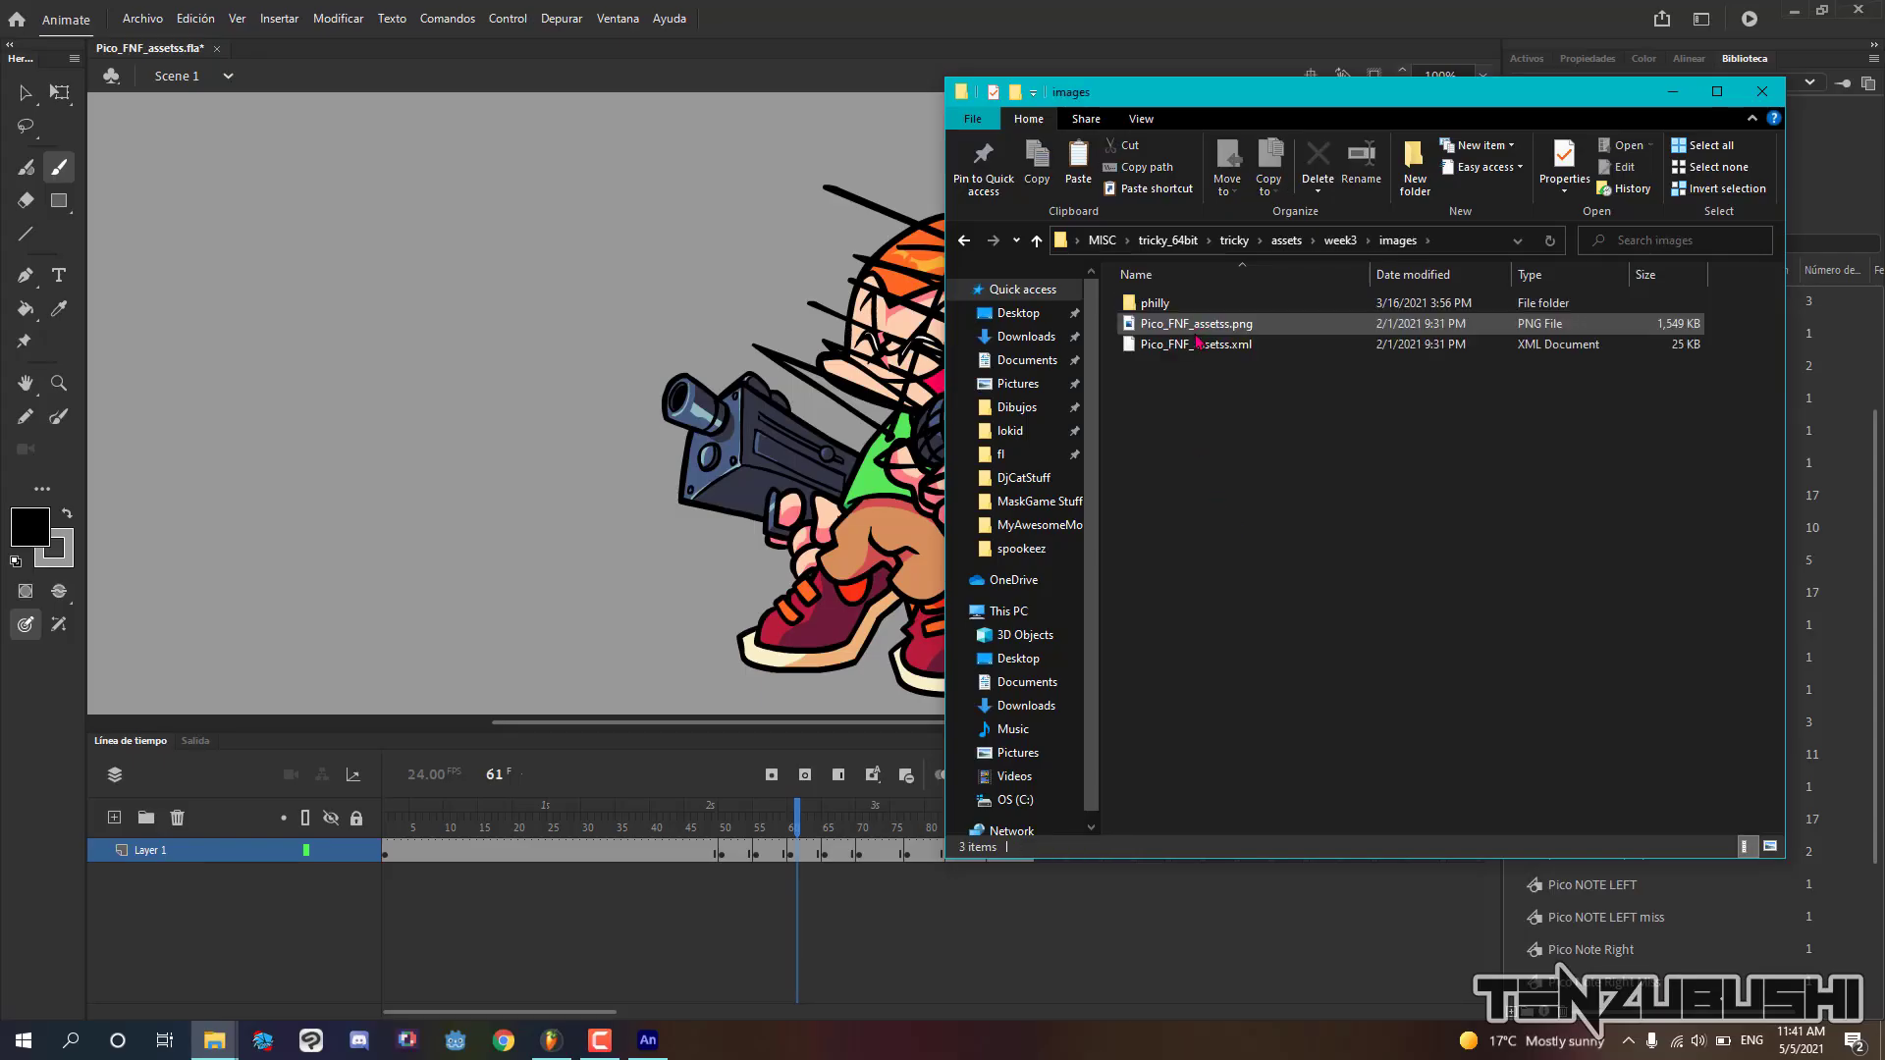
scroll(1248, 396, up, 1)
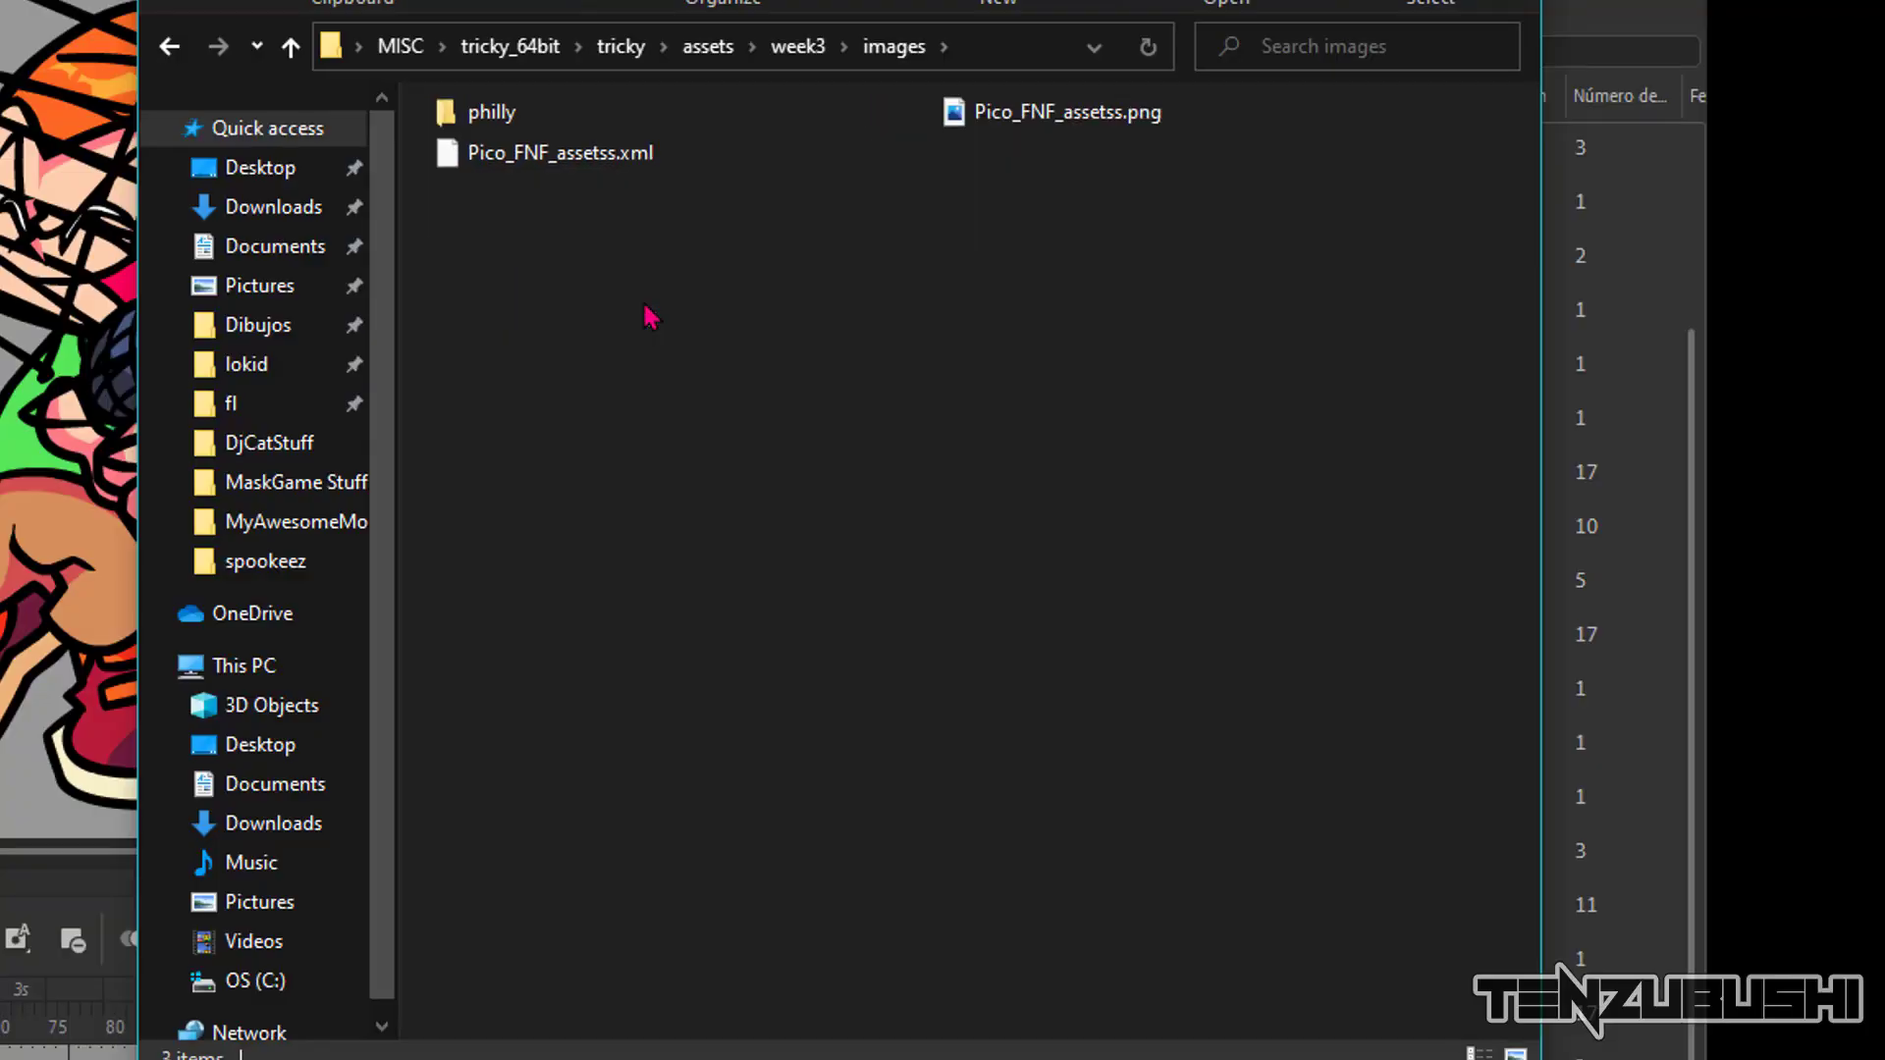
scroll(648, 316, up, 2)
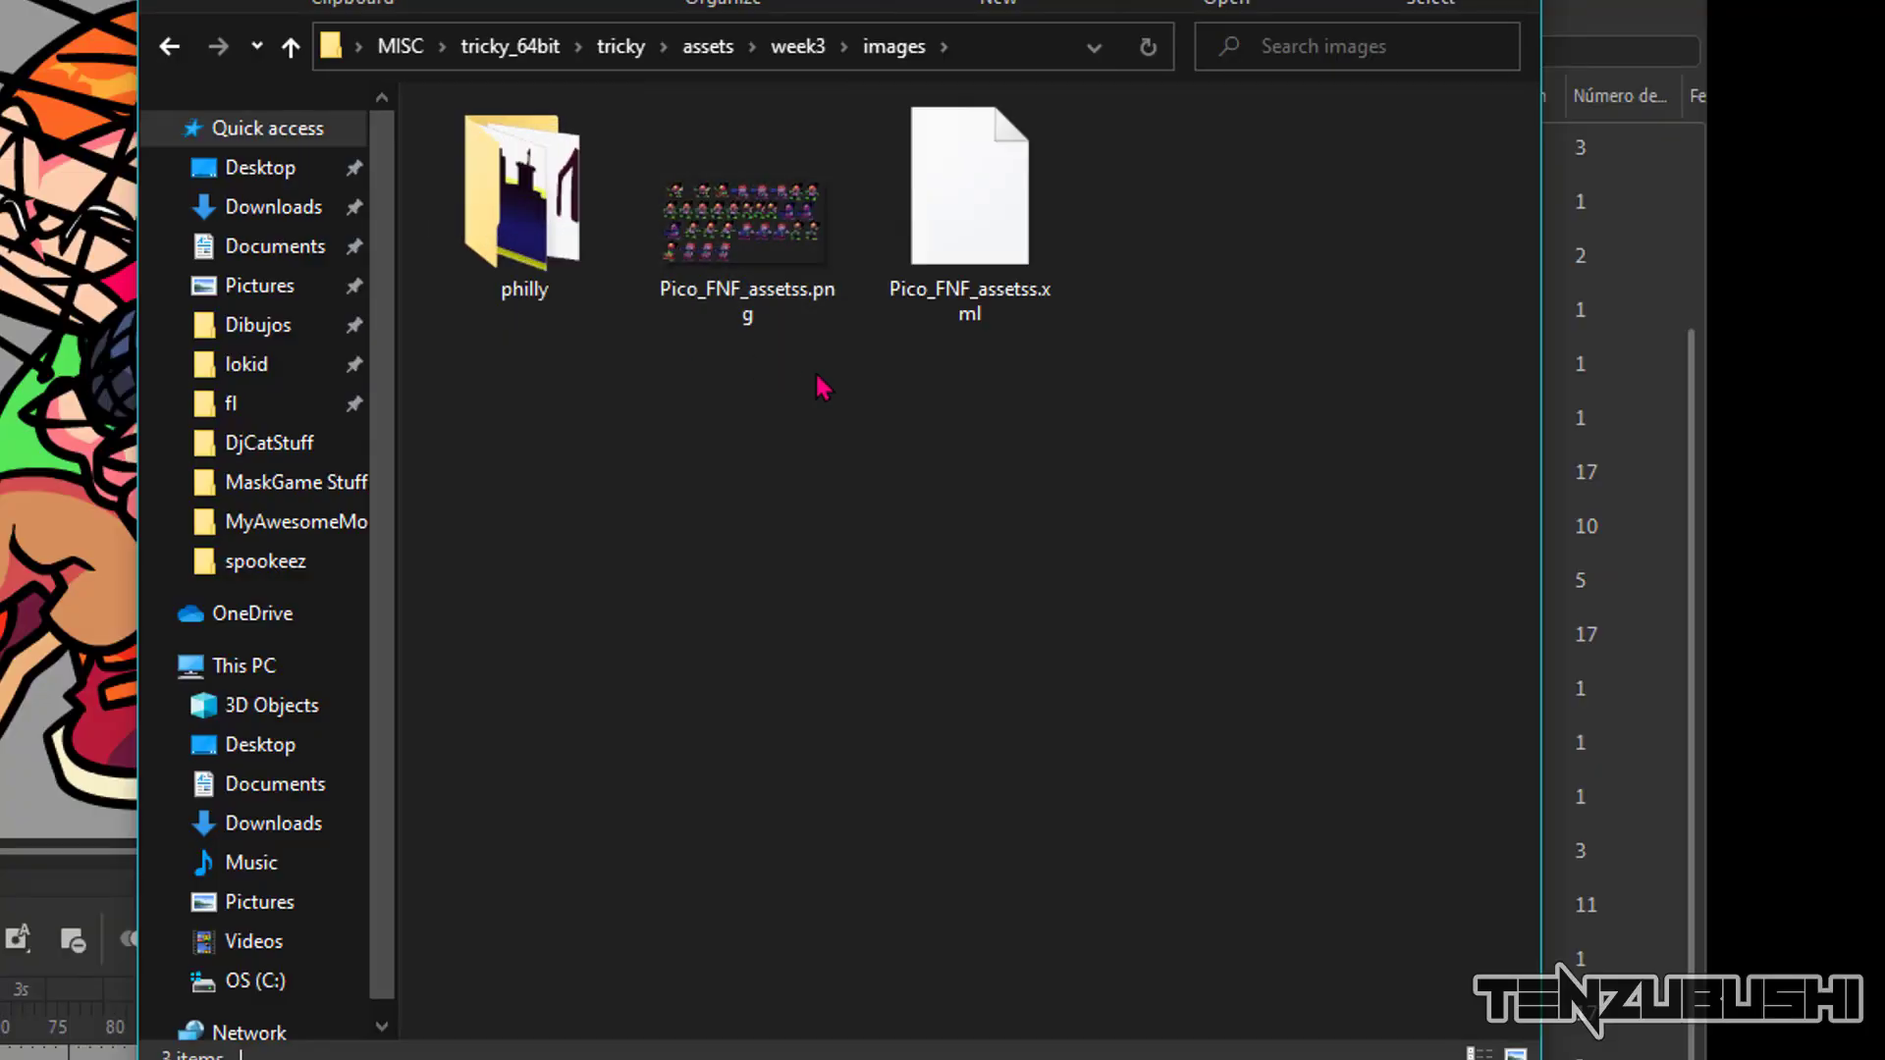
Open Pico_FNF_assetss.xml and examine the animation names listed for the Pico sprites
drag(1217, 545, 671, 165)
click(959, 561)
double_click(967, 285)
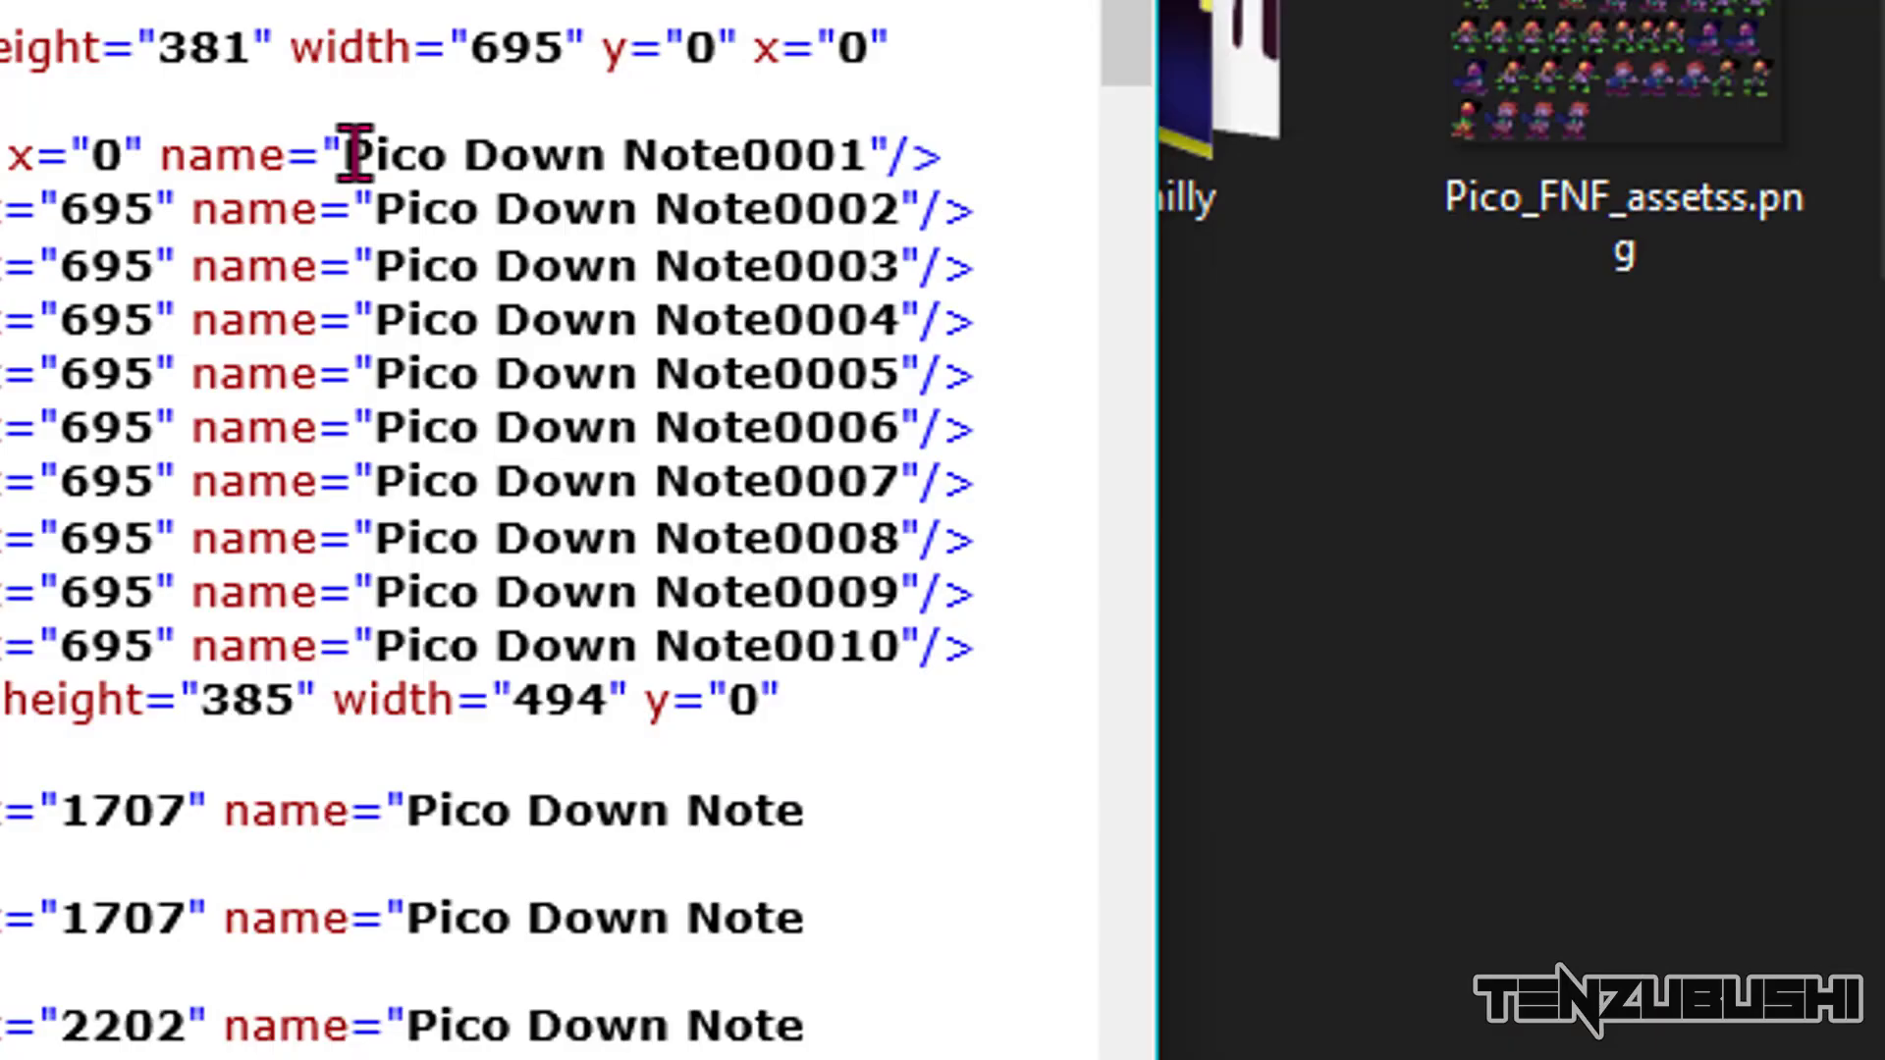
drag(939, 373, 1069, 382)
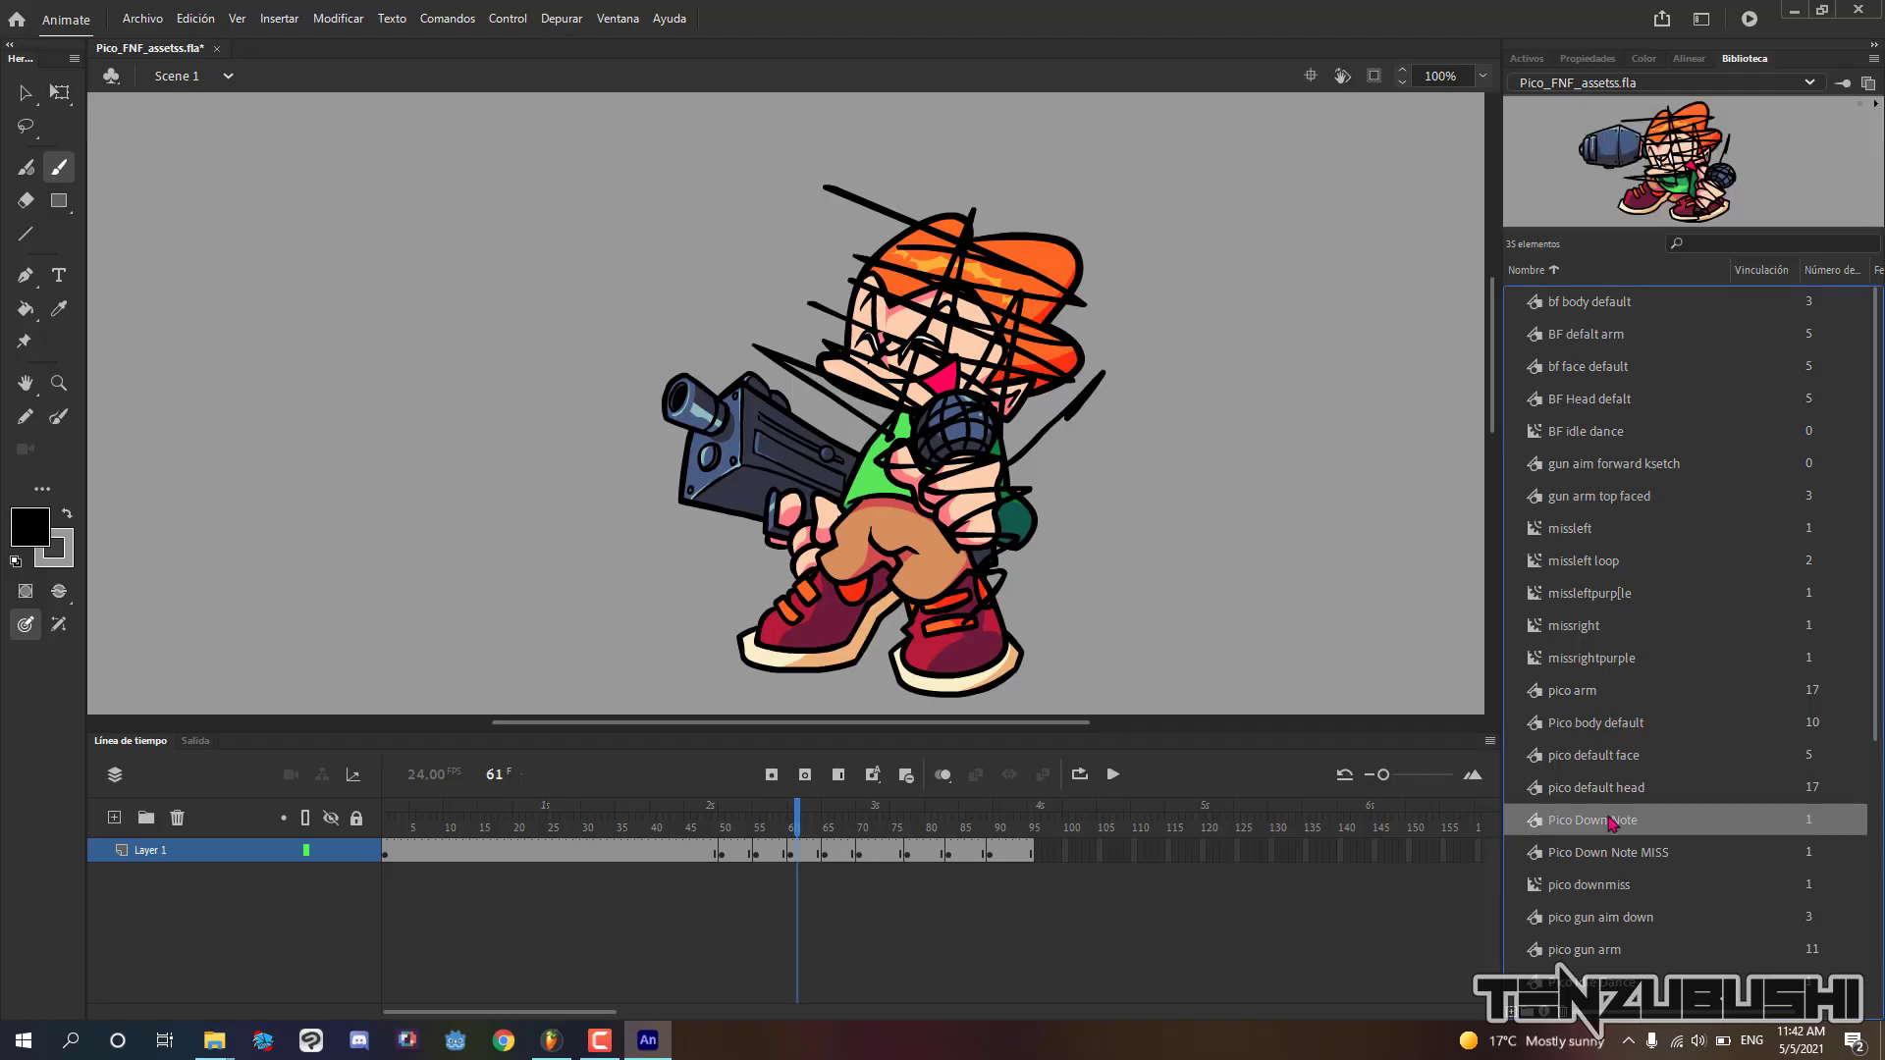
In Adobe Animate, select Pico's idle dance and all directional note and miss symbols in the library, and start generating a sprite sheet from them
scroll(1631, 844, down, 3)
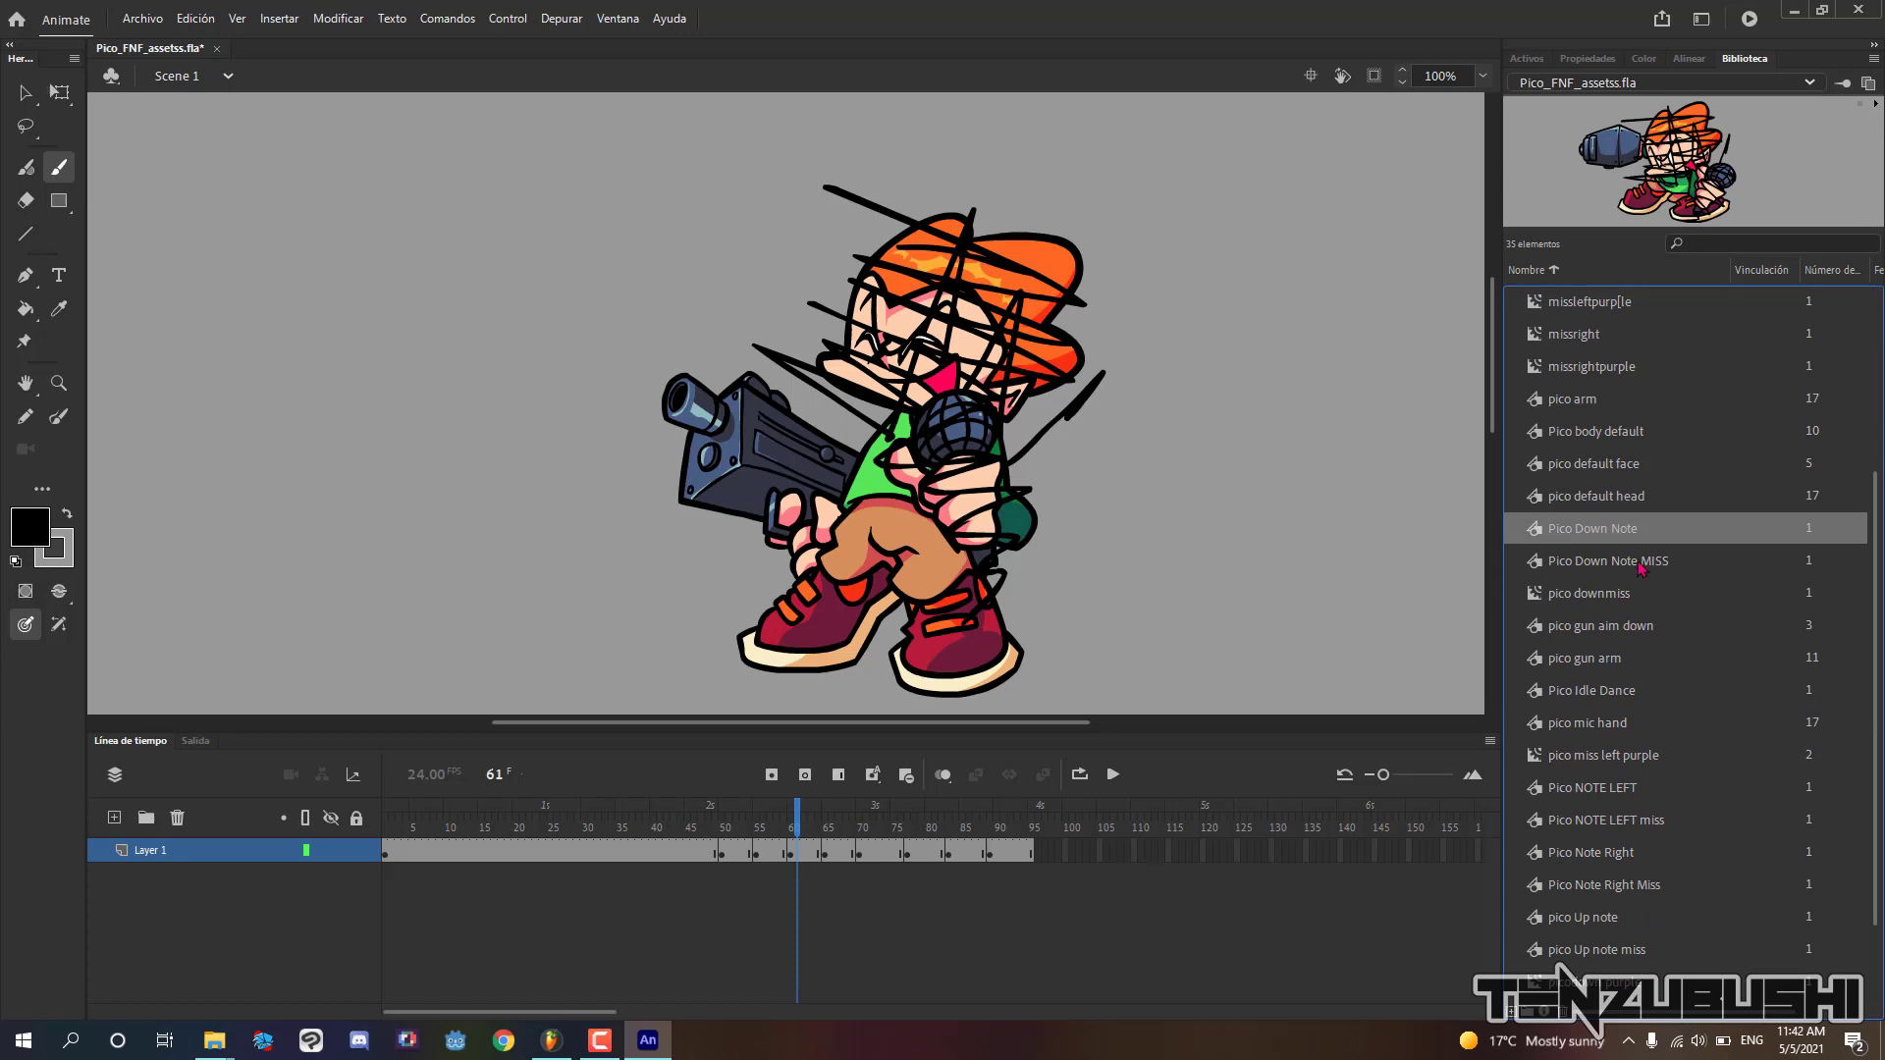
ctrl+click(1635, 563)
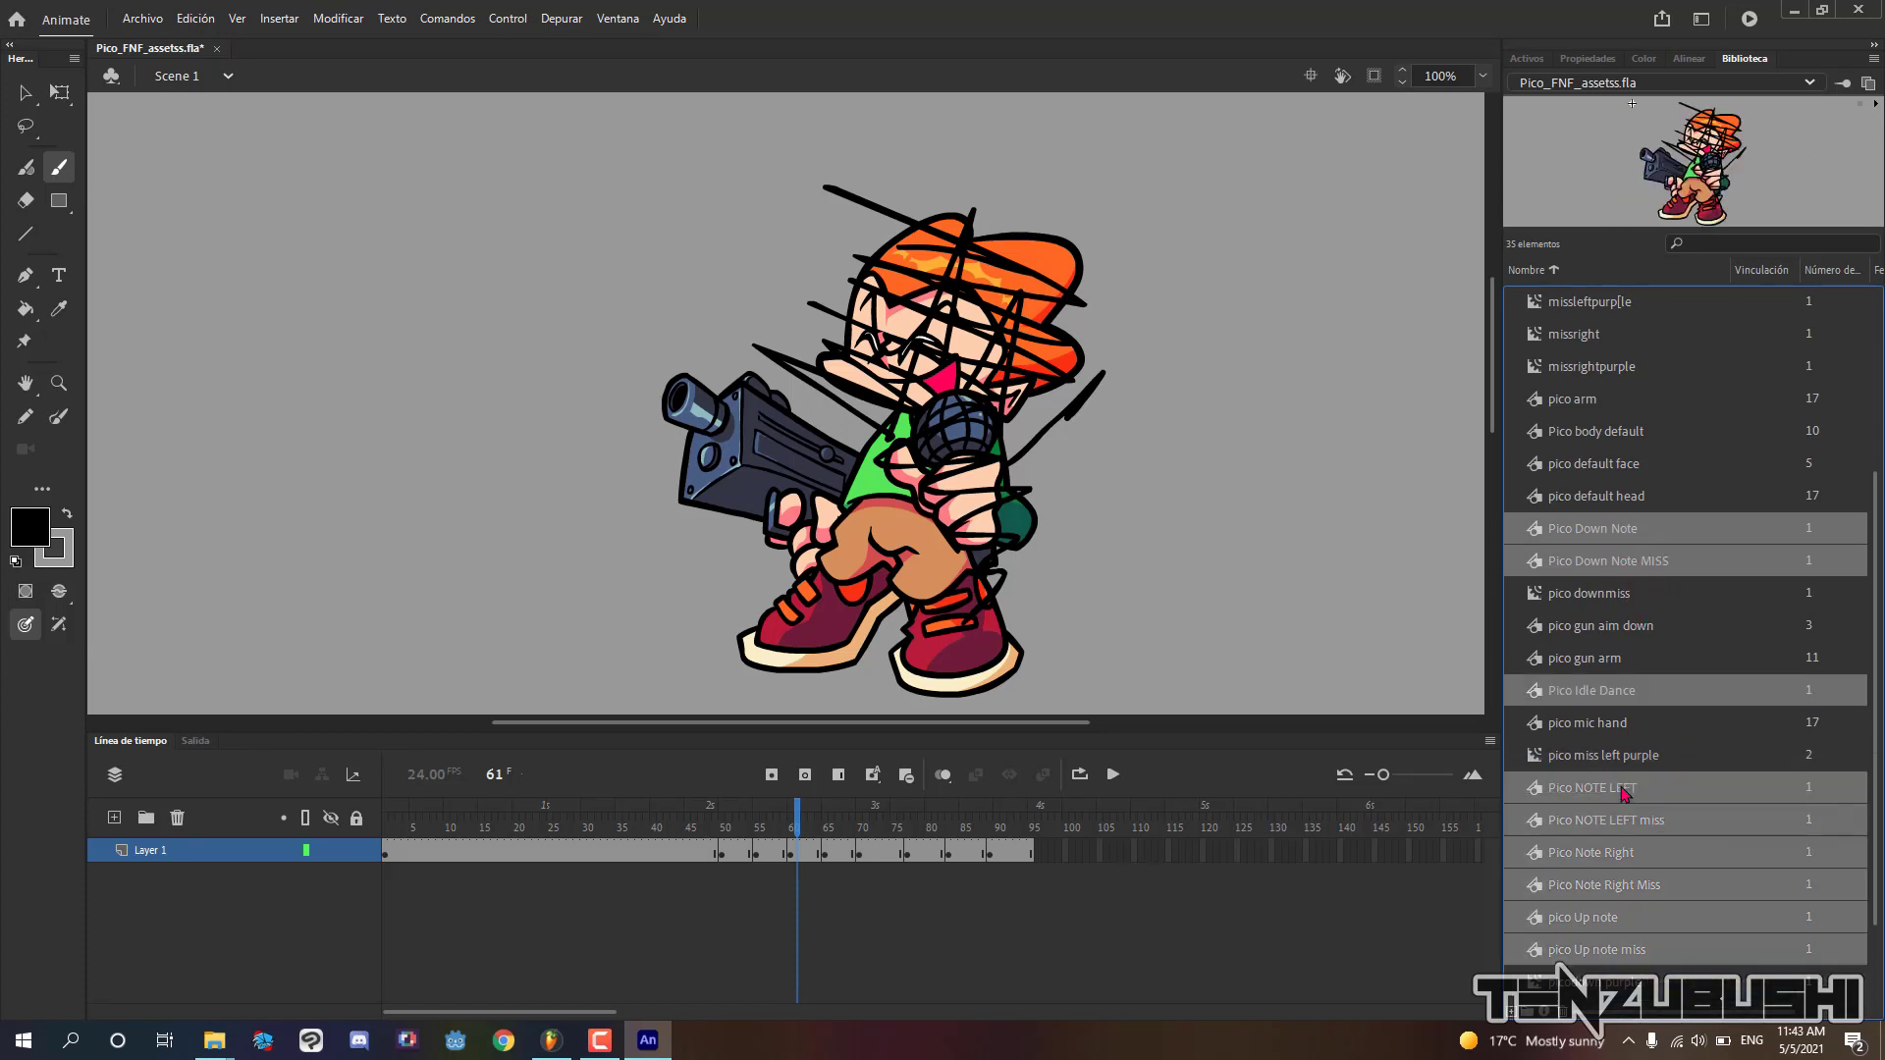
right_click(1615, 791)
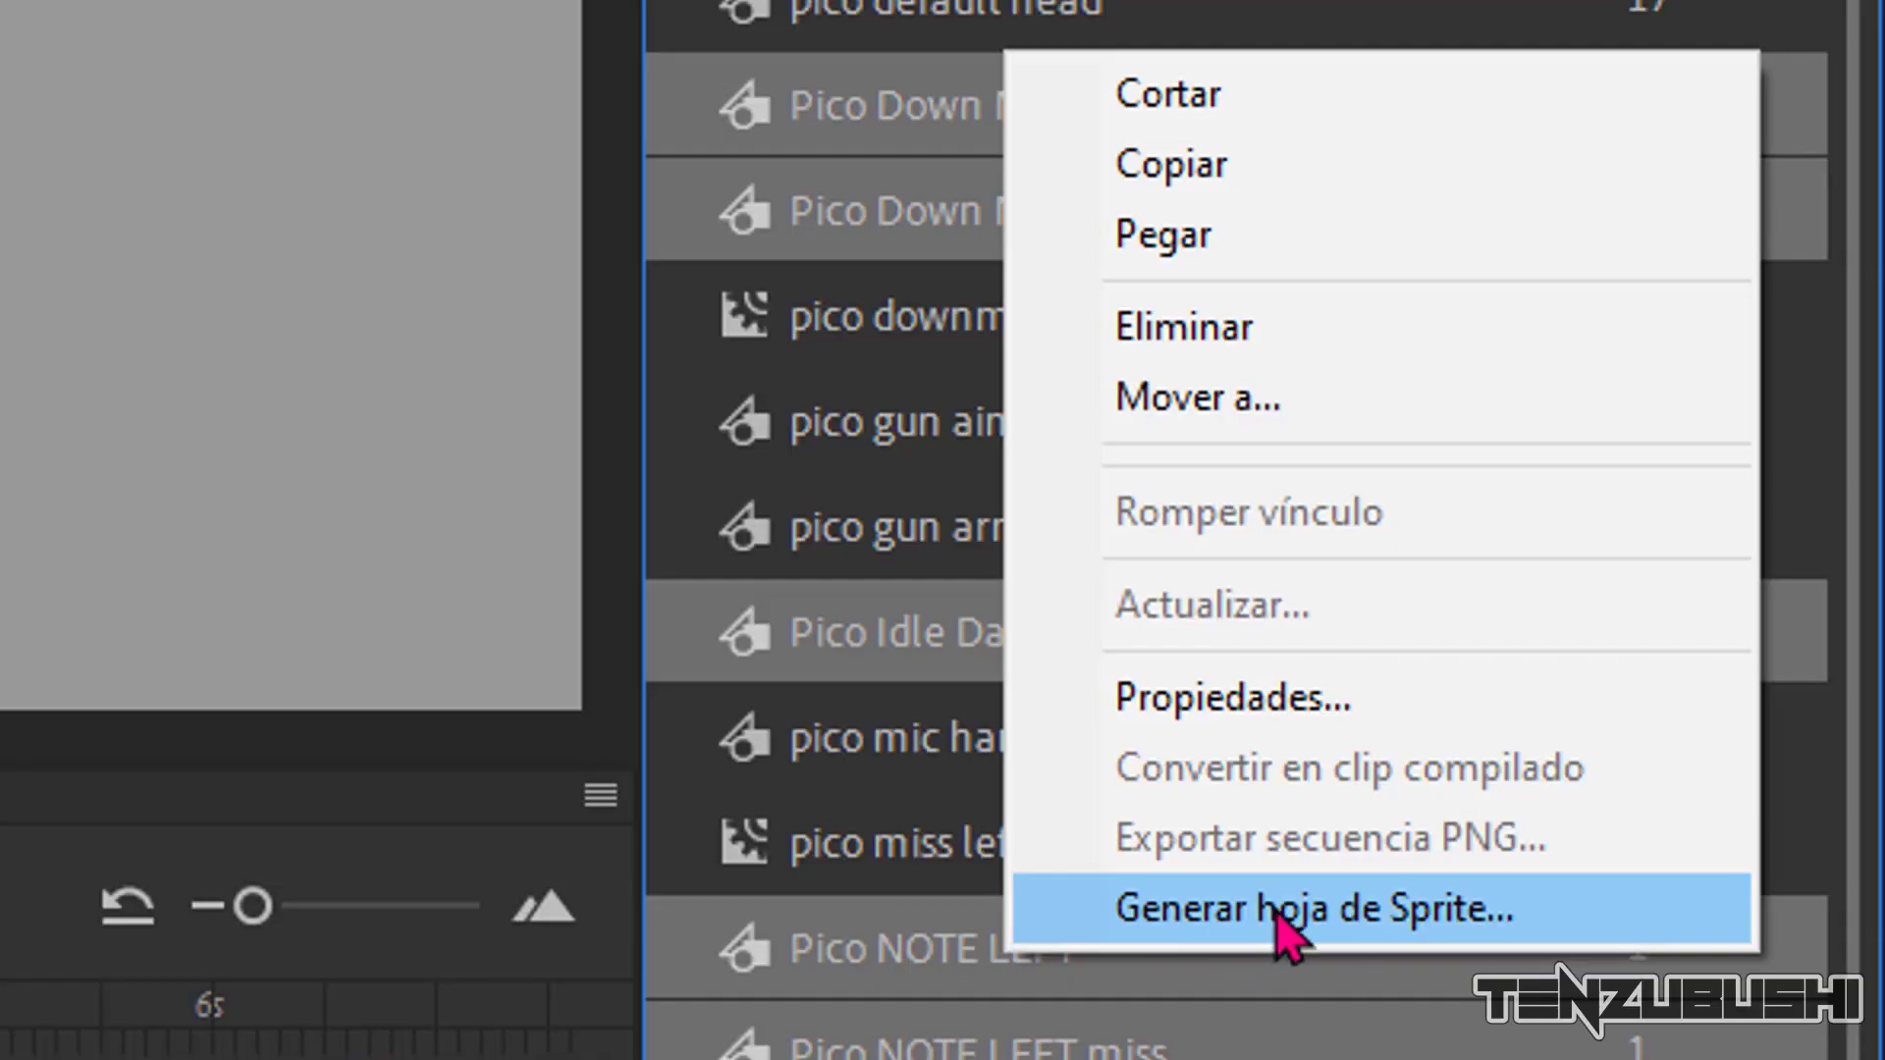
click(1278, 918)
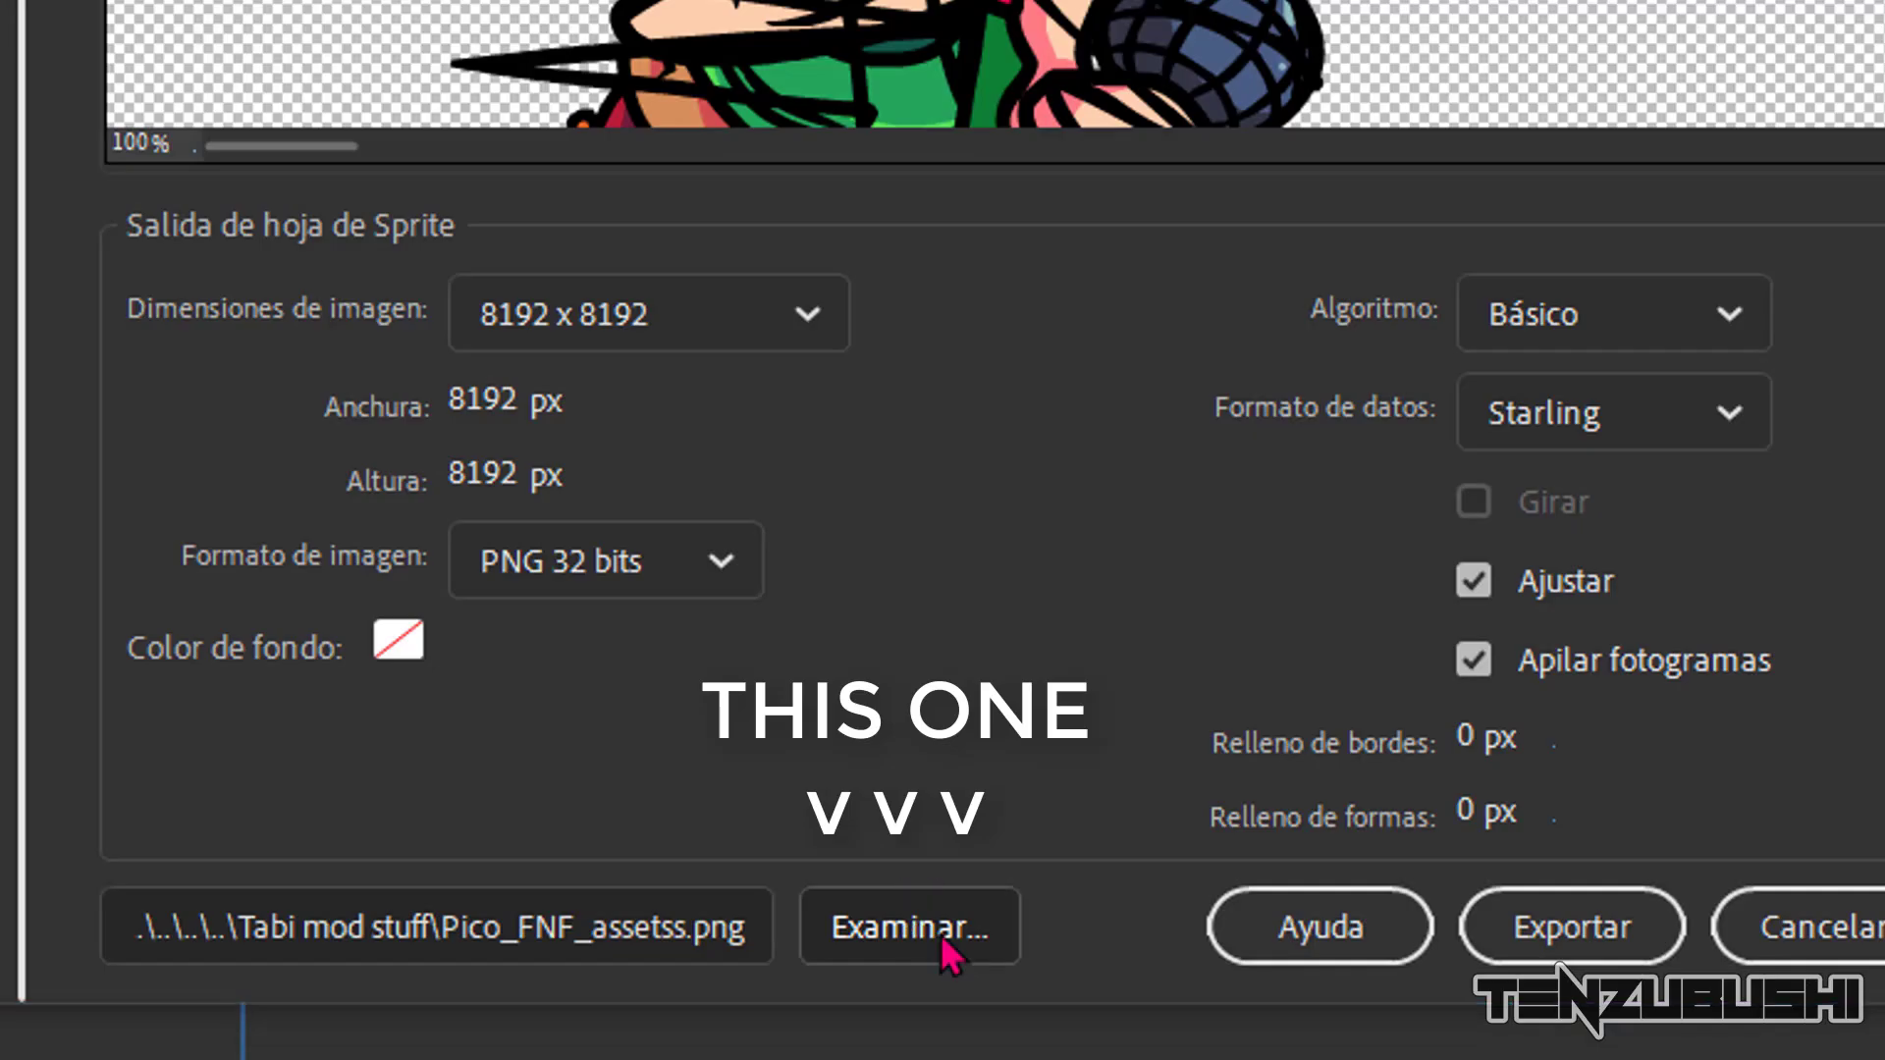
Browse for the destination of Pico_FNF_assetss.png and choose the MyAwesomeMod folder
click(1059, 845)
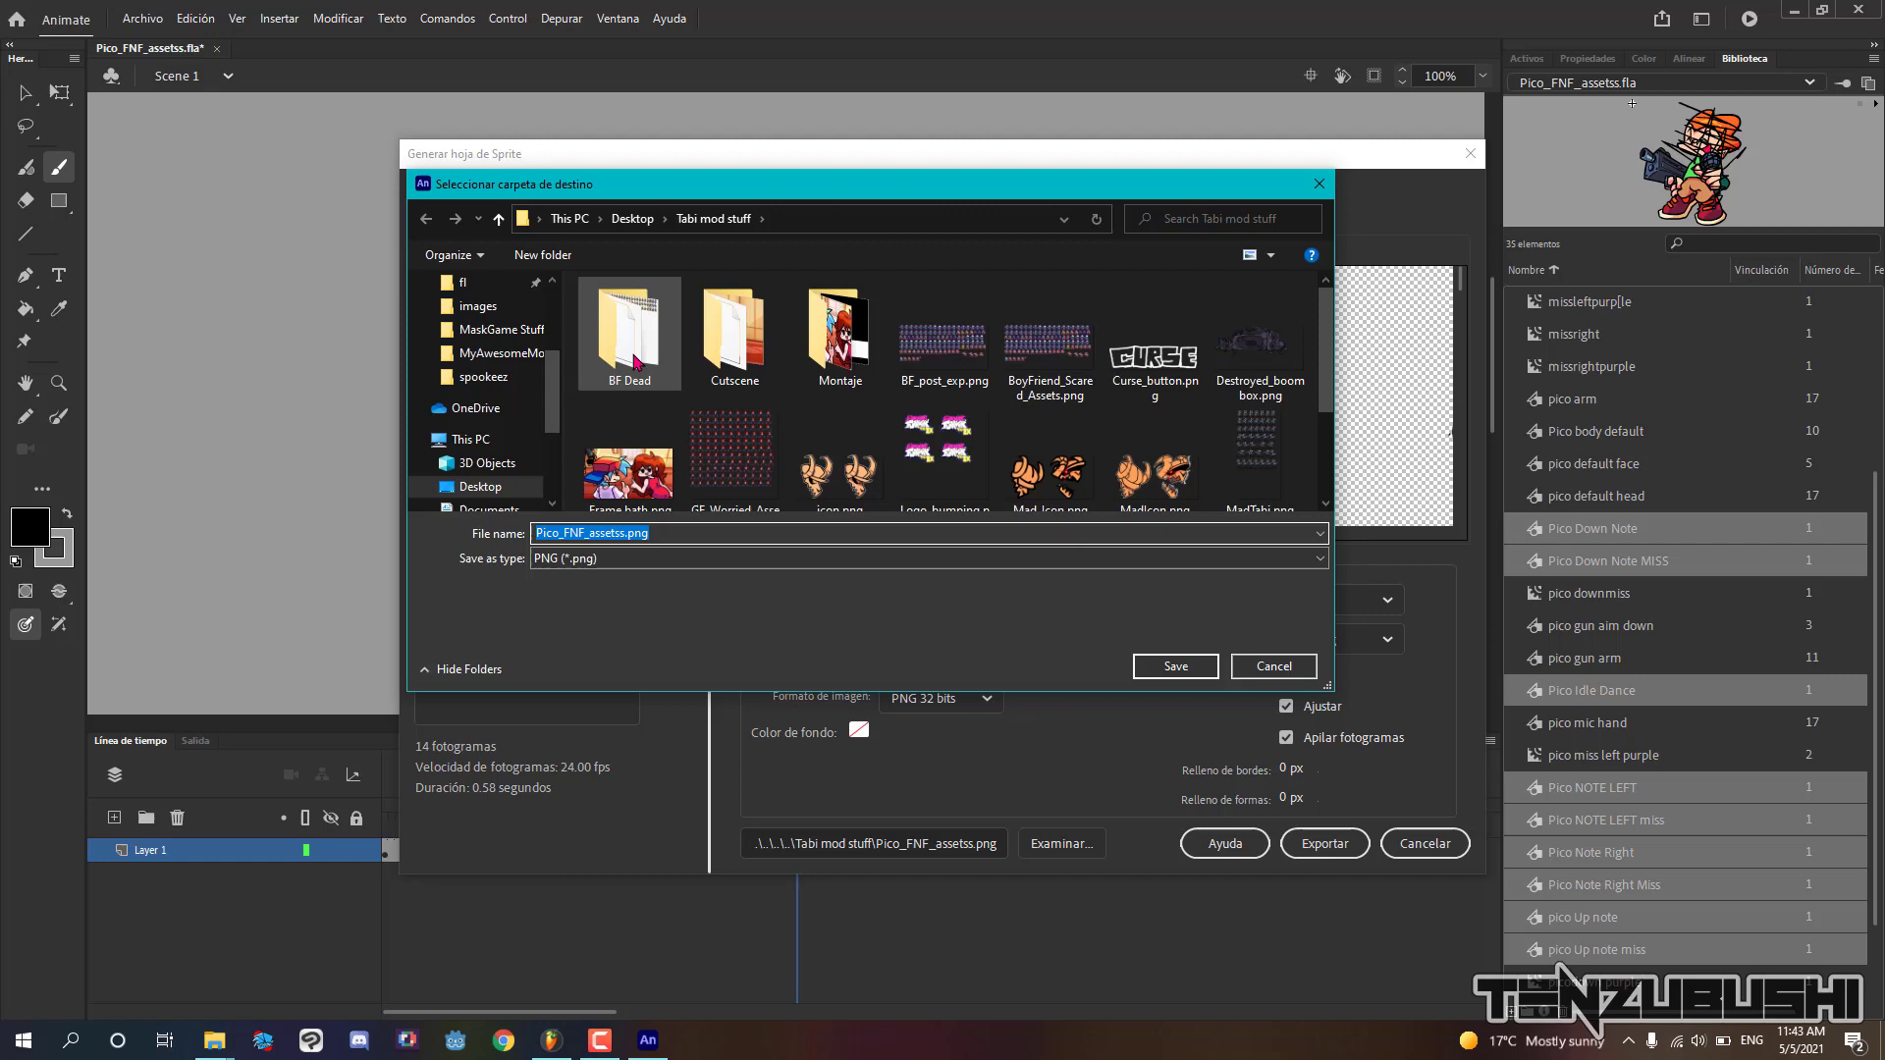
scroll(512, 388, up, 2)
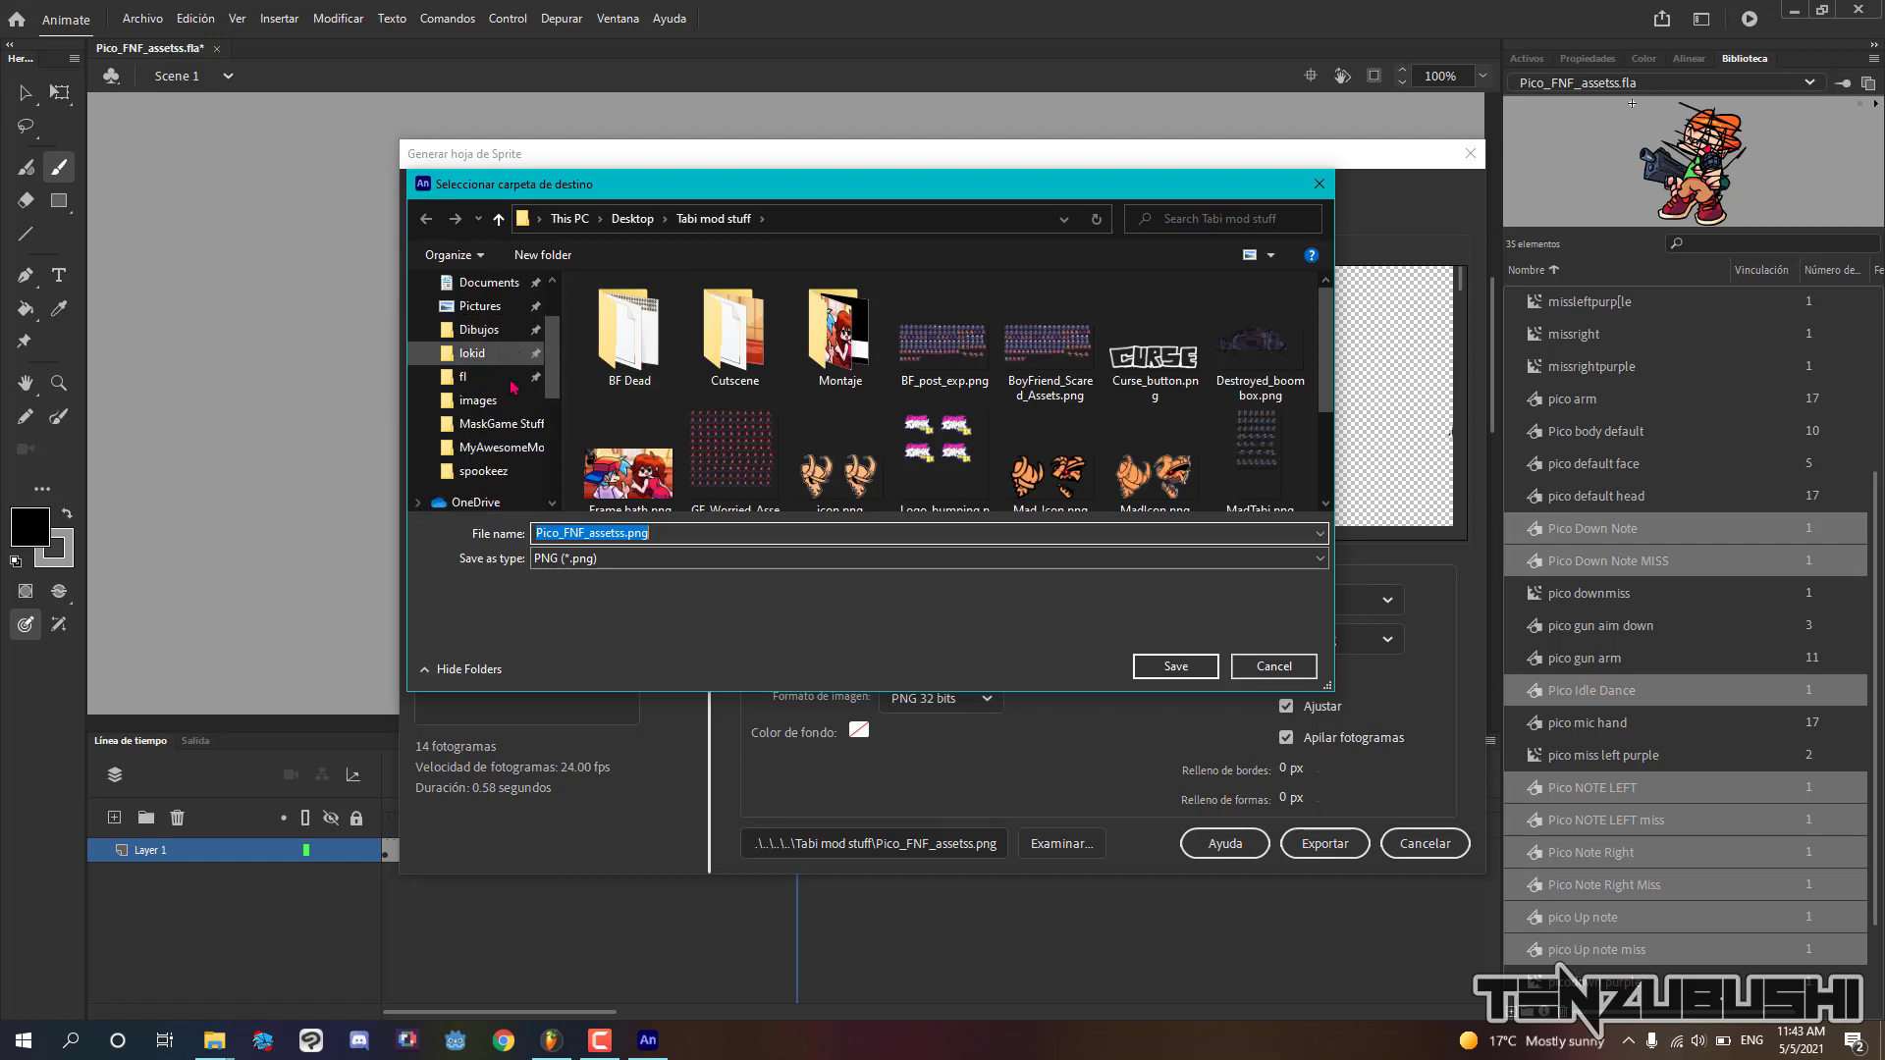
click(505, 450)
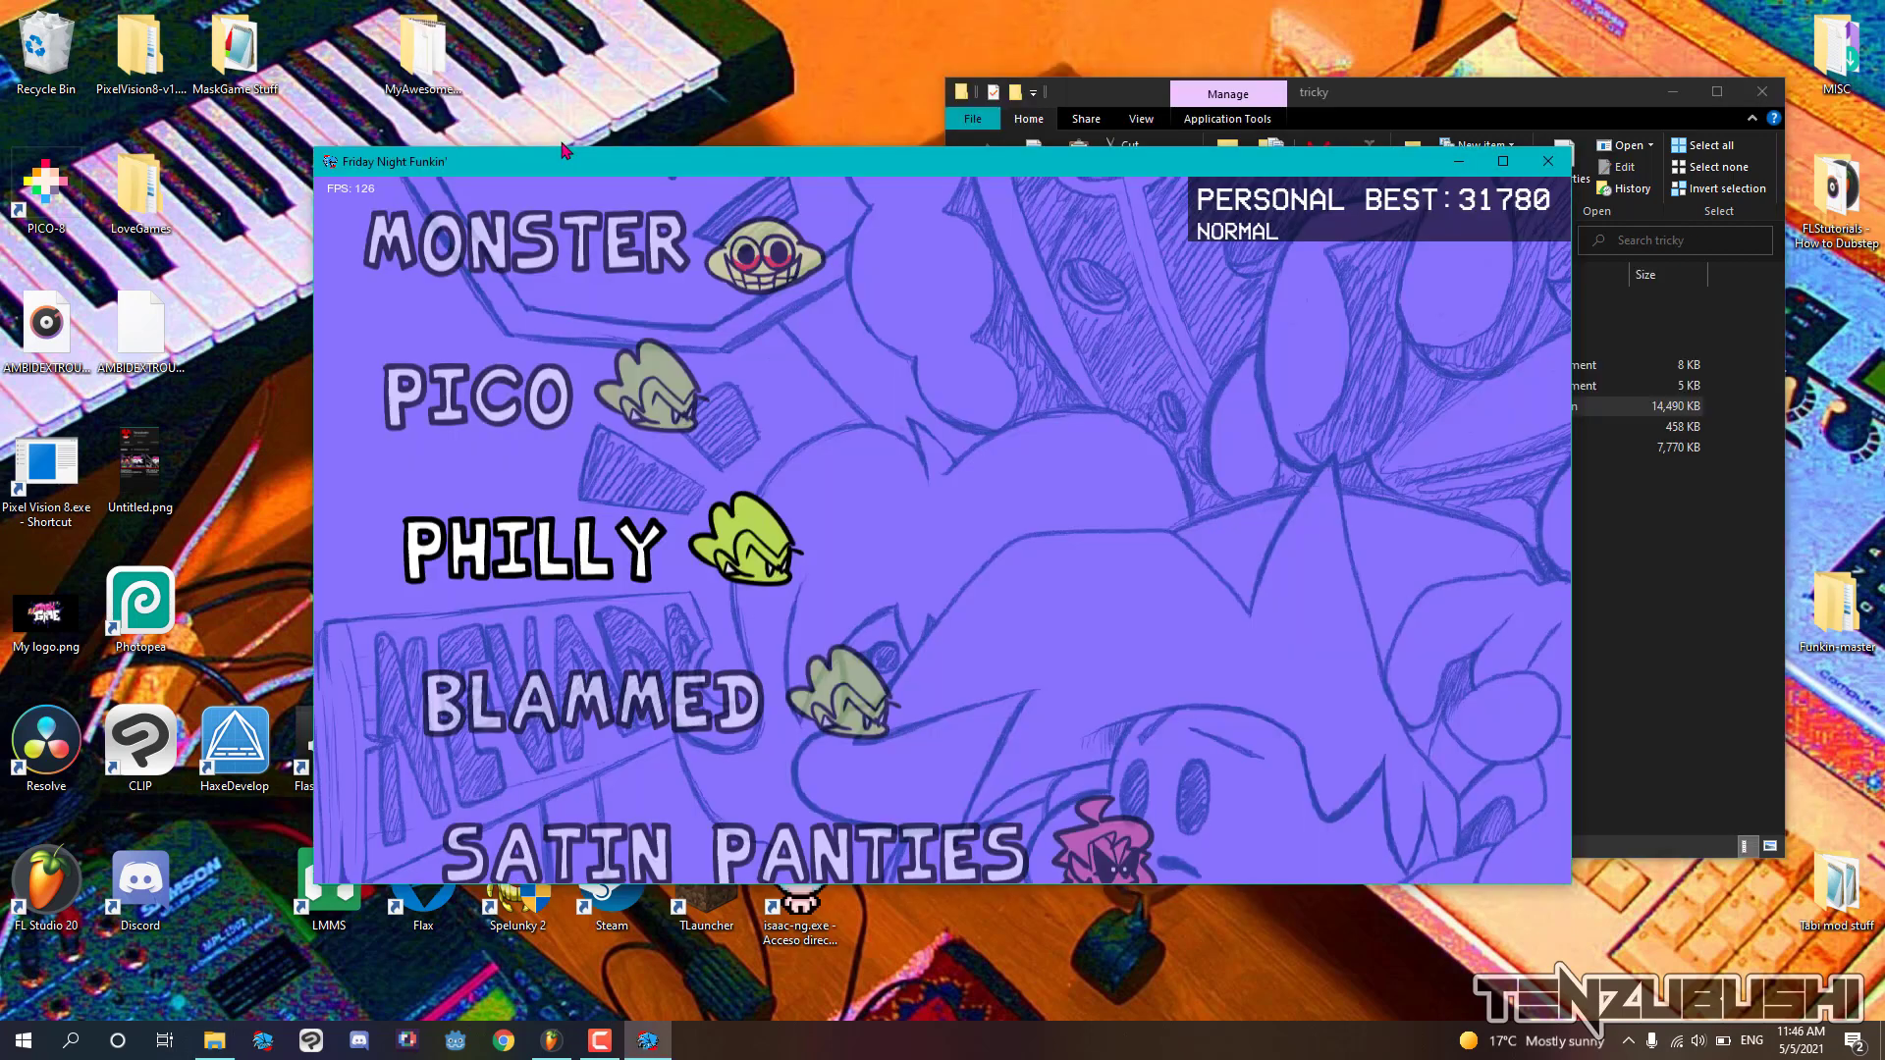
Switch to the Friday Night Funkin' game and start the song Philly on Normal difficulty
key(Return)
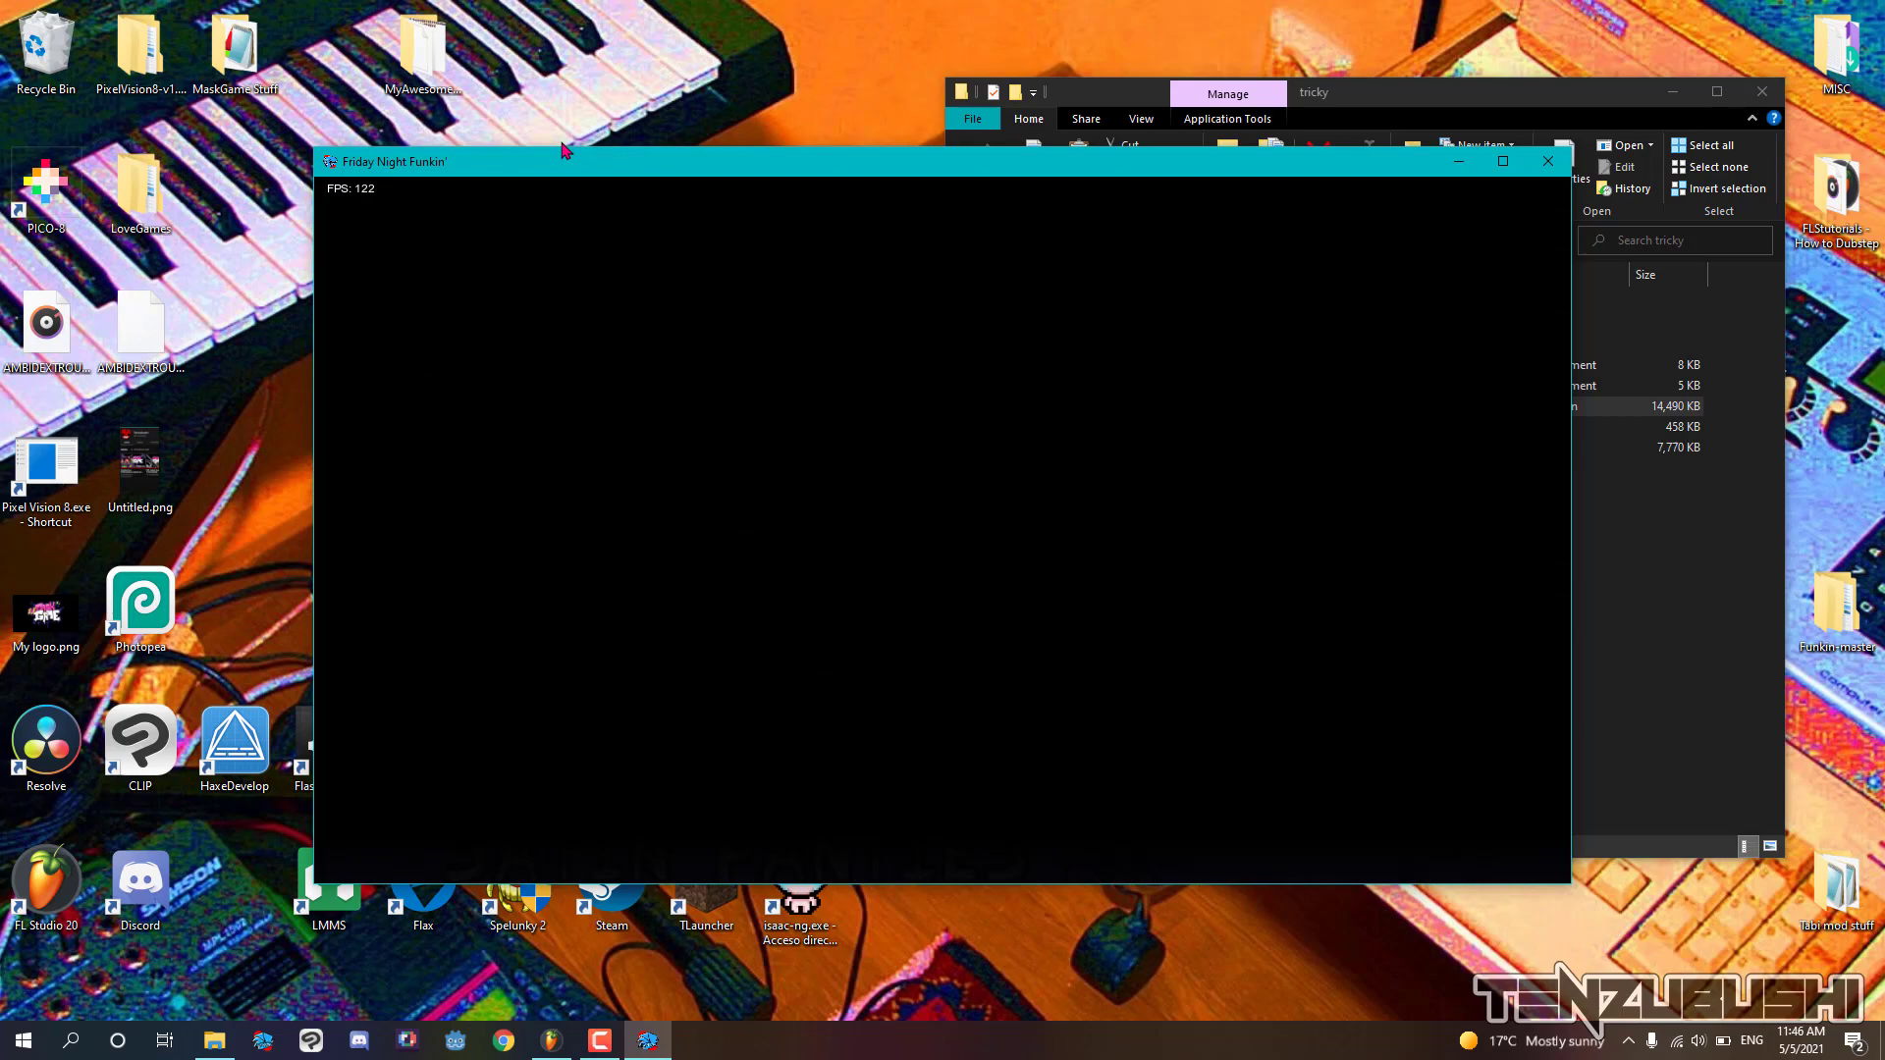